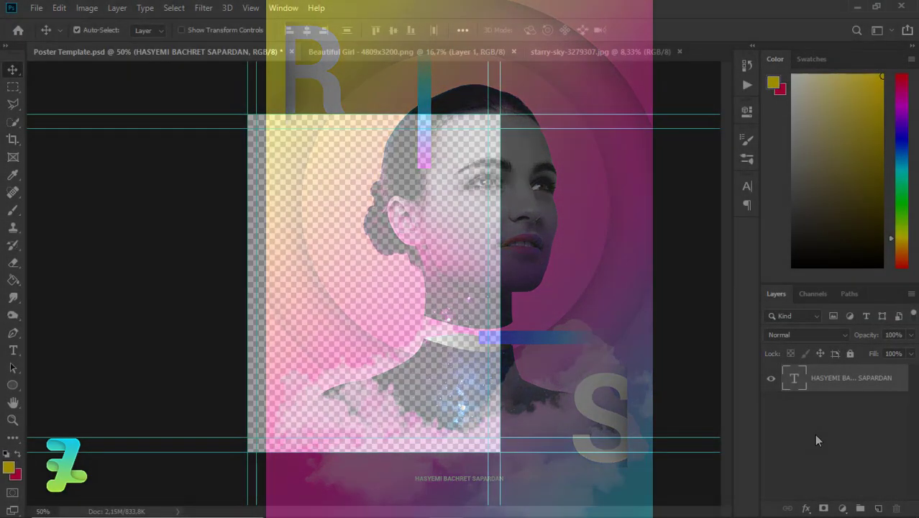
Add an empty Layer 1 beneath the name text layer and select the Gradient Tool.
click(878, 508)
drag(800, 378, 810, 436)
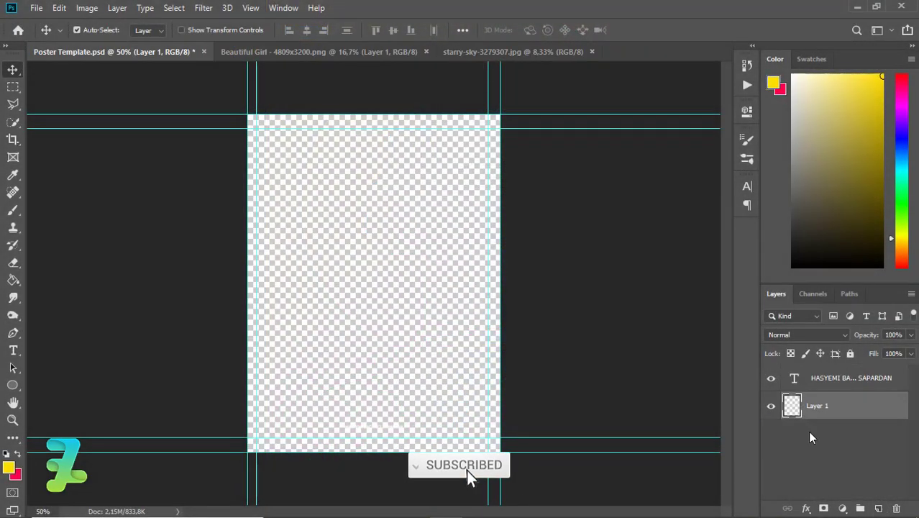
click(17, 279)
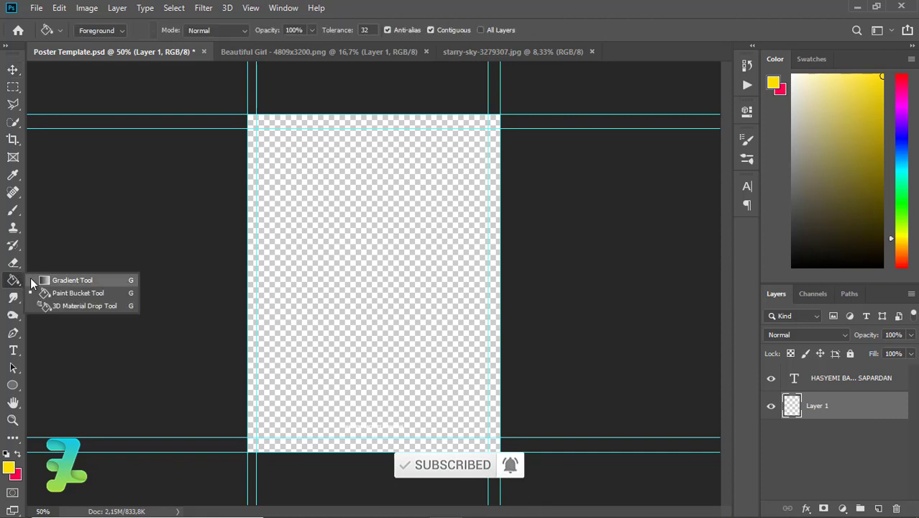
click(44, 280)
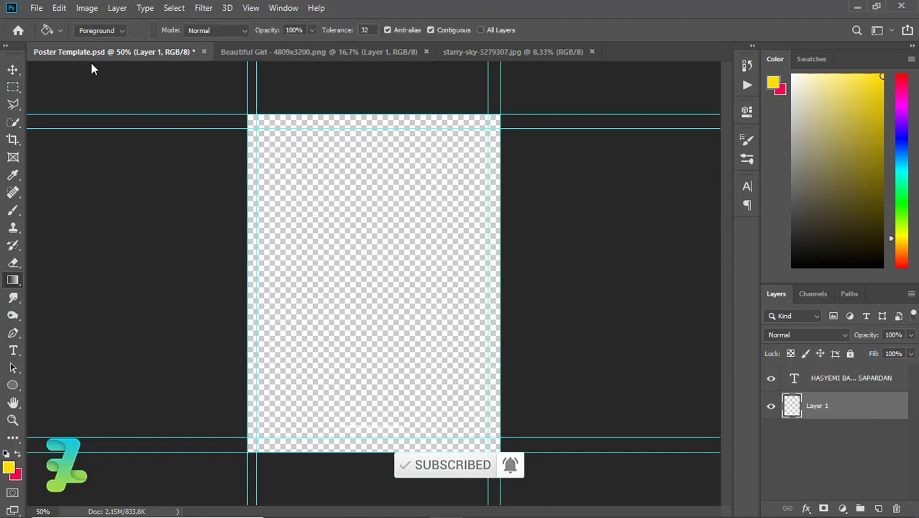
Start a gradient from the Blue, Red, Yellow preset and recolour its left stop teal.
click(91, 29)
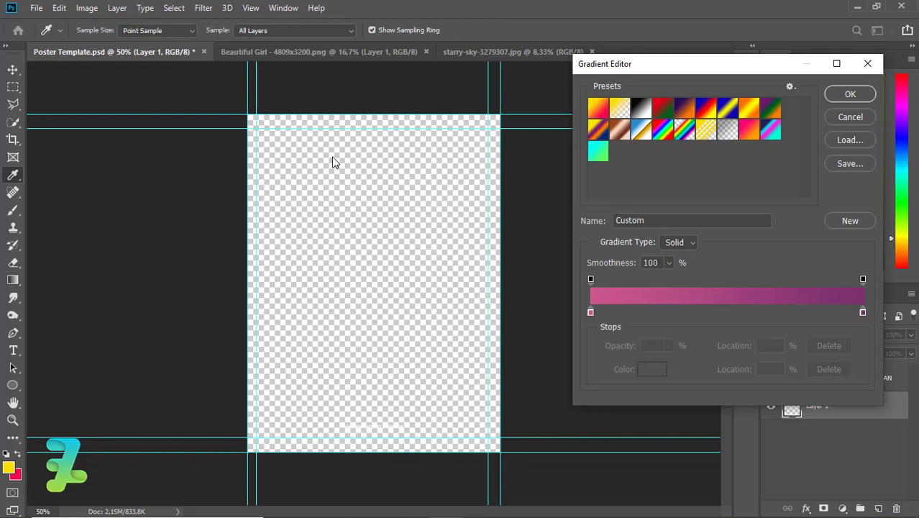
click(702, 114)
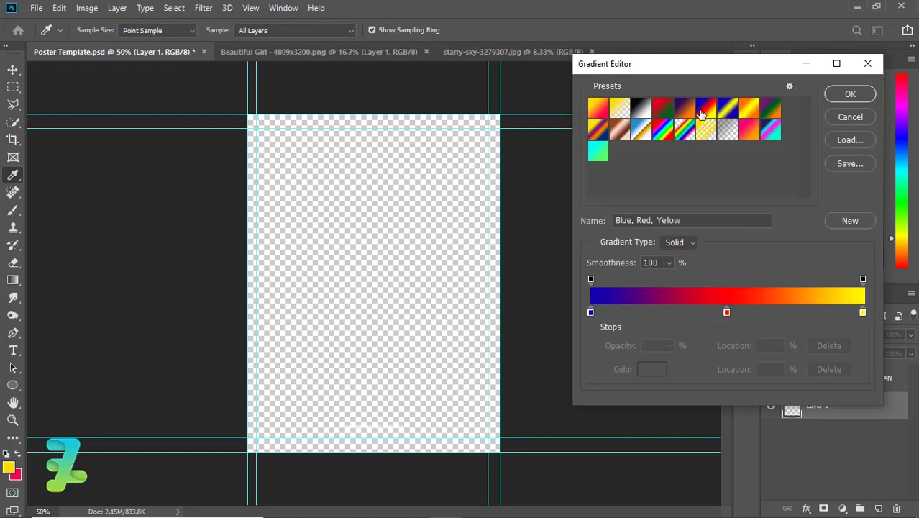
click(589, 313)
double_click(590, 314)
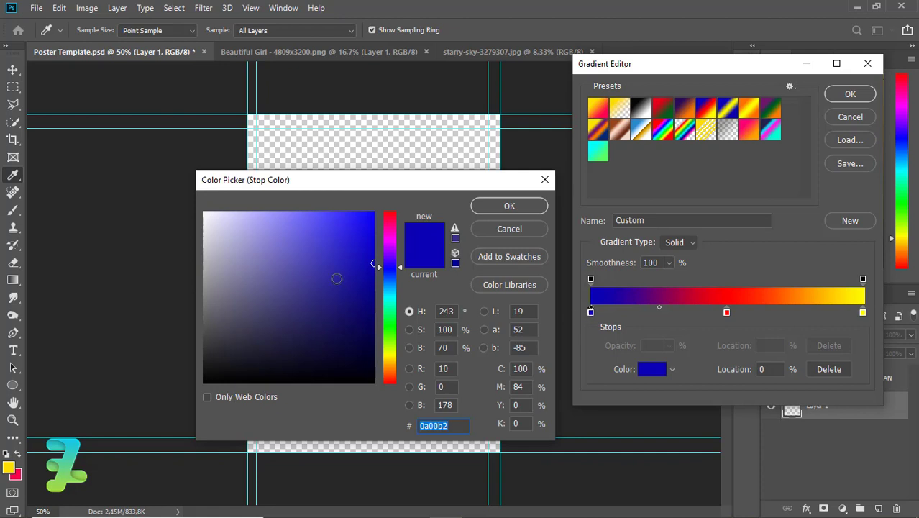
drag(389, 268, 389, 302)
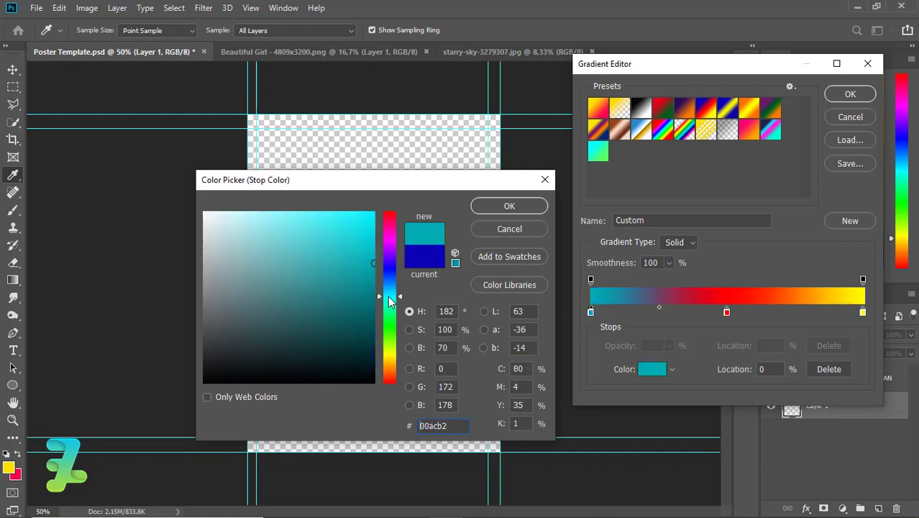
click(488, 207)
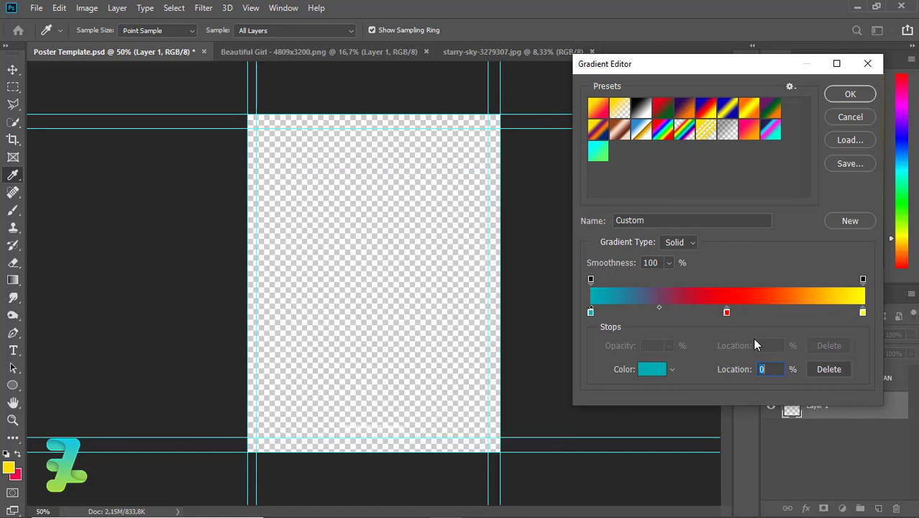
Recolour the middle stop pink ff007e and accept the teal-pink-yellow gradient.
click(726, 312)
click(389, 228)
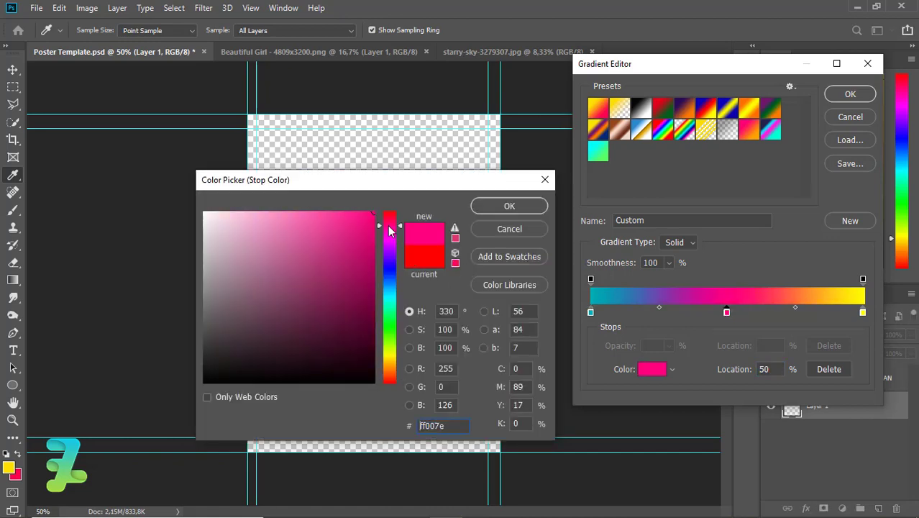
click(509, 205)
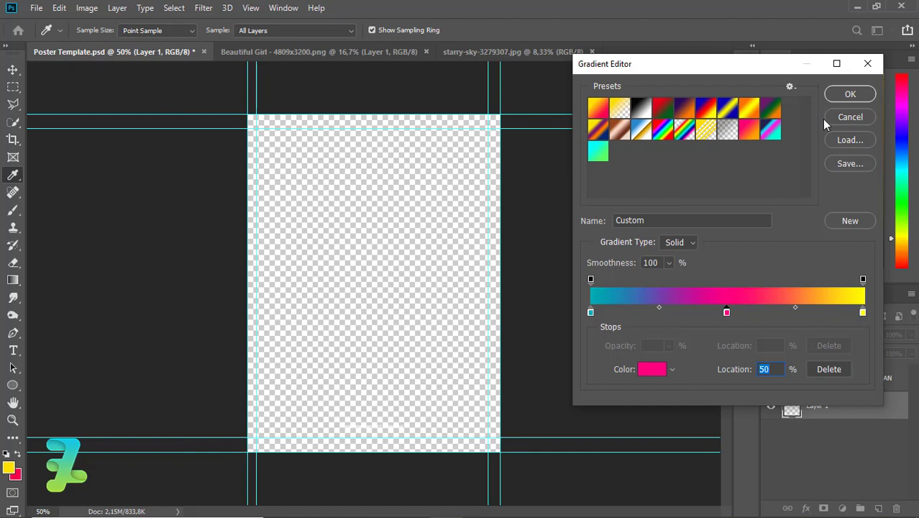
click(850, 94)
Draw the gradient diagonally from lower right to upper left on Layer 1 and lower its opacity.
drag(258, 181, 432, 376)
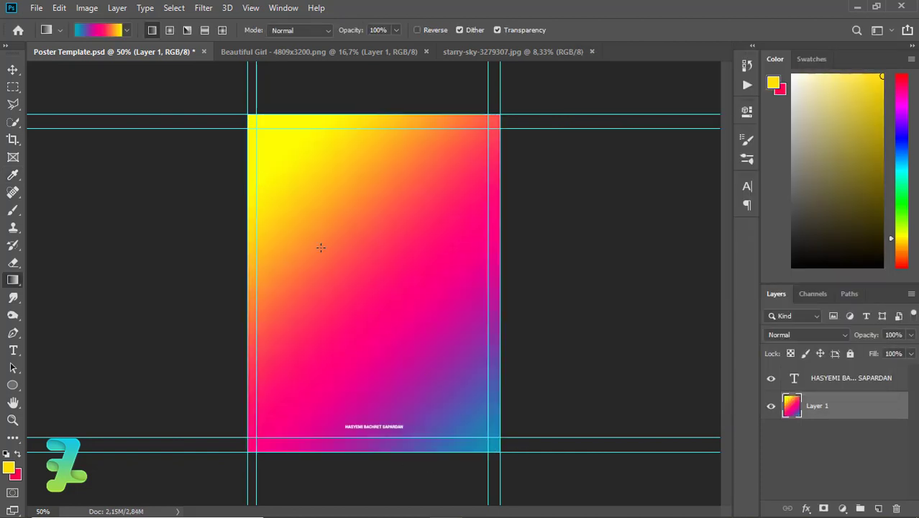
drag(512, 452, 229, 101)
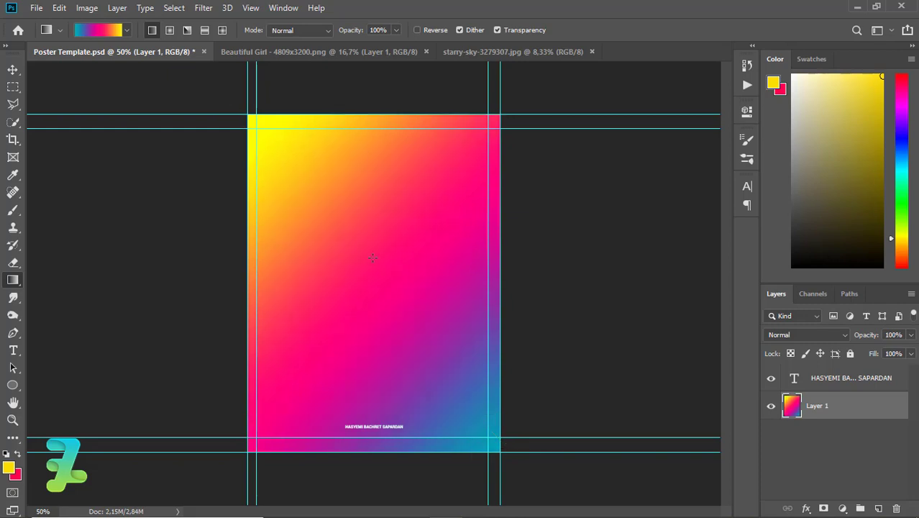
click(910, 335)
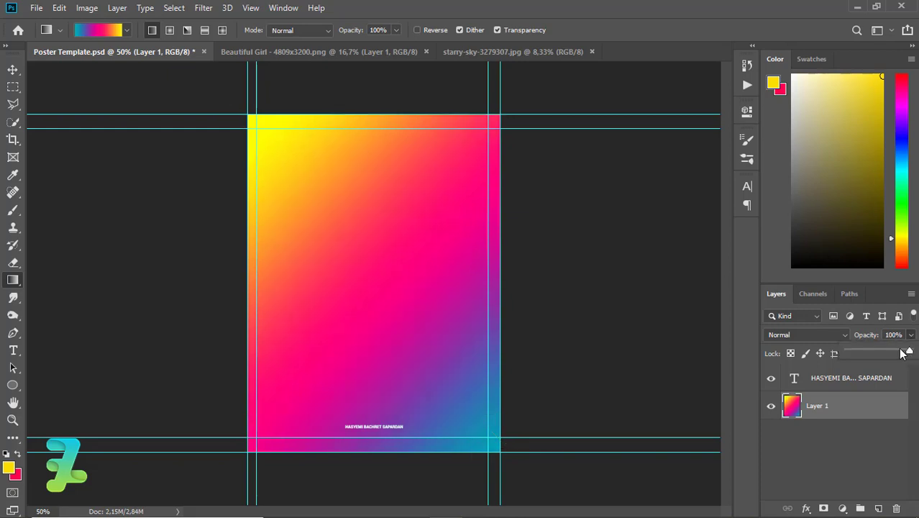
mouse_move(912, 351)
mouse_down()
mouse_move(897, 350)
mouse_move(914, 355)
mouse_up()
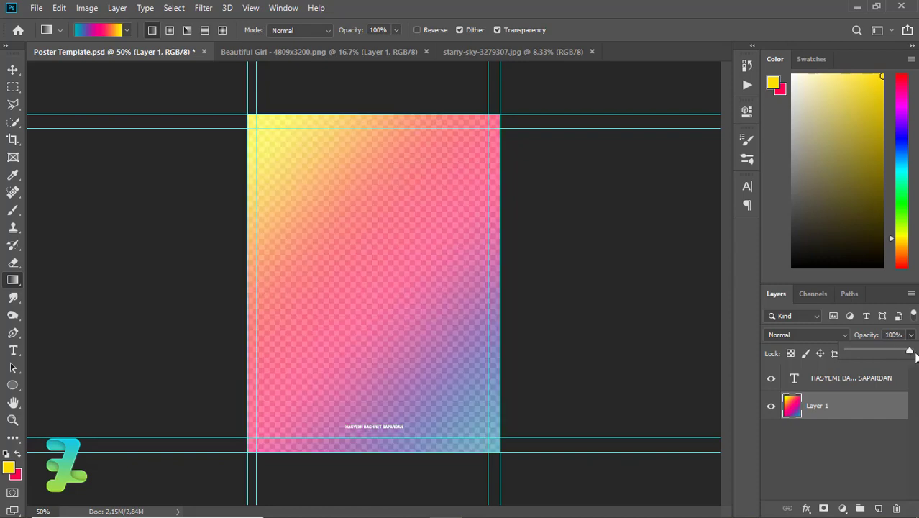
click(911, 334)
Lower the gradient layer's fill to 77%.
click(910, 353)
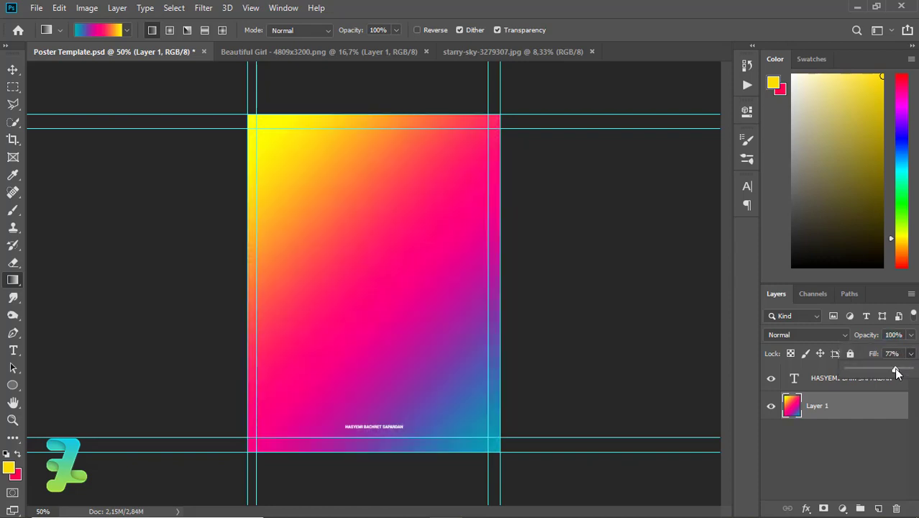
drag(909, 368, 916, 368)
click(813, 442)
click(842, 507)
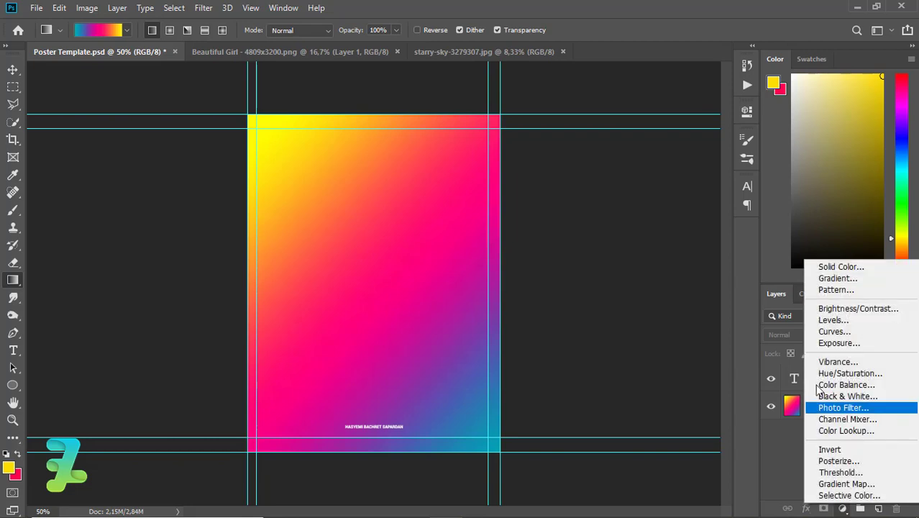
Add a Brightness/Contrast layer (brightness 44, contrast -47) below the name text, plus an empty Layer 2.
click(832, 309)
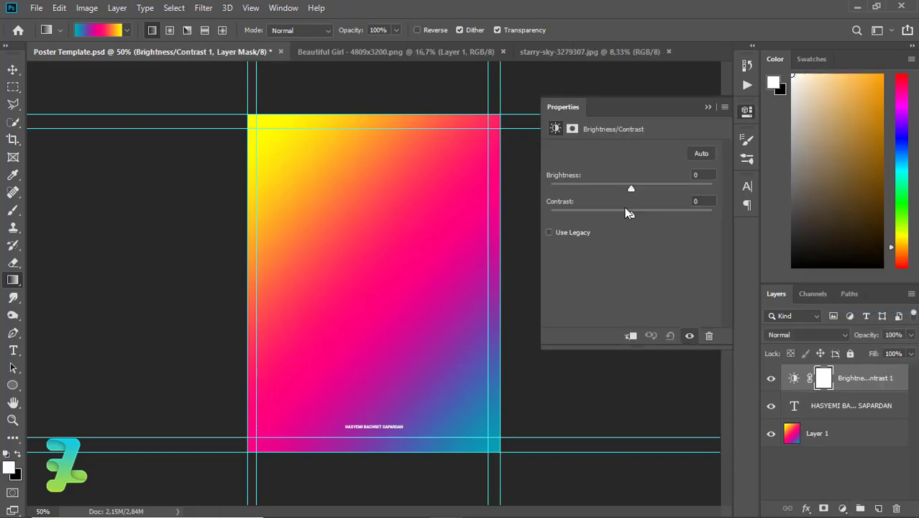
drag(625, 209, 575, 211)
mouse_move(624, 195)
mouse_down()
mouse_move(656, 192)
mouse_move(645, 192)
mouse_move(652, 202)
mouse_up()
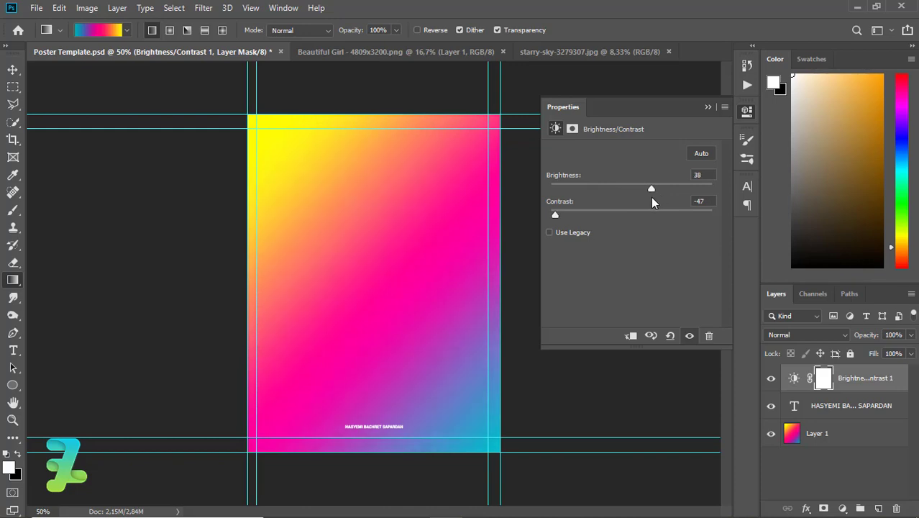
click(707, 107)
drag(818, 384, 832, 430)
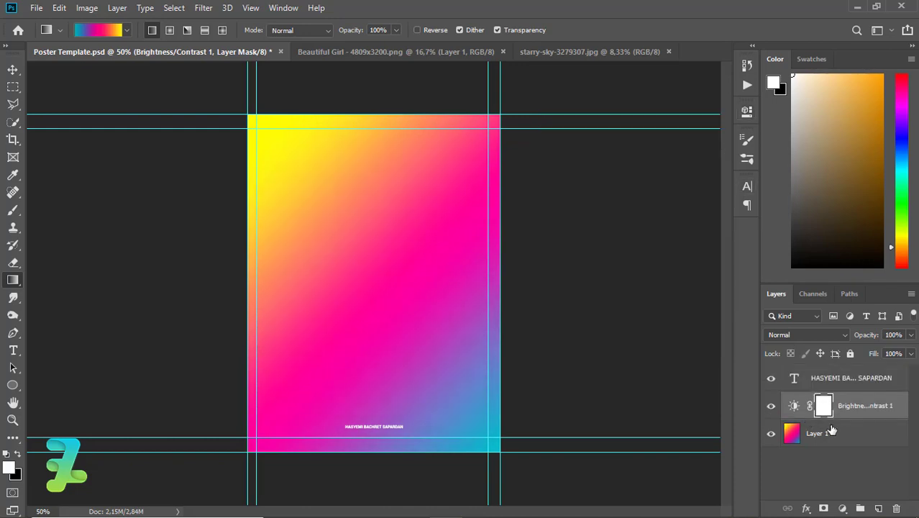
click(879, 509)
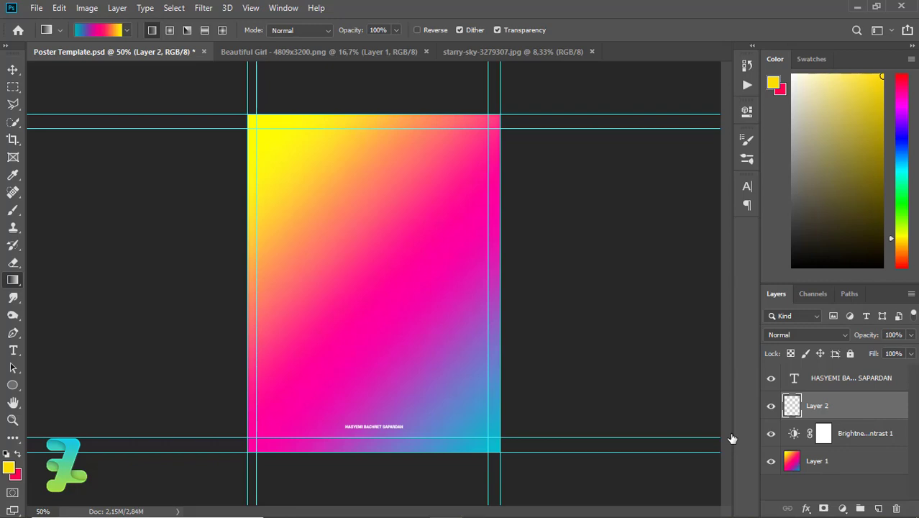
Draw a 710 px circle over the background with the Ellipse Tool.
click(13, 368)
click(13, 368)
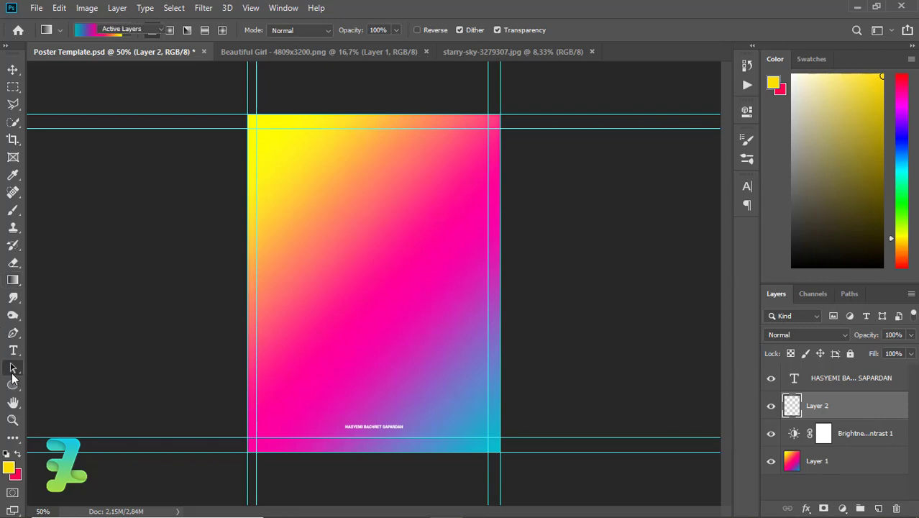
click(13, 386)
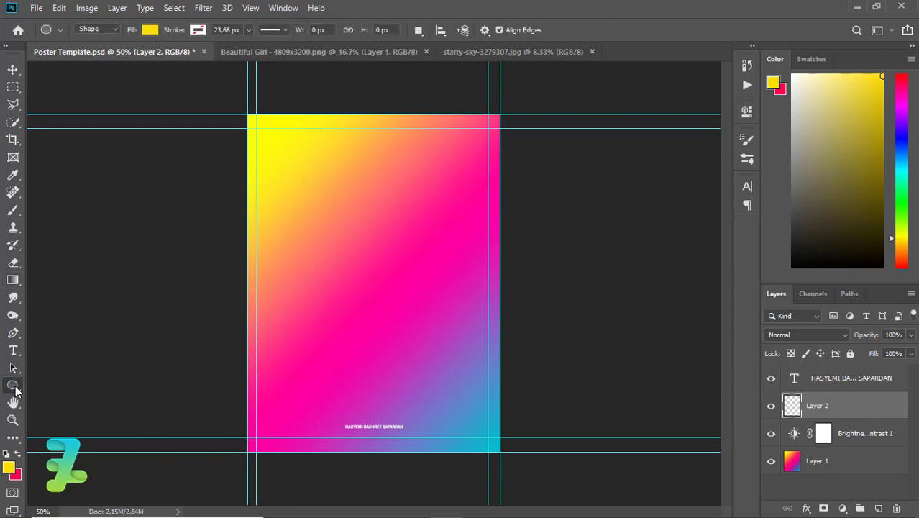
right_click(15, 388)
click(38, 411)
drag(279, 186, 499, 411)
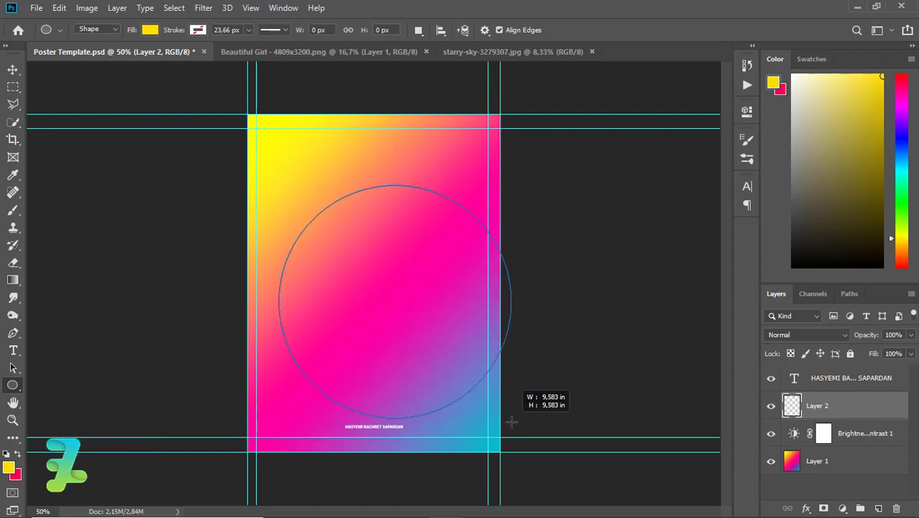
drag(500, 412, 517, 425)
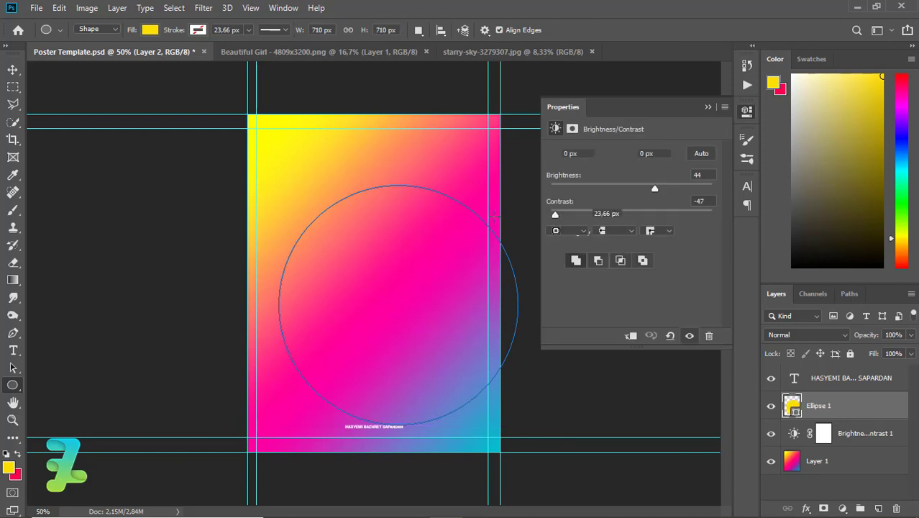
Give the circle a white 110.77 px stroke and no fill.
click(577, 214)
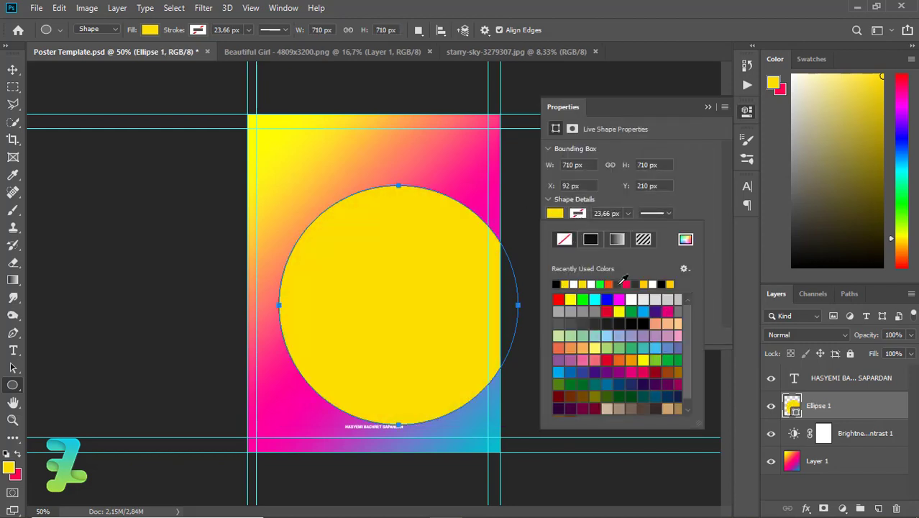
click(629, 299)
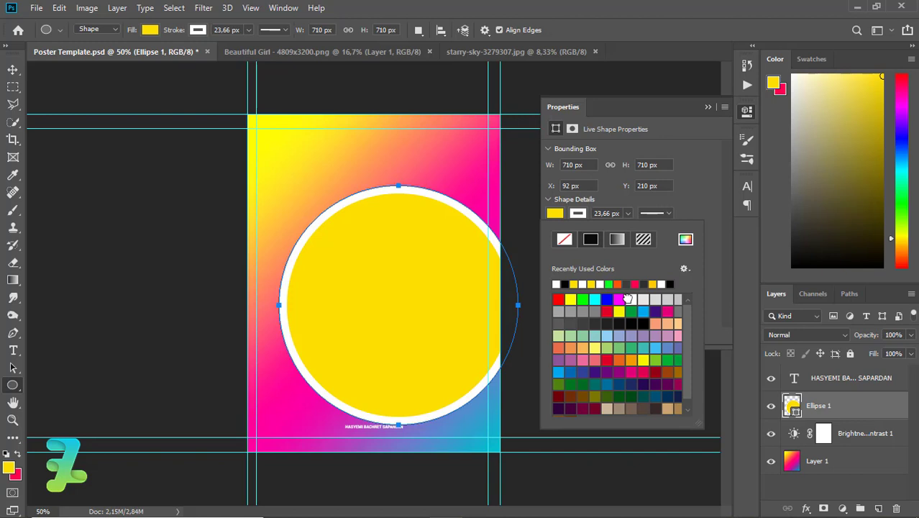
click(555, 212)
click(563, 240)
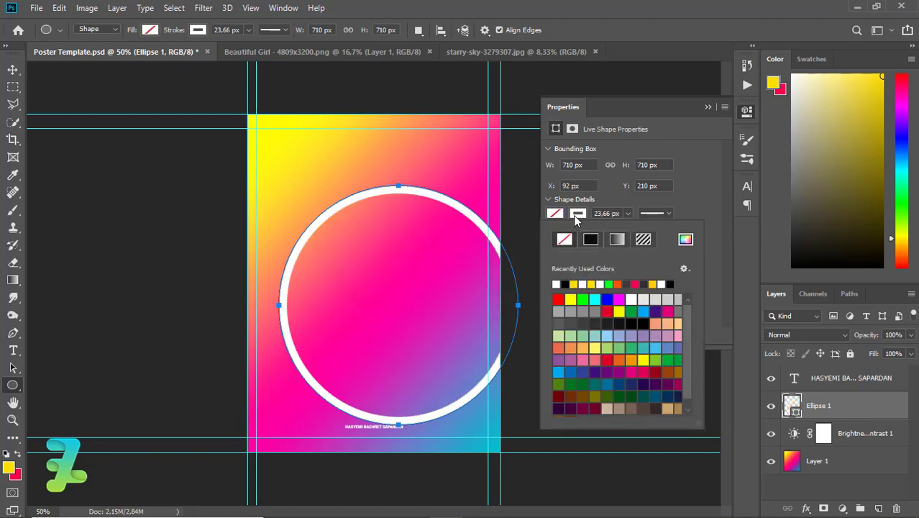
click(575, 214)
click(627, 213)
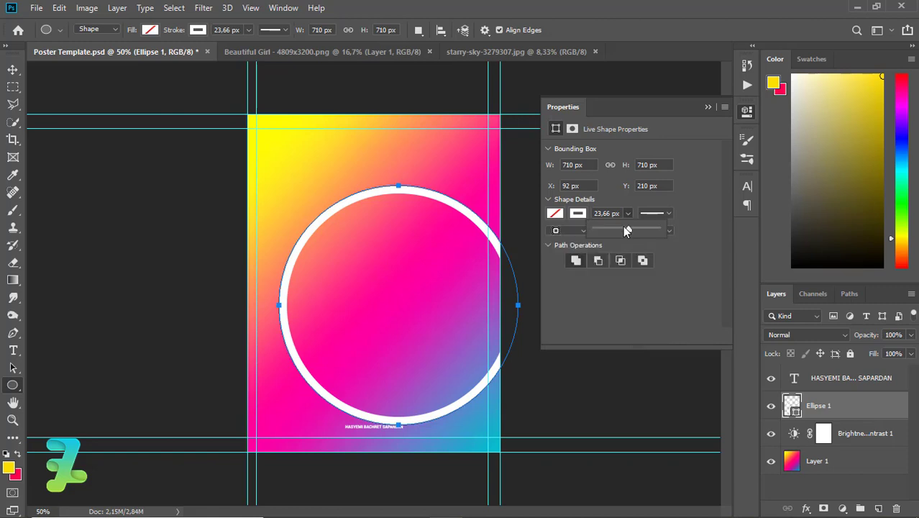
drag(635, 228, 648, 230)
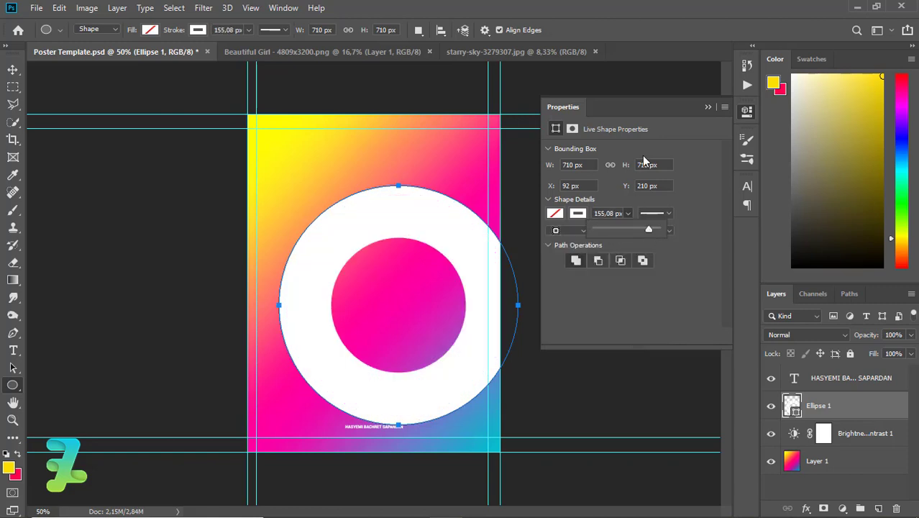
drag(646, 230, 645, 230)
click(708, 107)
Move the ring up-left and scale it up past the poster's side edges.
click(13, 69)
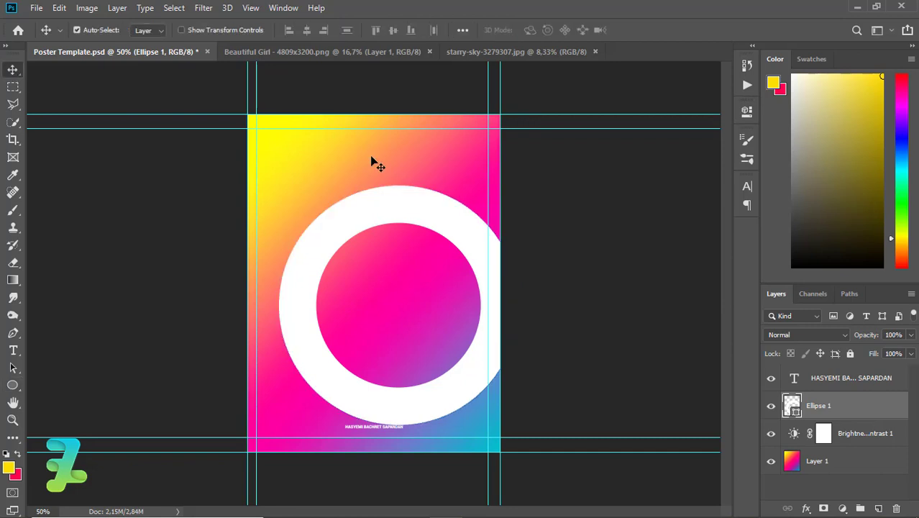
mouse_move(424, 207)
mouse_down()
mouse_move(389, 194)
mouse_move(382, 176)
mouse_up()
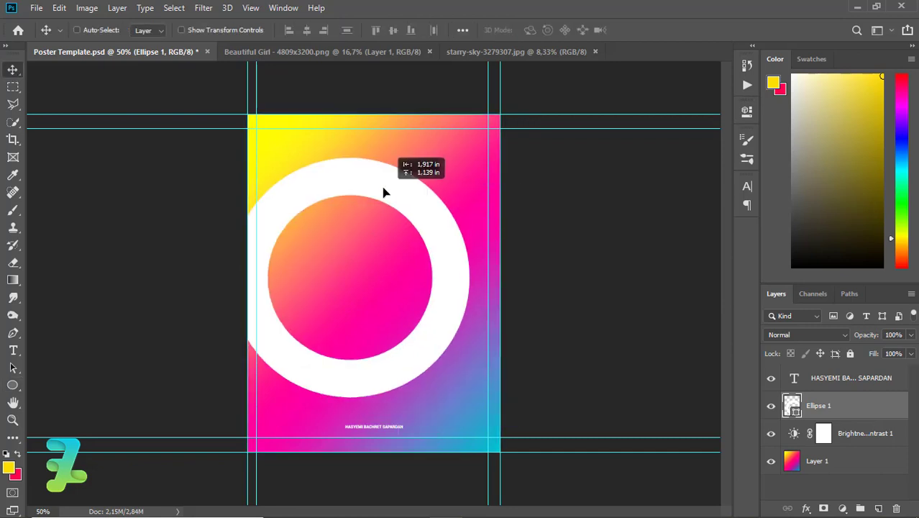
key(ctrl+t)
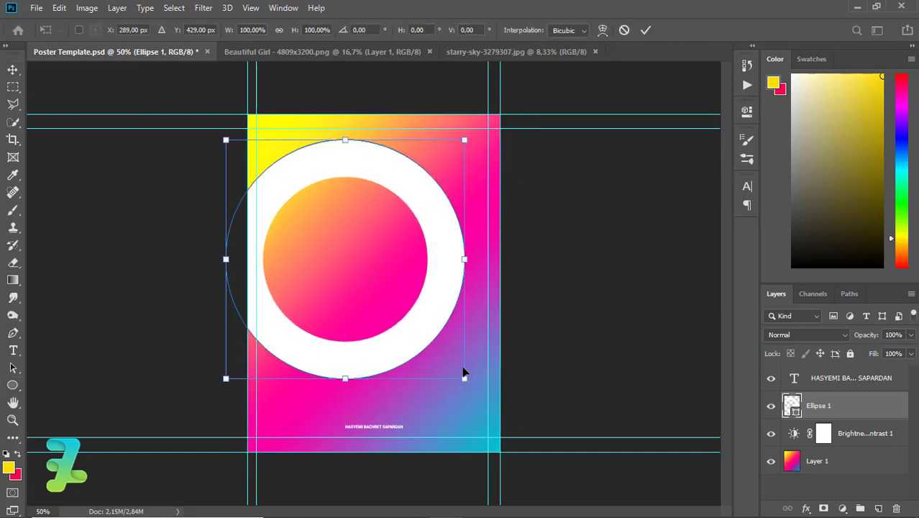
drag(465, 377, 529, 397)
drag(467, 365, 467, 340)
key(Return)
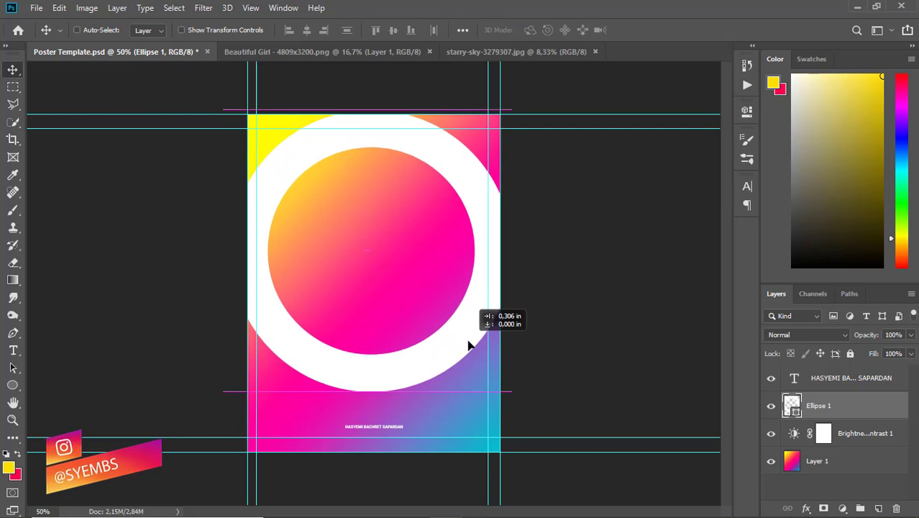
Fine-tune the ring to 819 px and position, leaving its stroke colour unchanged.
key(ctrl+t)
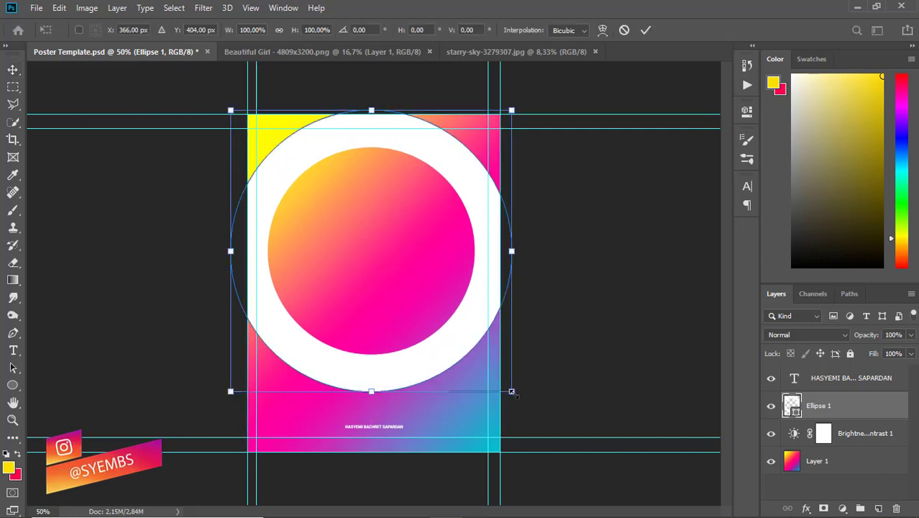
drag(508, 386, 501, 381)
drag(475, 309, 480, 311)
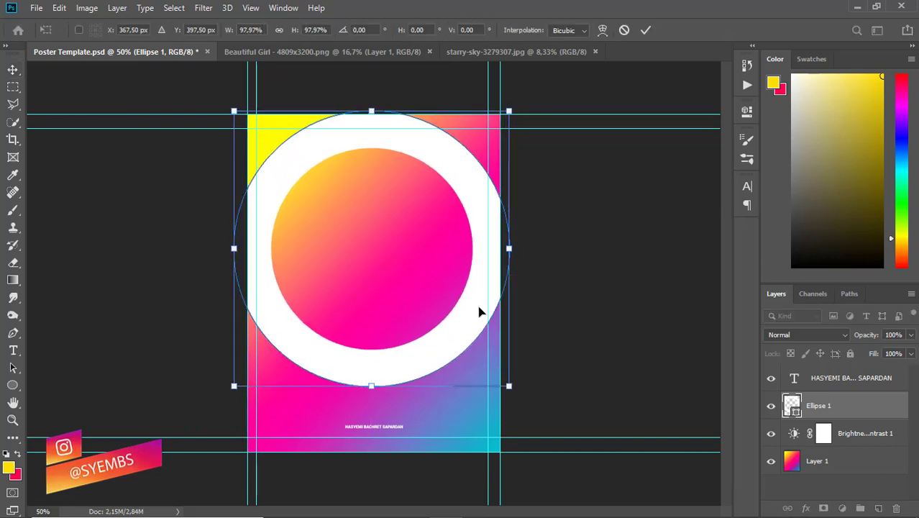
key(Return)
key(u)
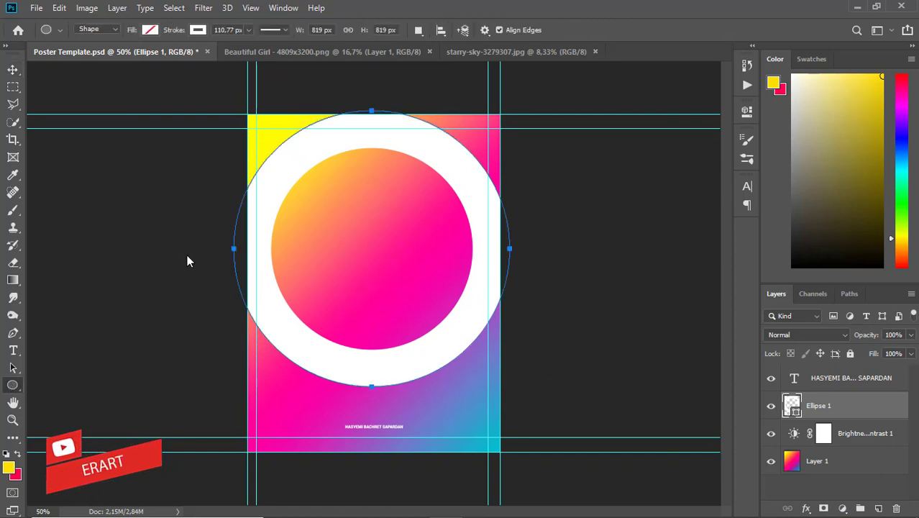
click(193, 33)
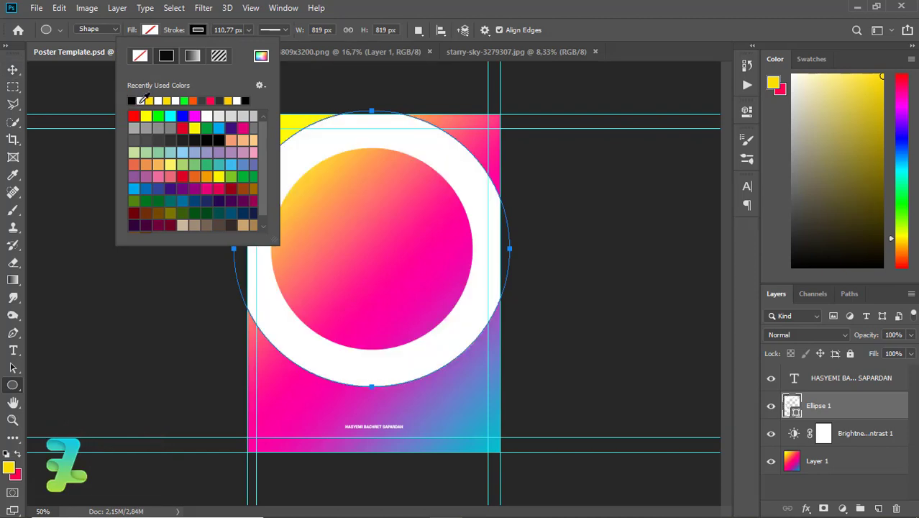
click(13, 70)
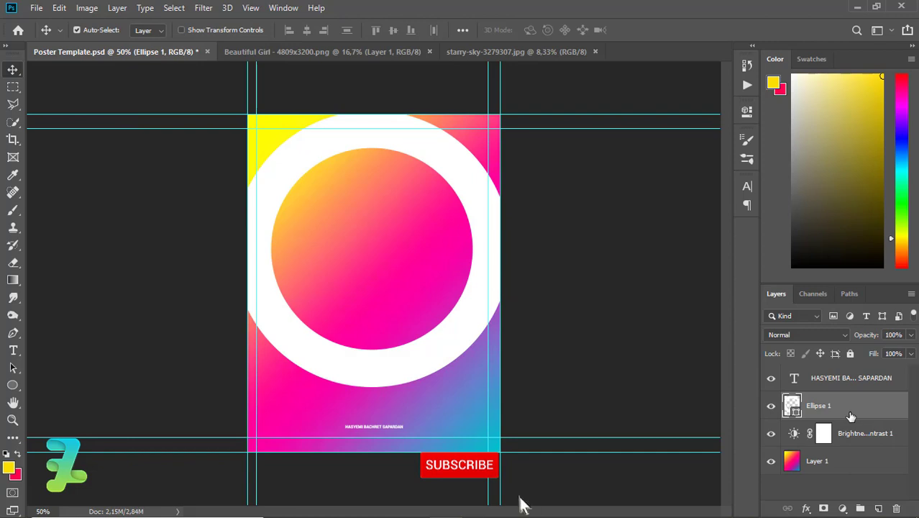
Add an Inner Shadow to Ellipse 1 with 77% opacity and 16 px distance, discarding a trial drop shadow.
double_click(850, 416)
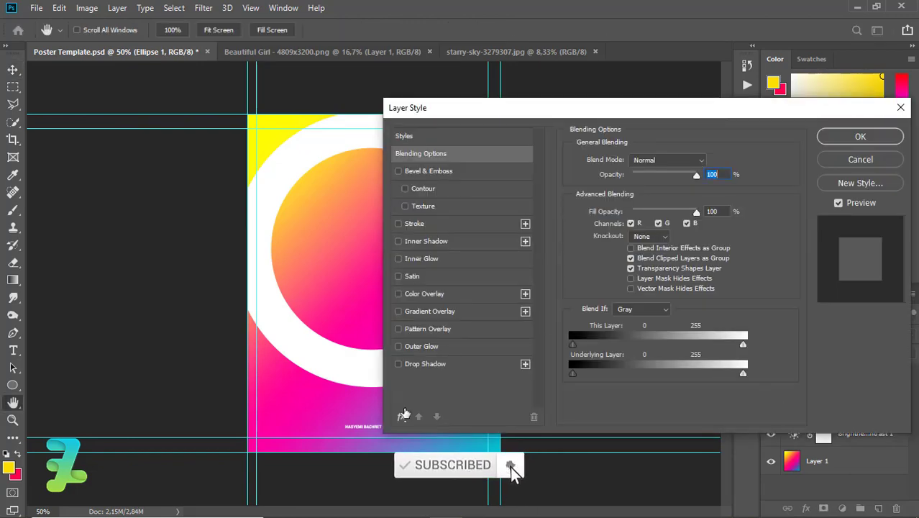
click(407, 365)
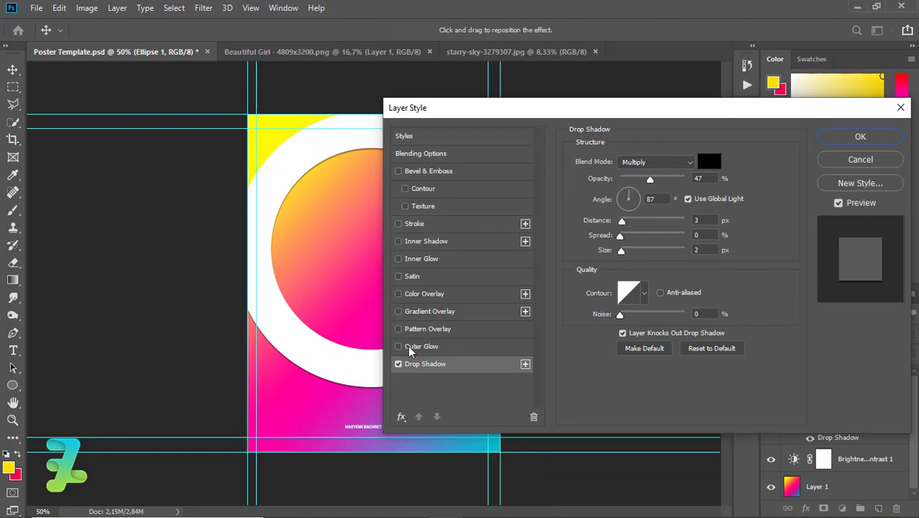
click(398, 364)
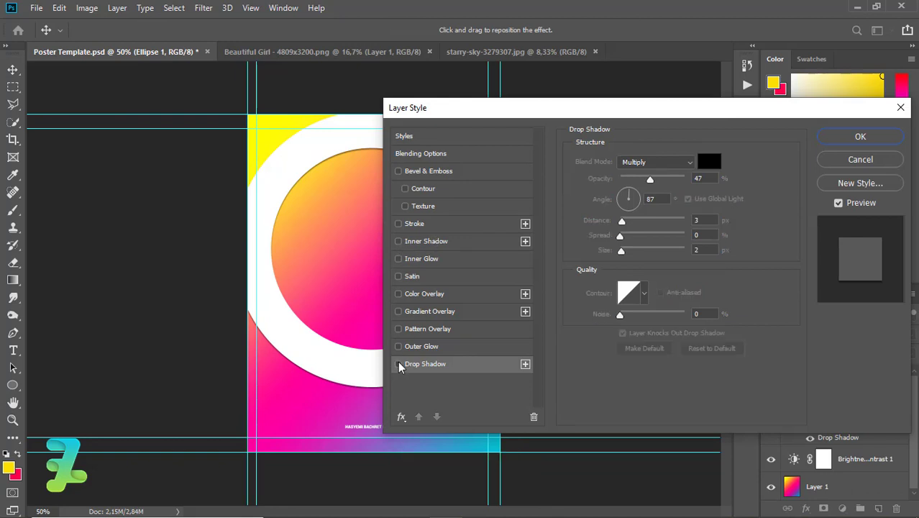
click(422, 244)
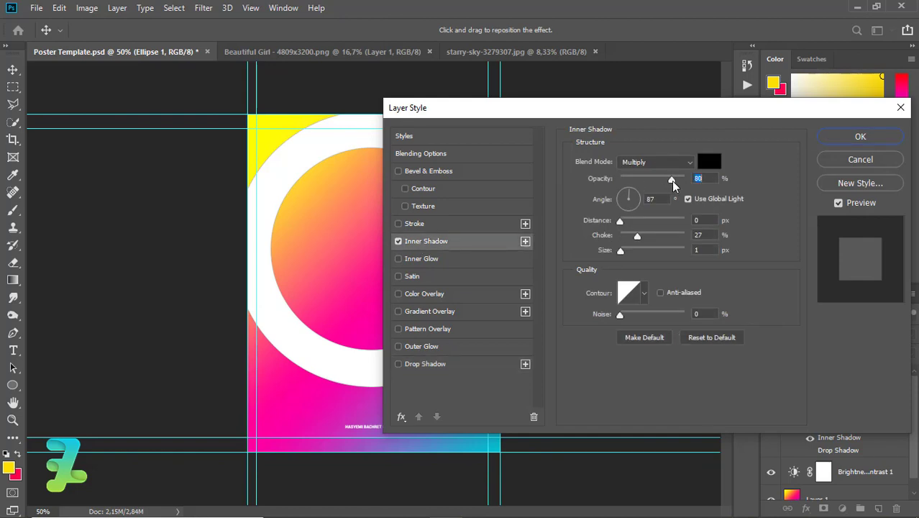
drag(672, 180, 670, 180)
mouse_move(619, 250)
mouse_down()
mouse_move(636, 248)
mouse_move(629, 253)
mouse_up()
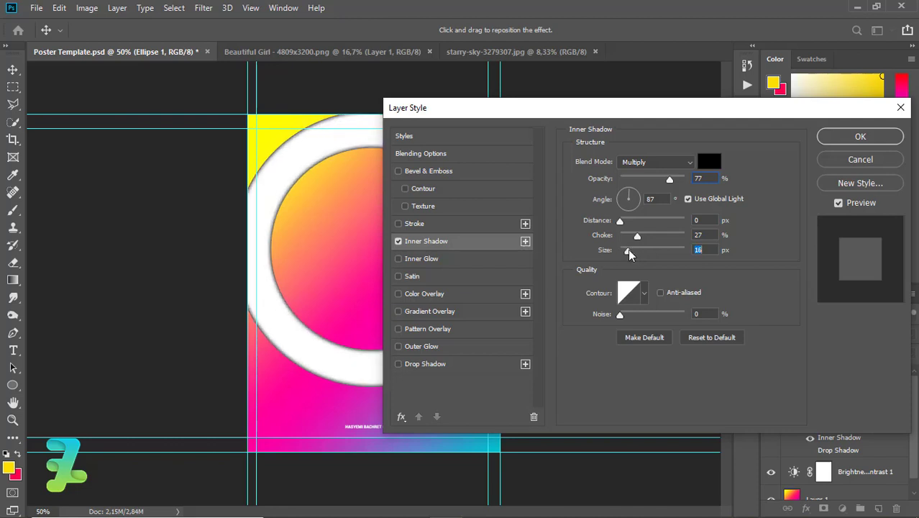
drag(625, 249, 629, 222)
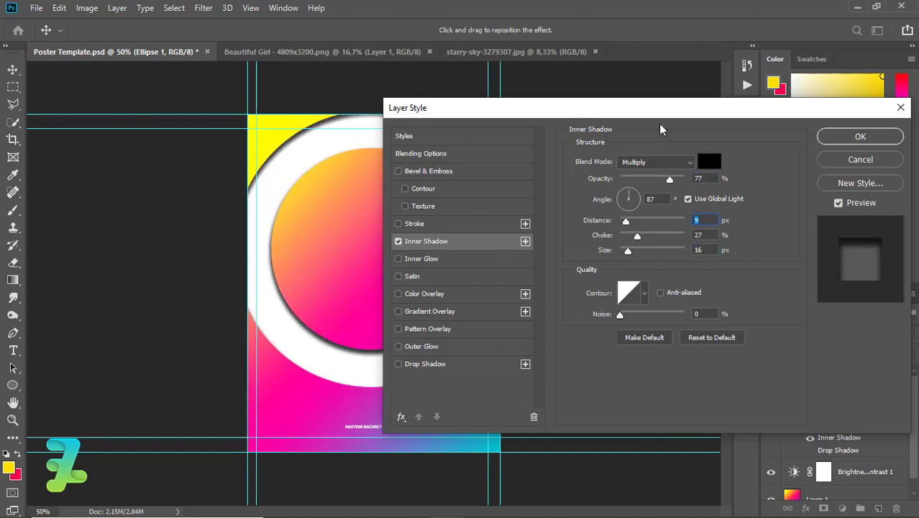
Set the inner shadow's choke to 0%, size to 62 px and noise to 0.
drag(660, 108, 729, 121)
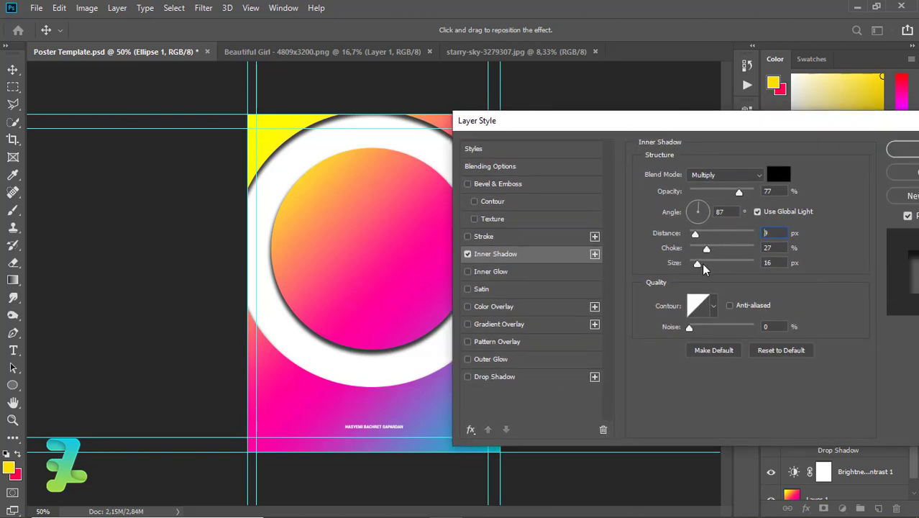
drag(703, 264, 704, 267)
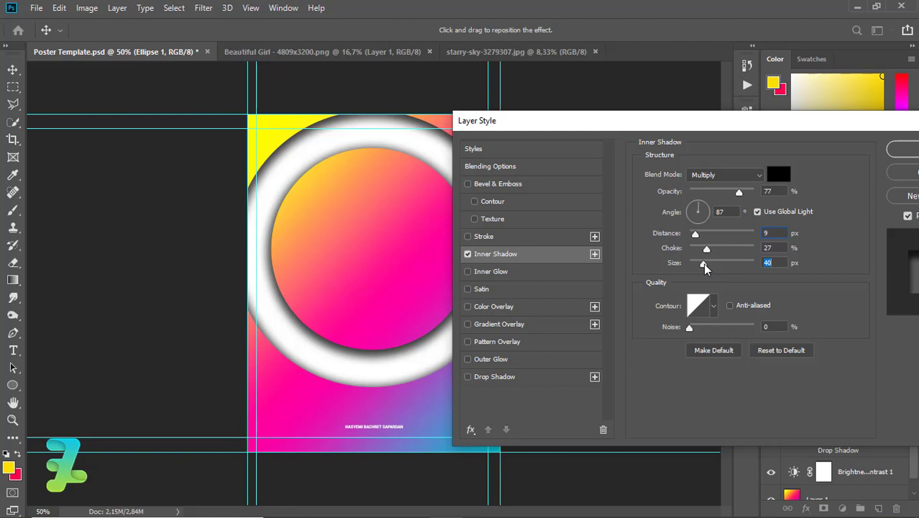
drag(703, 263, 706, 265)
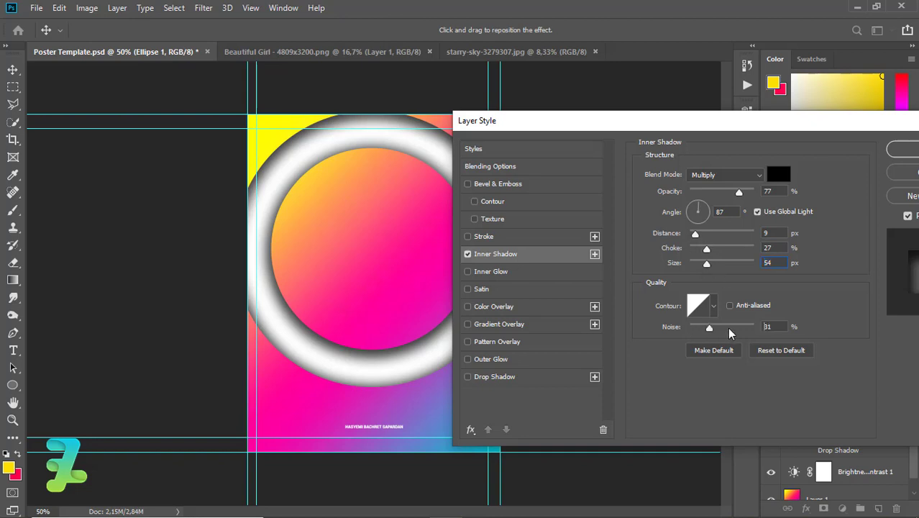
drag(728, 327, 647, 330)
mouse_move(694, 234)
mouse_down()
mouse_move(706, 235)
mouse_move(654, 255)
mouse_move(708, 266)
mouse_up()
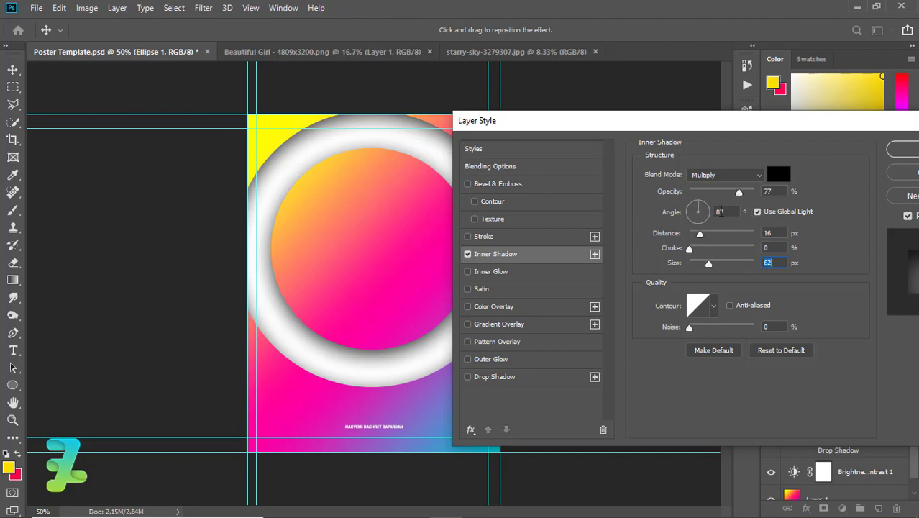
drag(763, 167, 663, 147)
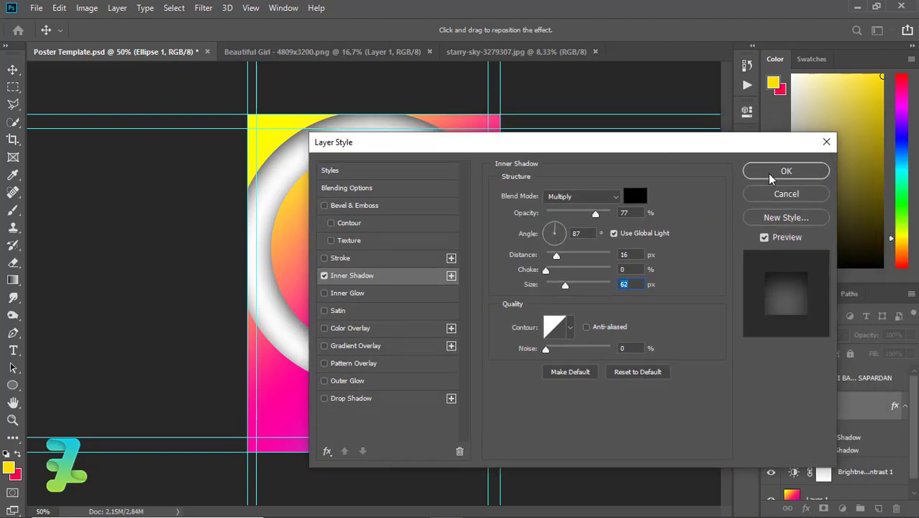
Confirm the inner shadow and set the Ellipse 1 blend mode to Multiply.
click(768, 176)
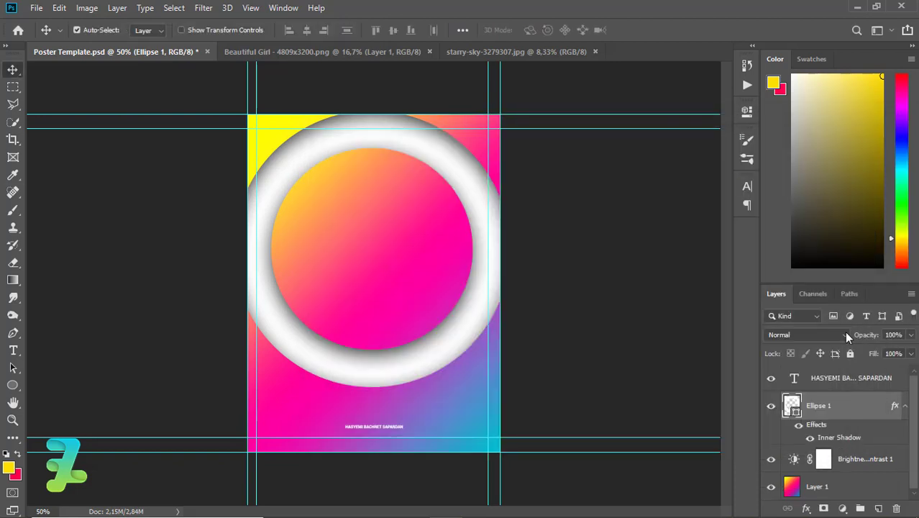
click(842, 334)
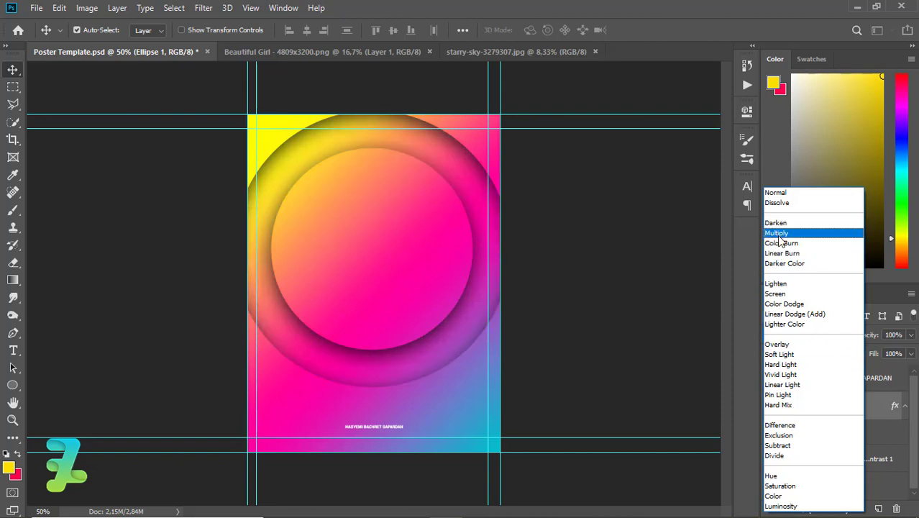
click(780, 237)
Add a white ffffff Solid Color fill above Brightness/Contrast at Normal, 29% opacity.
click(863, 461)
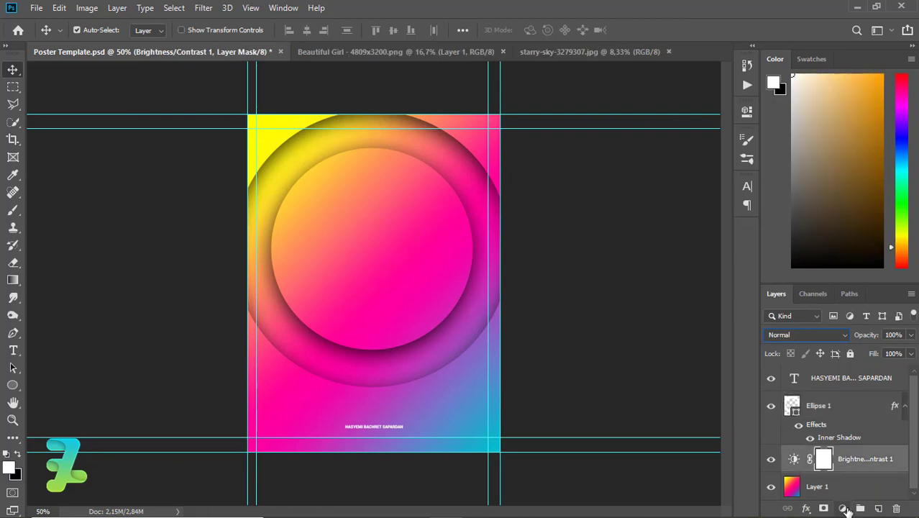
click(842, 508)
click(837, 267)
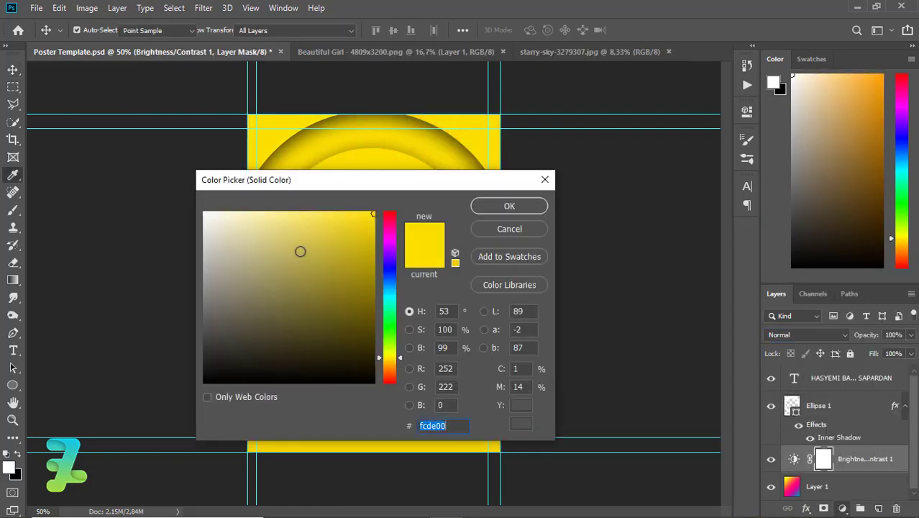
text(ffffff)
click(493, 208)
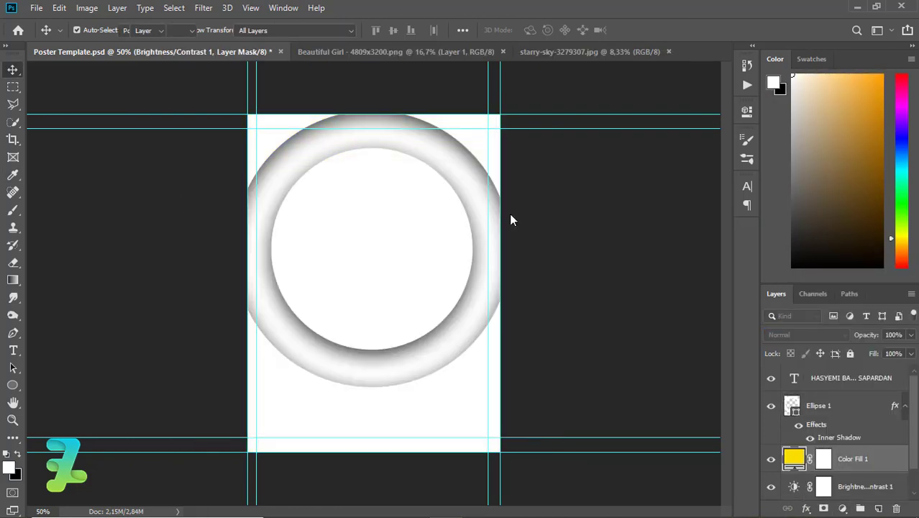
click(783, 333)
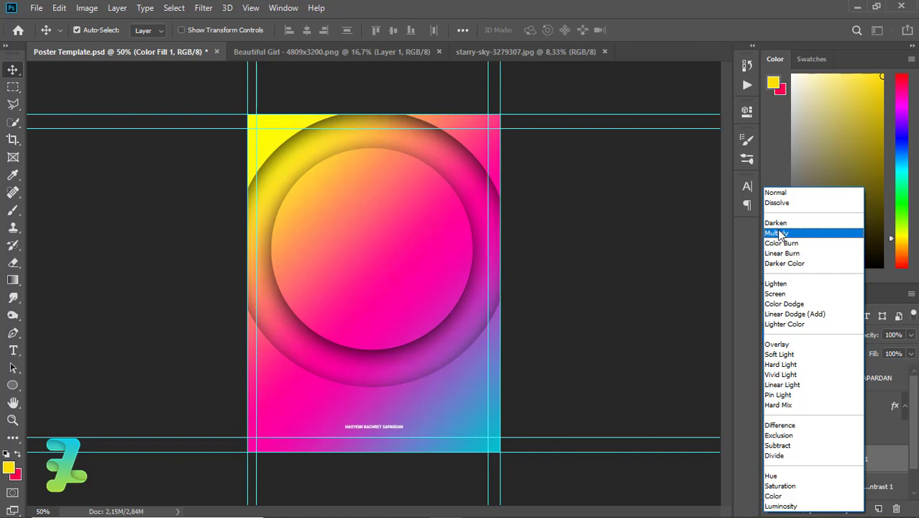
click(776, 193)
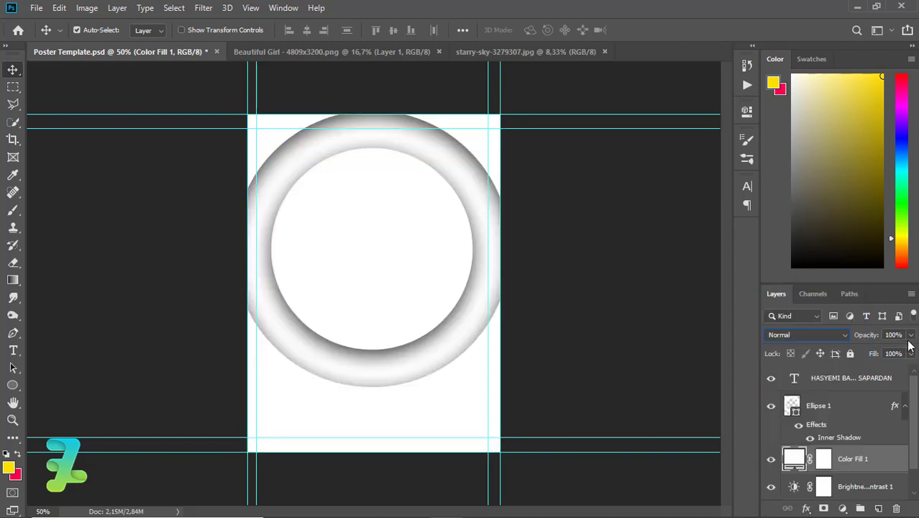
click(910, 352)
mouse_move(886, 349)
mouse_down()
mouse_move(833, 348)
mouse_move(853, 348)
mouse_up()
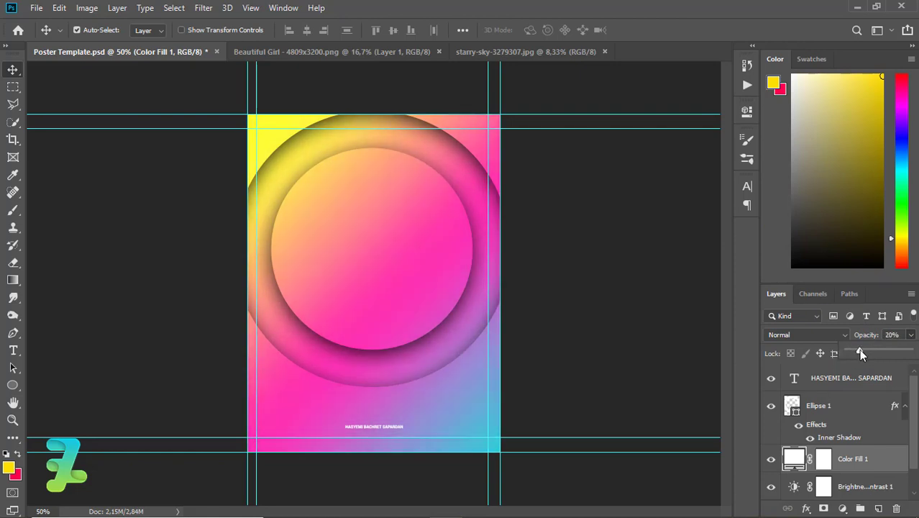
drag(862, 352, 866, 353)
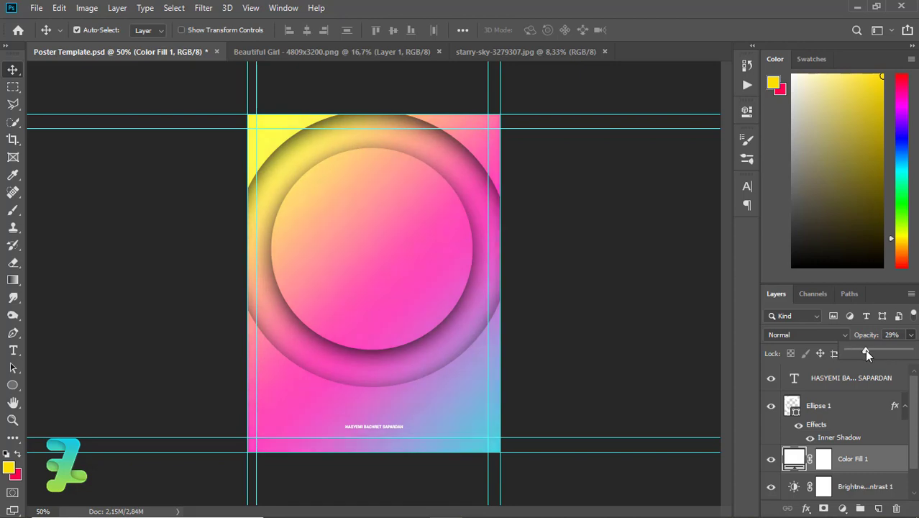
Paint black on the Color Fill 1 mask along the poster bottom, then add a layer above Ellipse 1.
click(824, 458)
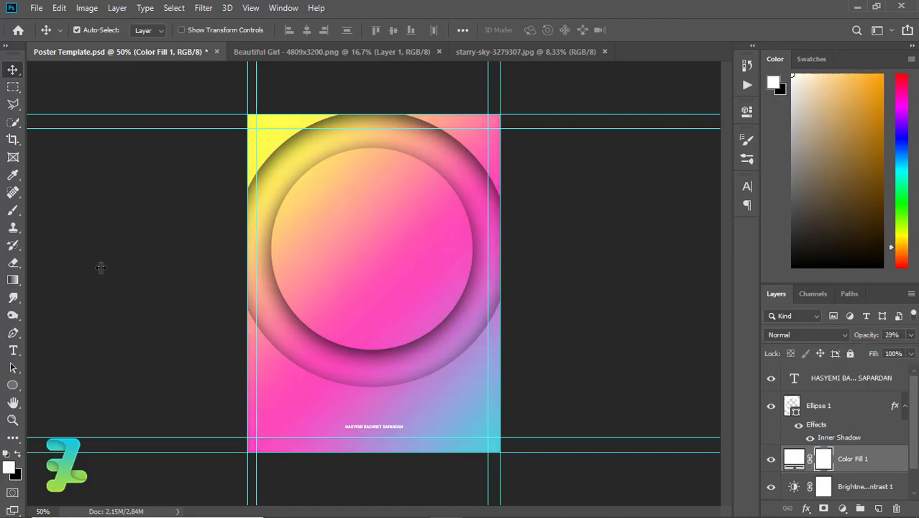
click(13, 210)
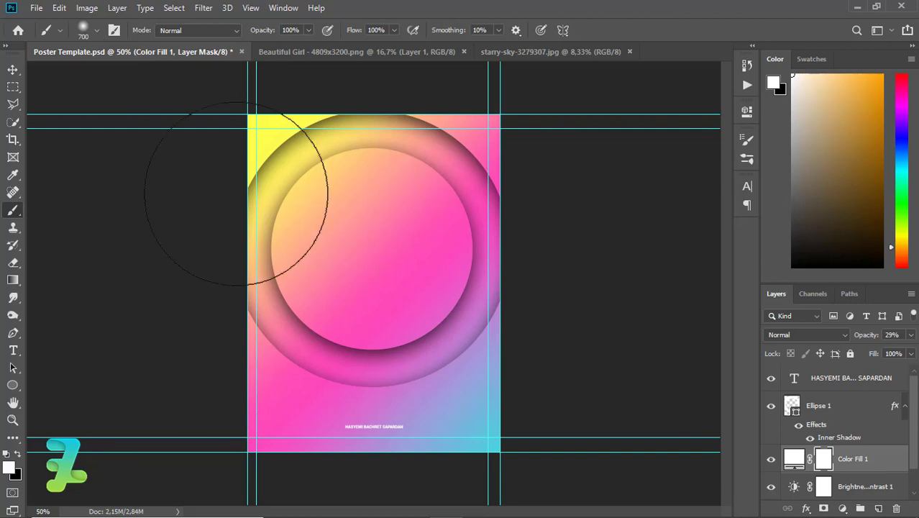
click(18, 453)
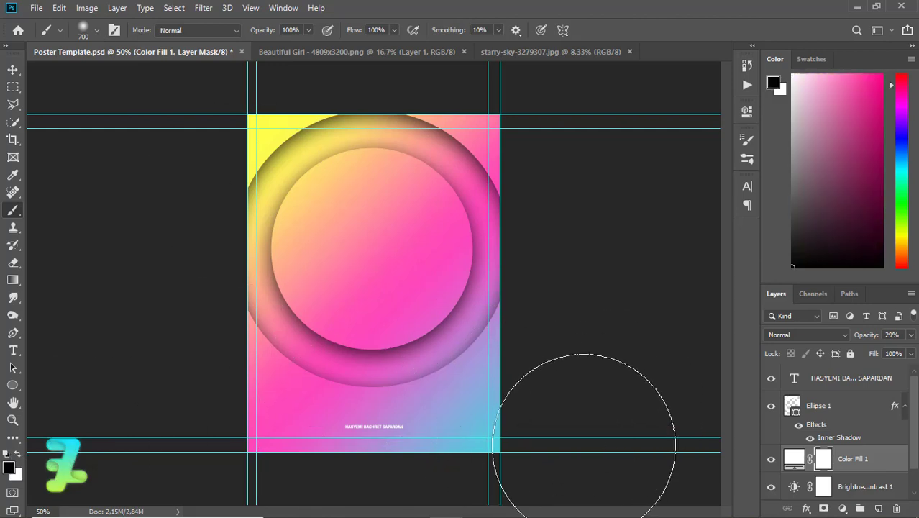
mouse_move(584, 442)
mouse_down()
mouse_move(225, 459)
mouse_move(206, 441)
mouse_up()
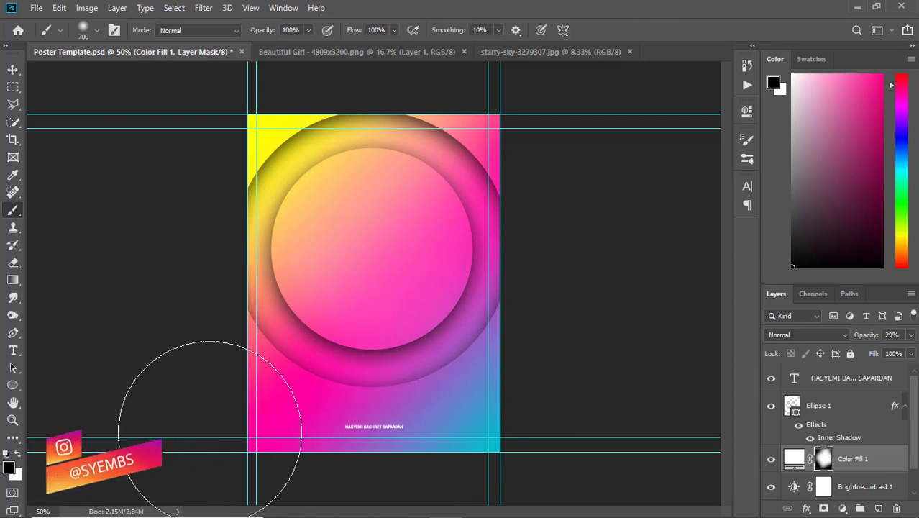
click(794, 407)
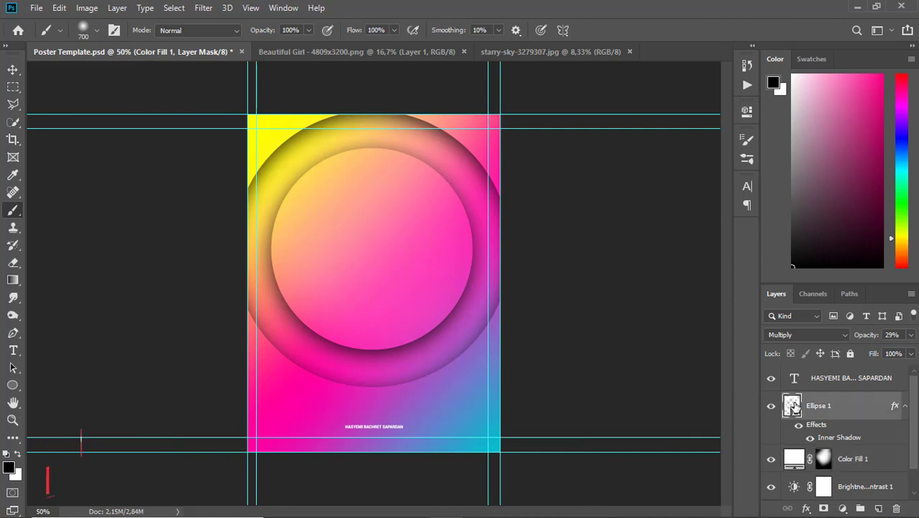
click(877, 508)
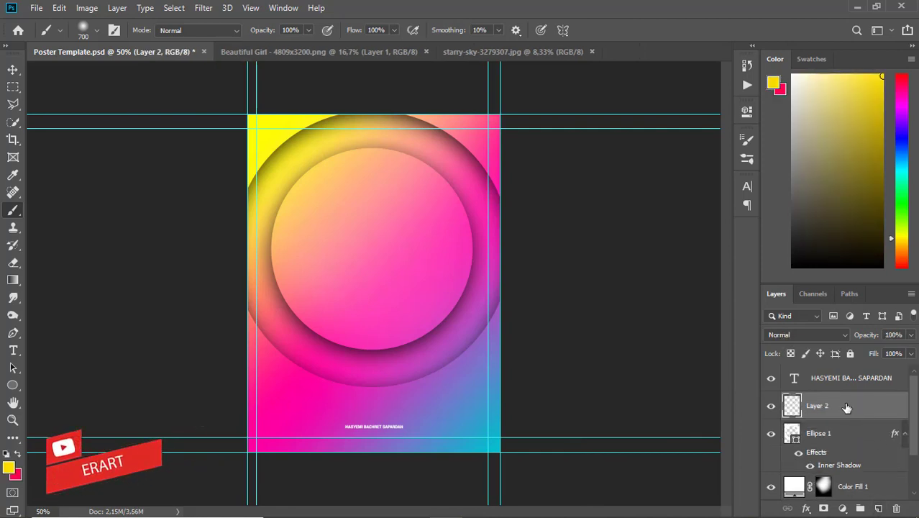
Discard Layer 2 and paint black on the ring's mask over the yellow top-left corner.
key(ctrl+z)
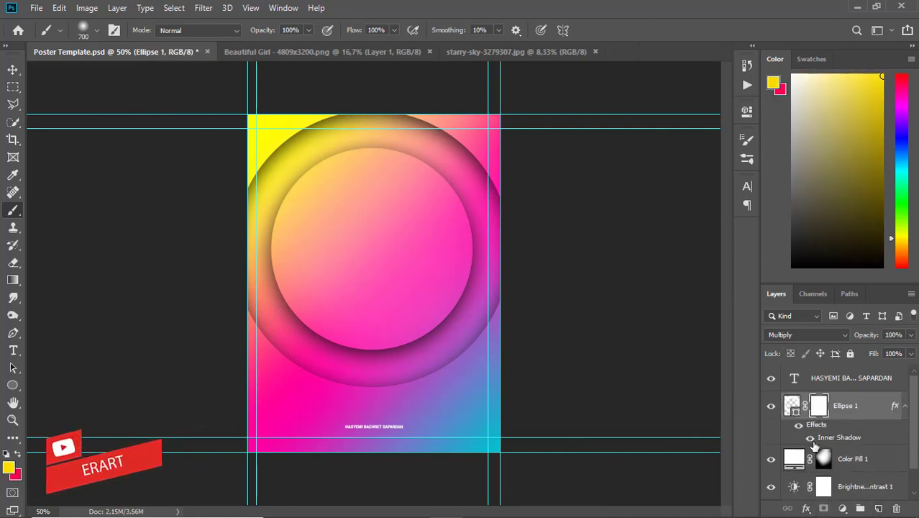
key(d)
click(818, 405)
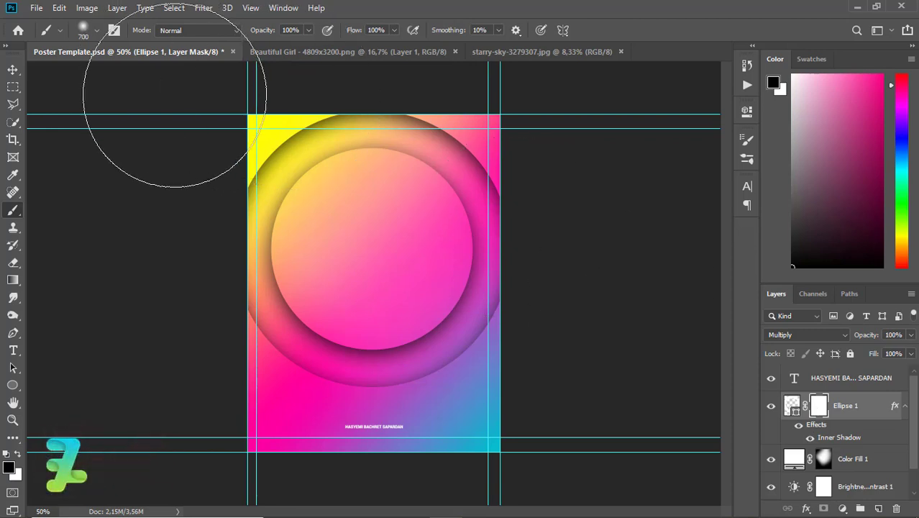
click(225, 115)
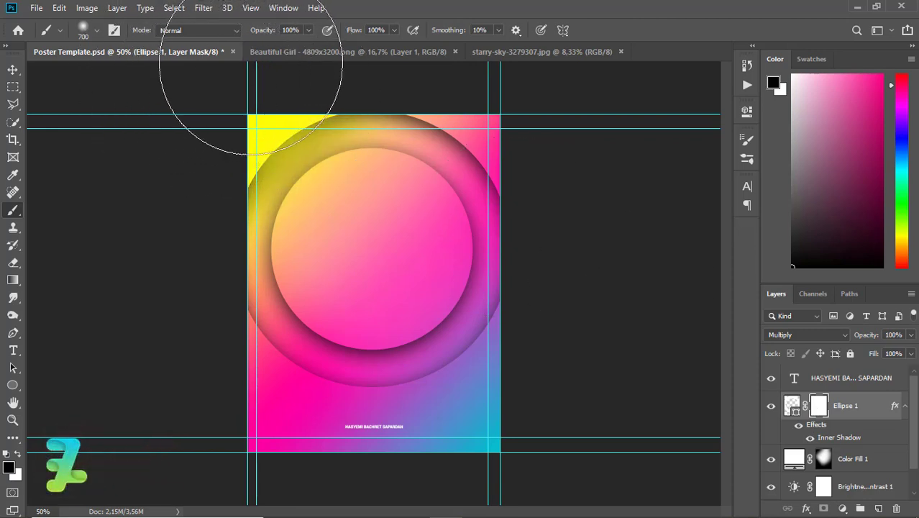
click(218, 84)
key(ctrl+minus)
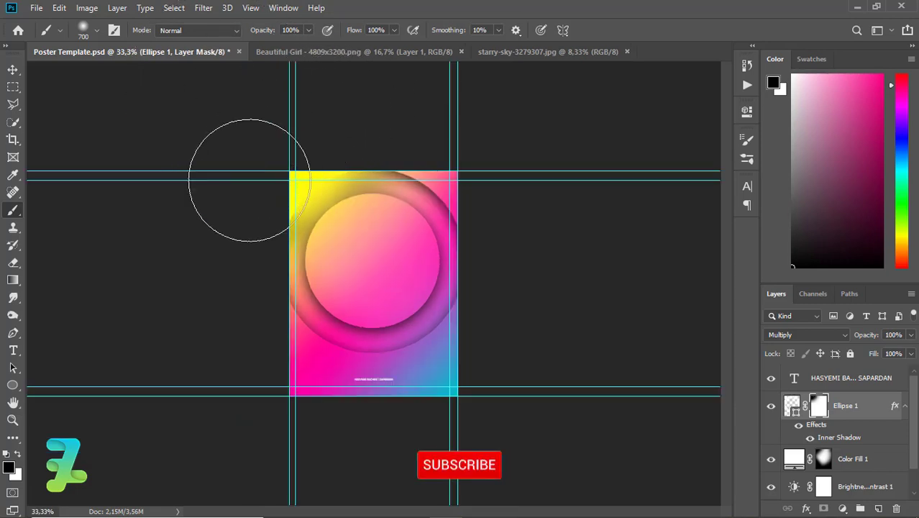
Lower the ring's fill to about 76% and its opacity to 51%.
drag(912, 353, 884, 371)
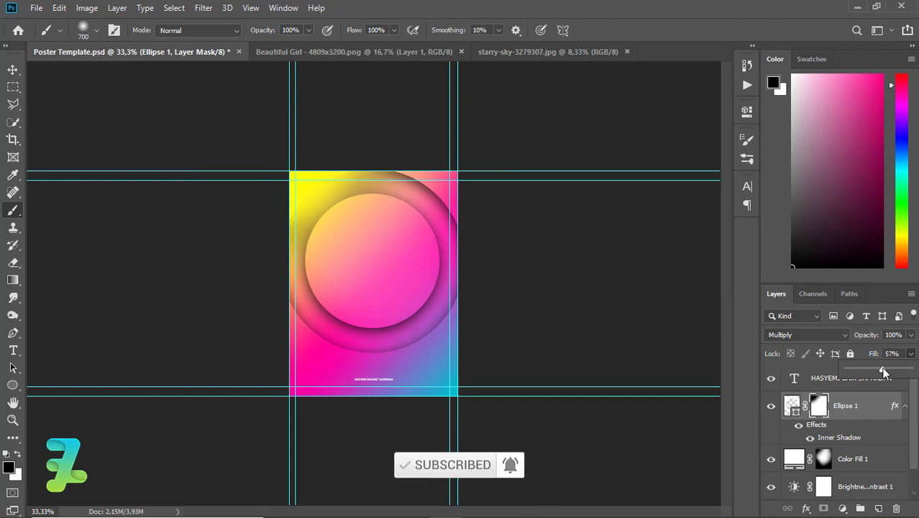
click(796, 404)
drag(911, 335, 883, 353)
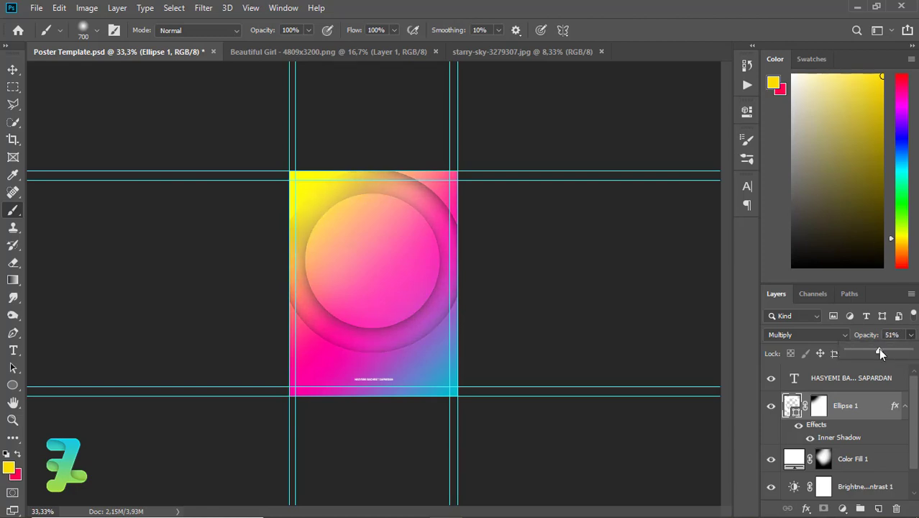
key(v)
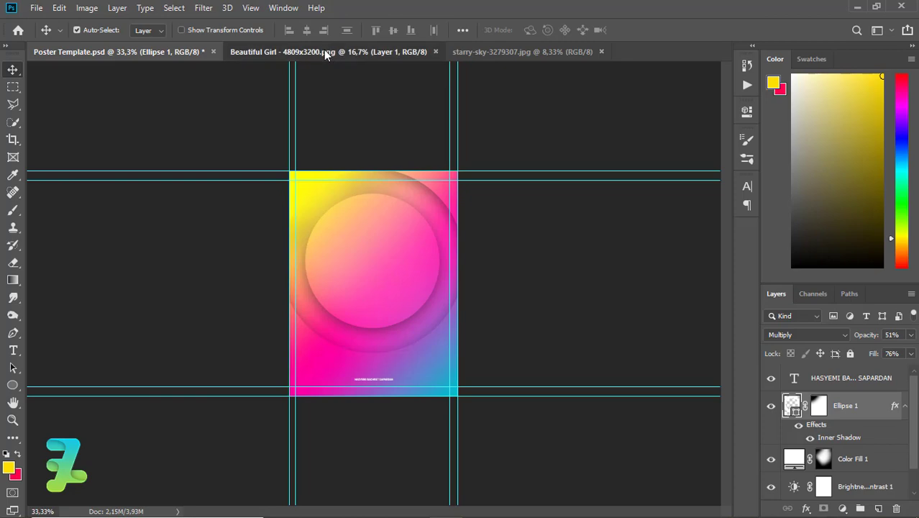
Float the Beautiful Girl image, copy its layer into the poster, and close the source image.
click(324, 49)
right_click(323, 50)
click(353, 101)
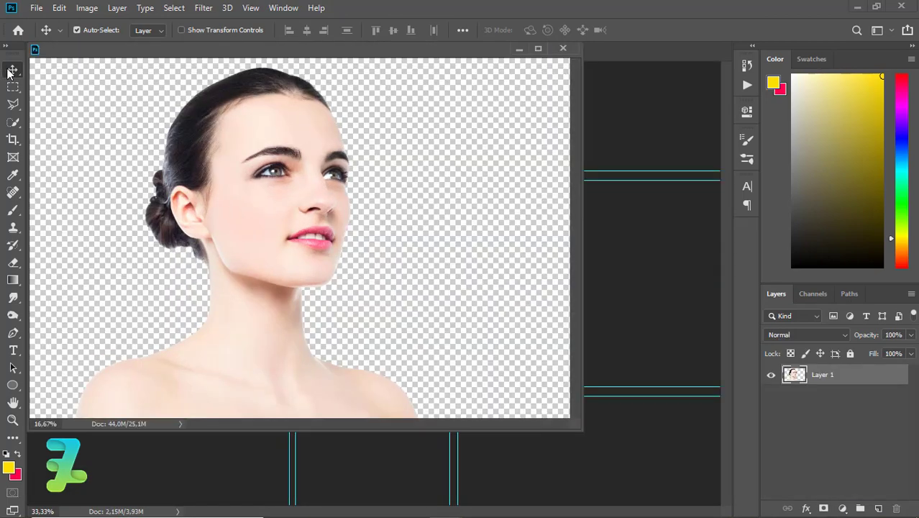
drag(295, 50, 645, 98)
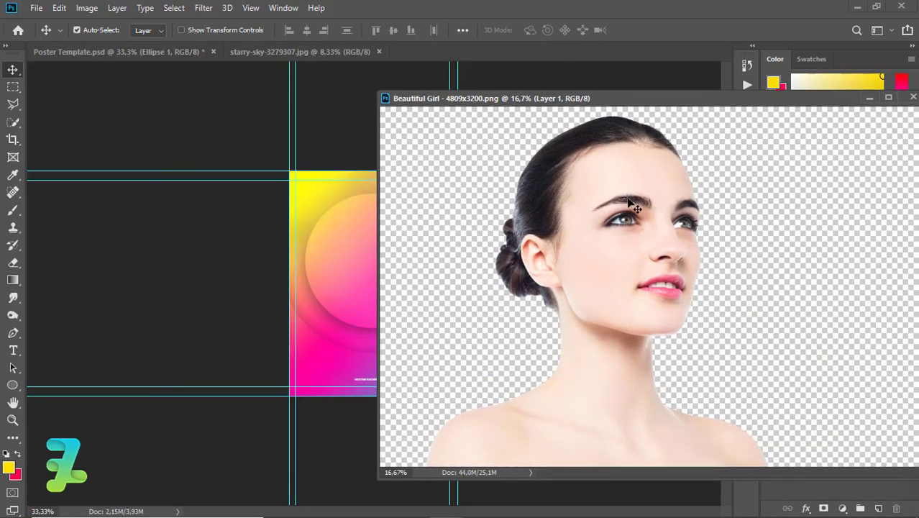
drag(341, 255, 343, 253)
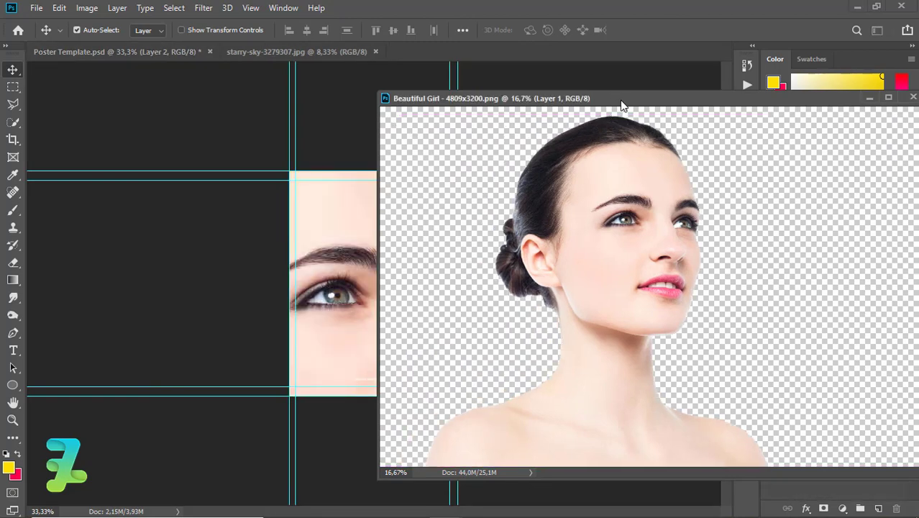
drag(862, 103, 706, 103)
click(756, 97)
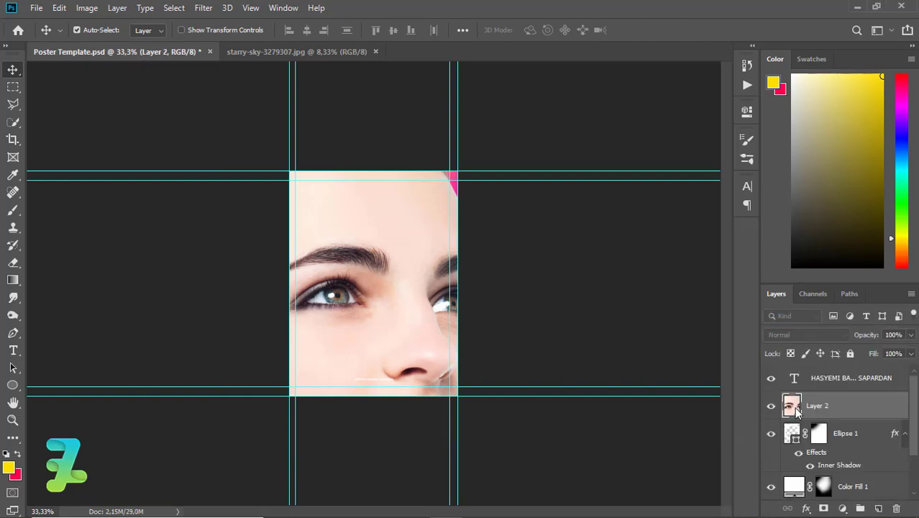
Scale the portrait down to about 20.58% and centre it inside the ring.
key(ctrl+t)
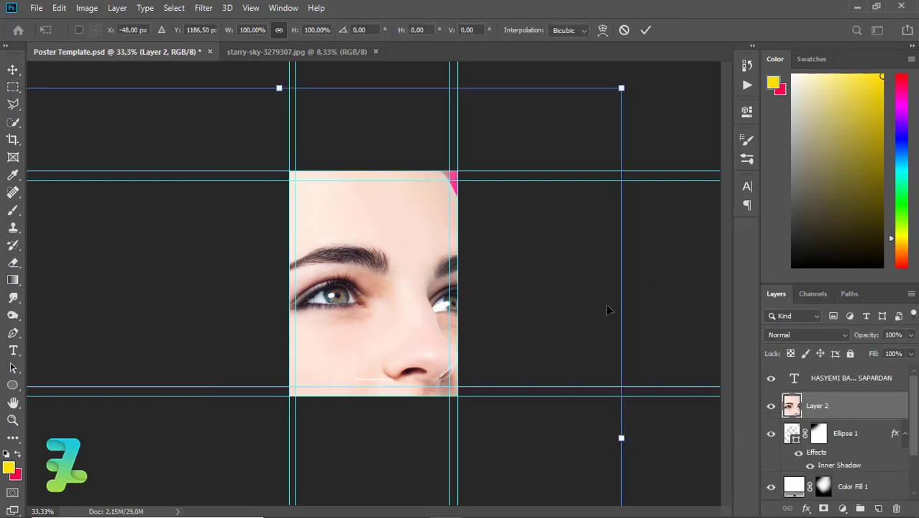
mouse_move(492, 193)
mouse_down()
mouse_move(350, 346)
mouse_move(400, 227)
mouse_up()
mouse_move(452, 206)
mouse_down()
mouse_move(440, 217)
mouse_move(443, 207)
mouse_up()
drag(380, 256, 380, 253)
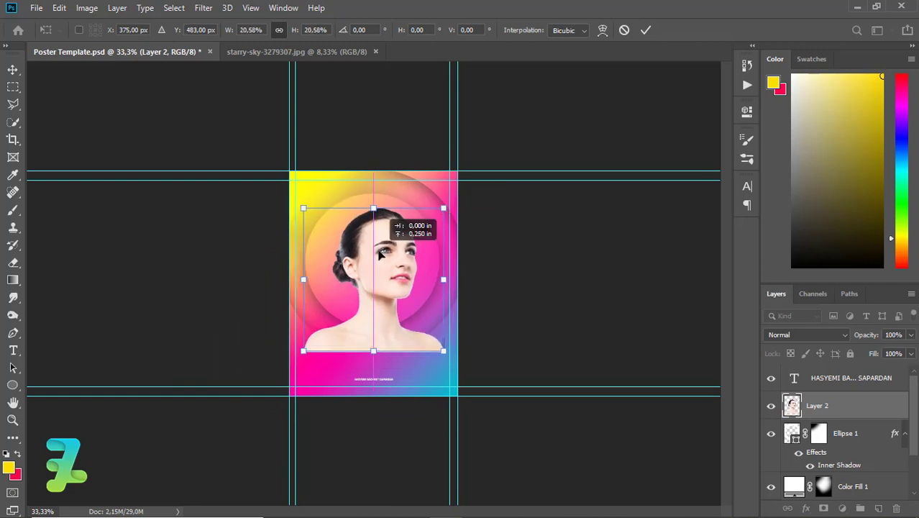
key(Return)
key(ctrl+plus)
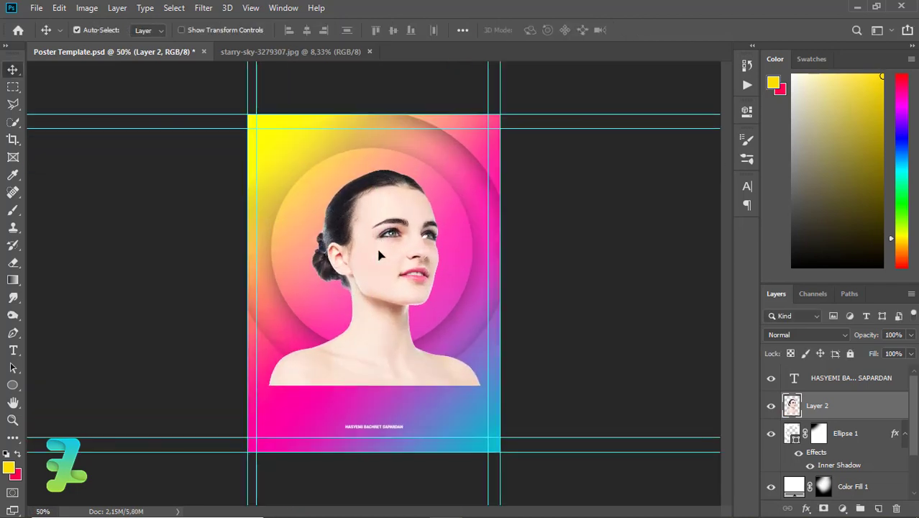
Add a Brightness/Contrast layer clipped to the portrait, set to -27 brightness and -23 contrast.
click(844, 509)
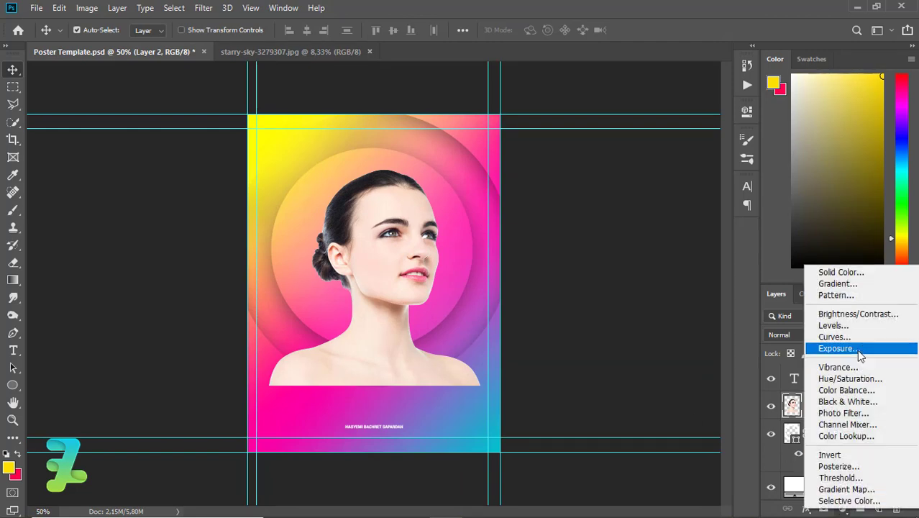
click(855, 313)
right_click(855, 406)
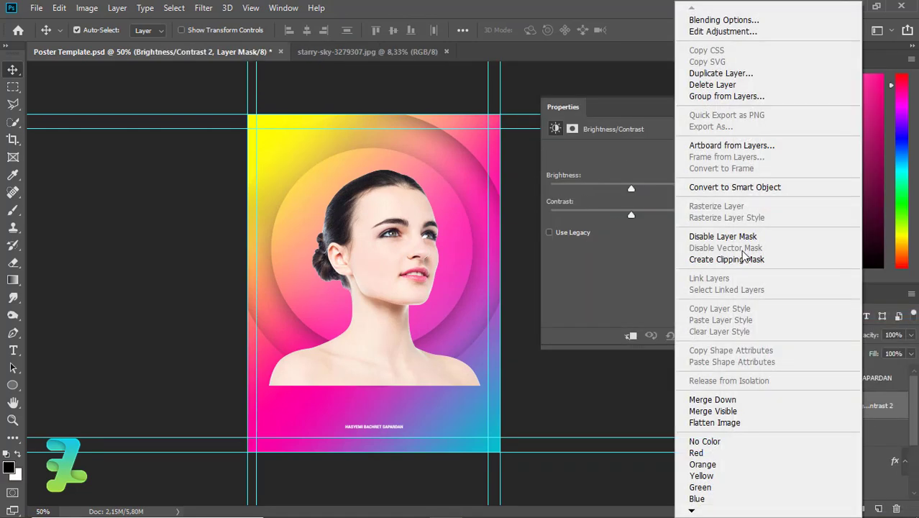
click(719, 259)
drag(631, 214, 594, 215)
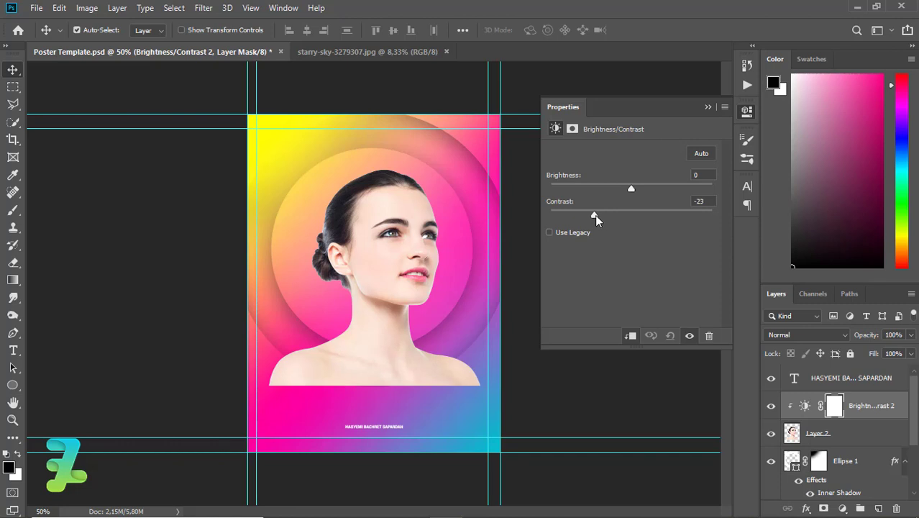
drag(631, 188, 619, 189)
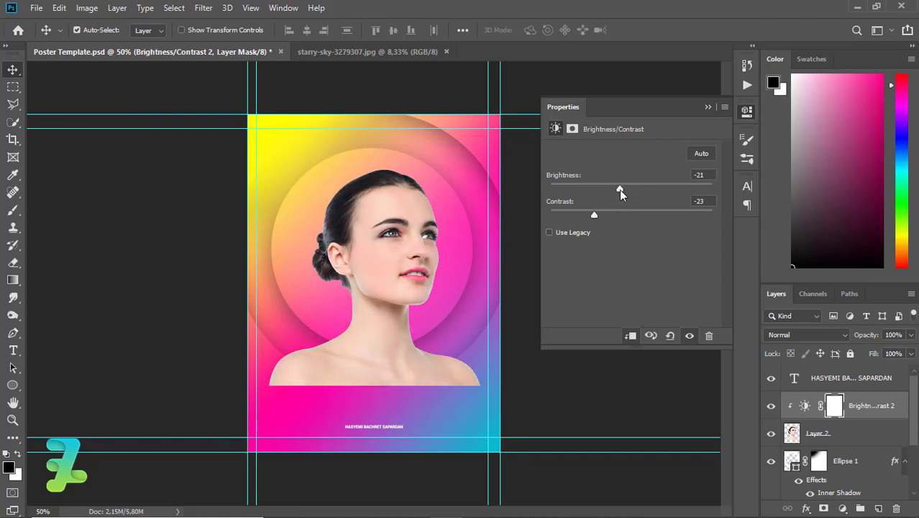
click(706, 107)
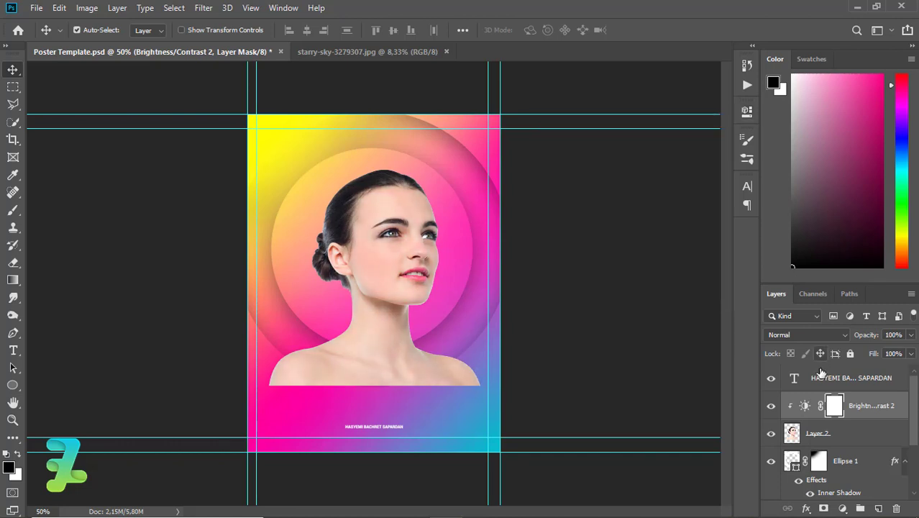
Add a clipped Hue/Saturation layer with Saturation -100 to make the portrait black and white.
click(843, 507)
click(850, 378)
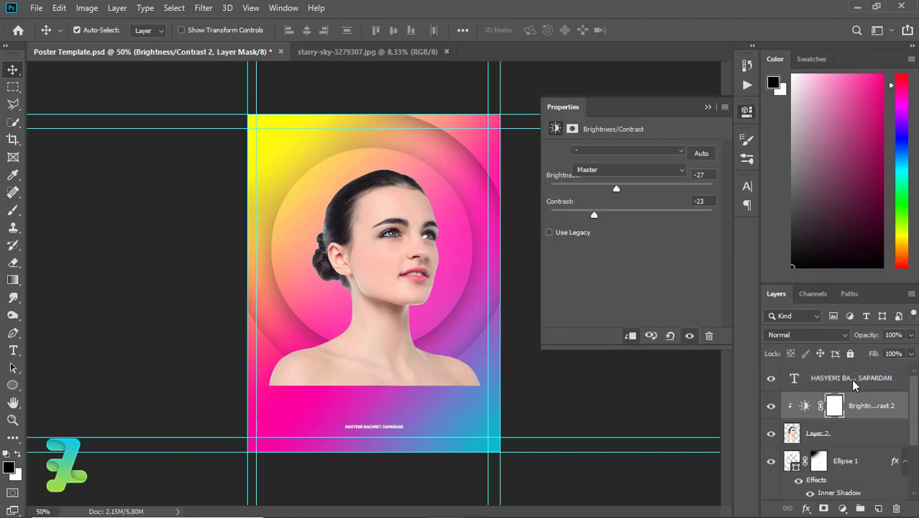
right_click(877, 404)
click(708, 259)
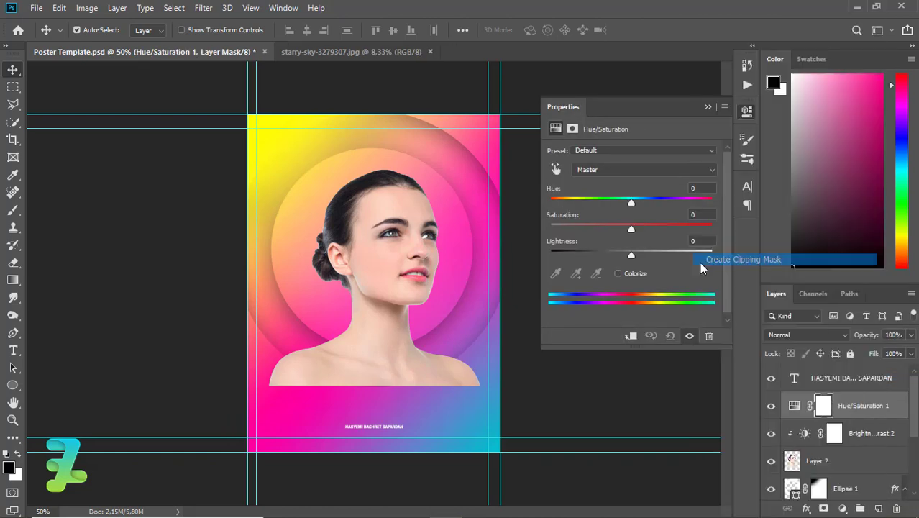
drag(632, 230, 521, 235)
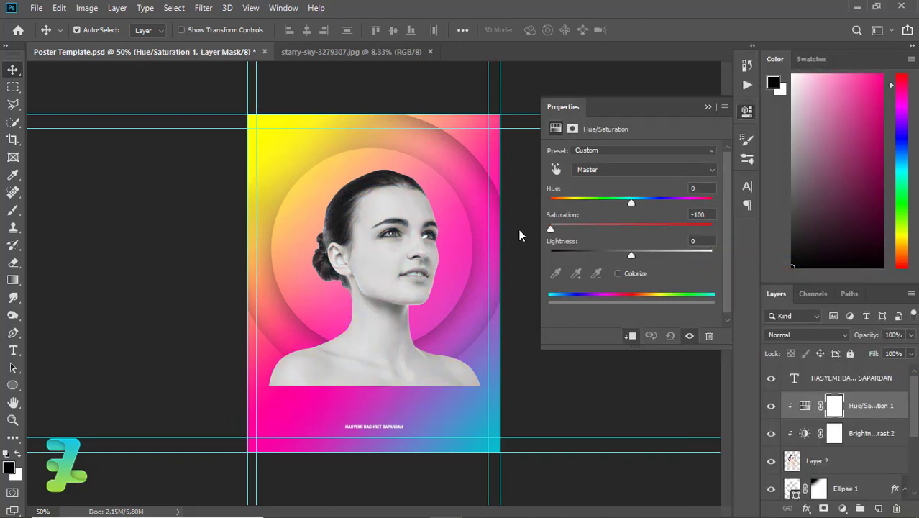
click(746, 112)
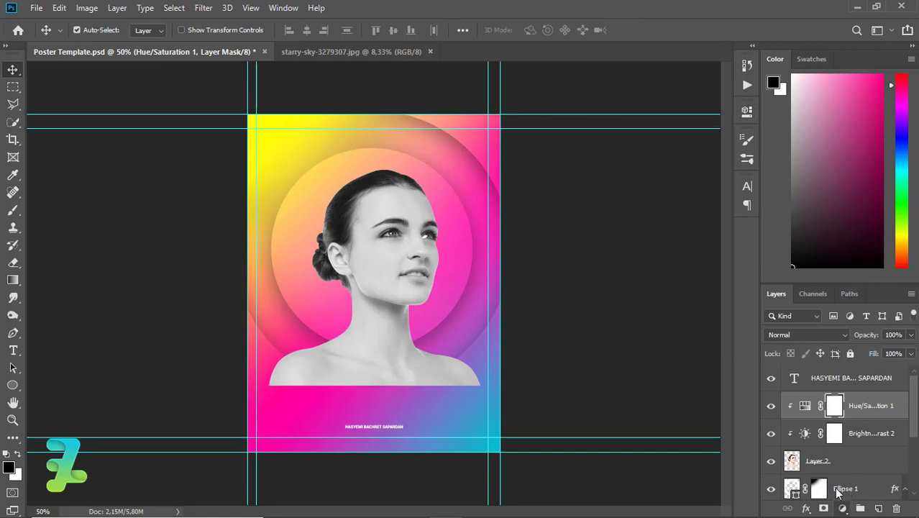
Add a clipped Exposure layer: exposure -0.11, offset -0.0083, gamma 0.48.
click(842, 508)
double_click(805, 405)
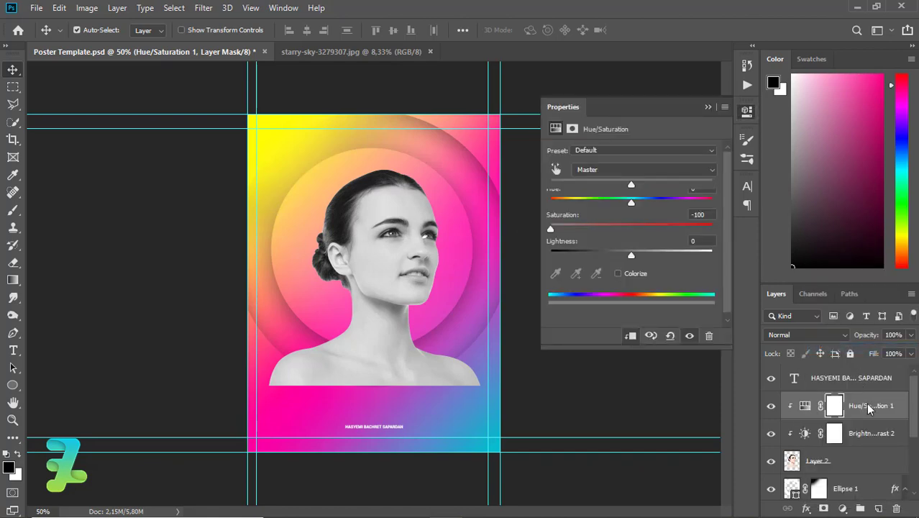
right_click(867, 406)
click(690, 261)
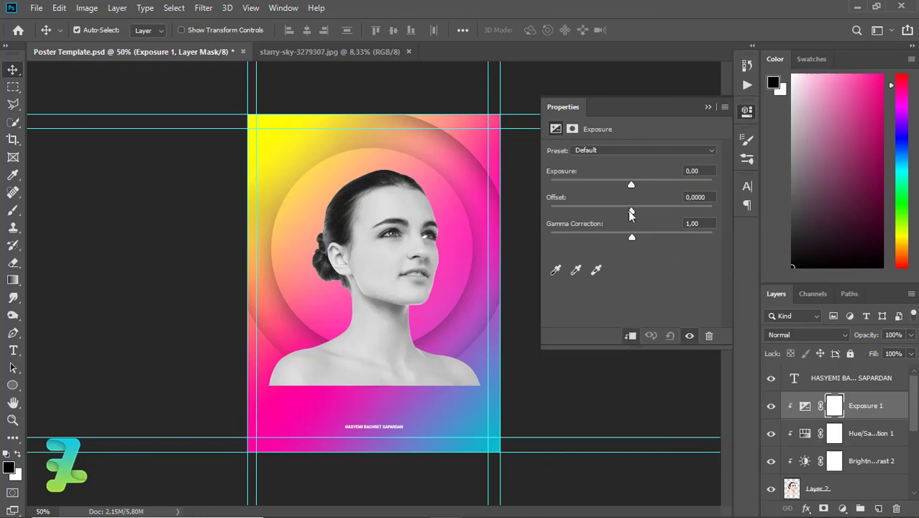
mouse_move(630, 215)
mouse_down()
mouse_move(615, 214)
mouse_move(630, 214)
mouse_move(613, 238)
mouse_move(674, 234)
mouse_move(667, 236)
mouse_up()
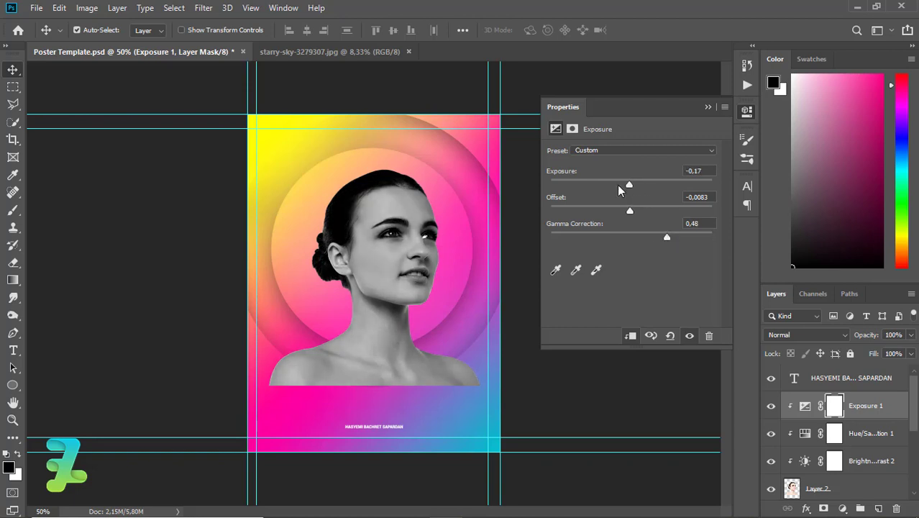
drag(617, 184, 630, 187)
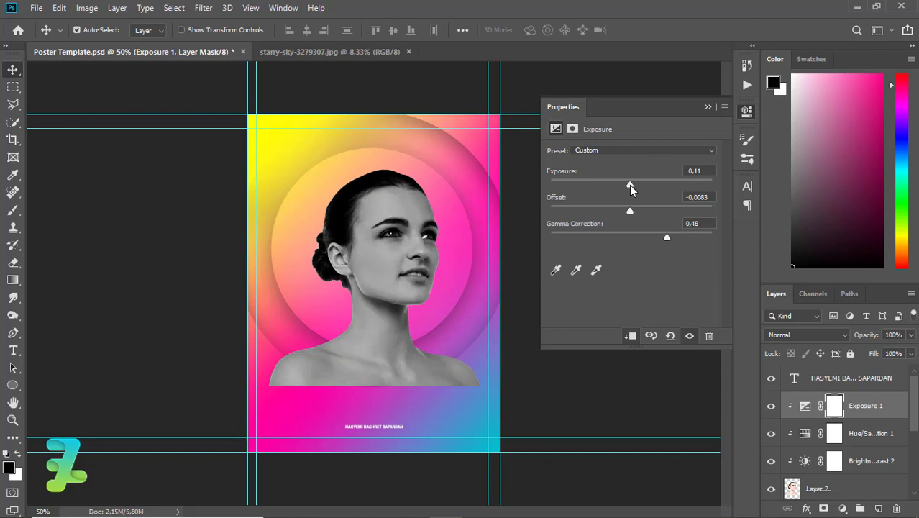
click(747, 111)
click(834, 433)
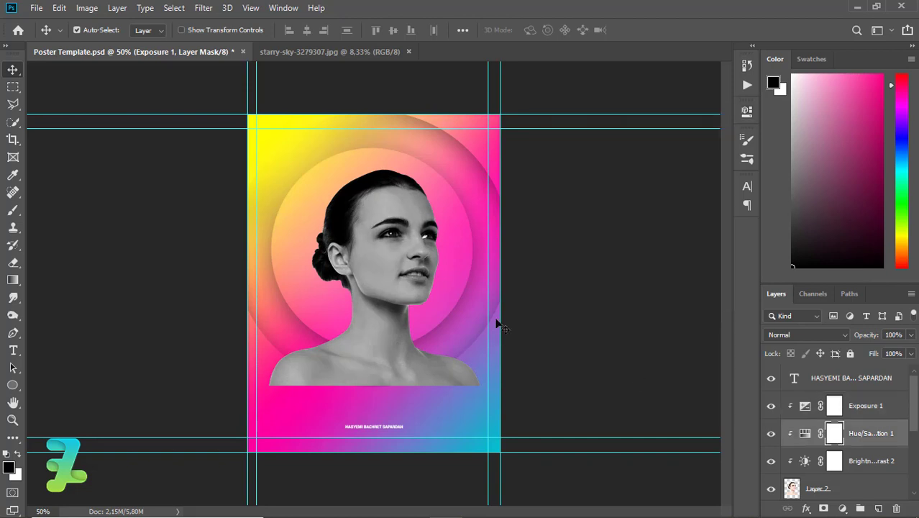
Brush the Hue/Saturation mask near the bun, then add a clipped Hue/Saturation layer above Exposure 1.
click(13, 210)
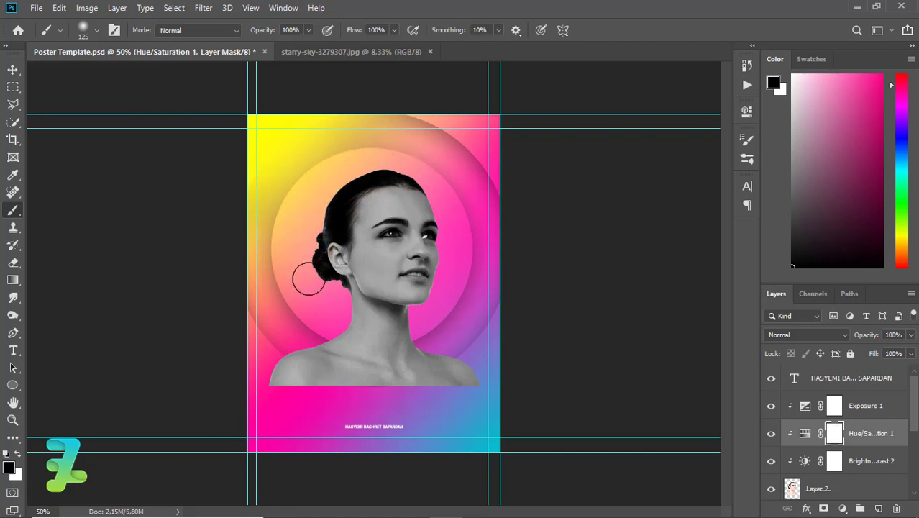
drag(316, 286, 329, 292)
click(834, 406)
click(841, 508)
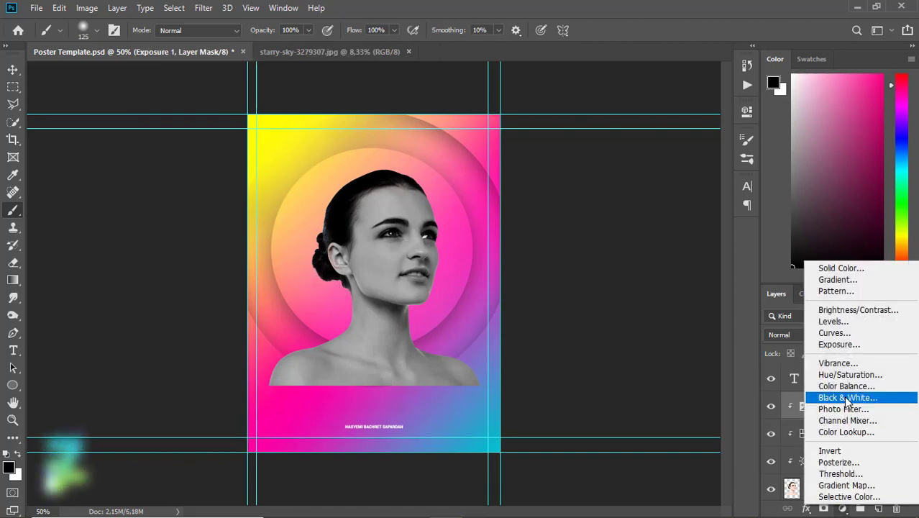
click(863, 406)
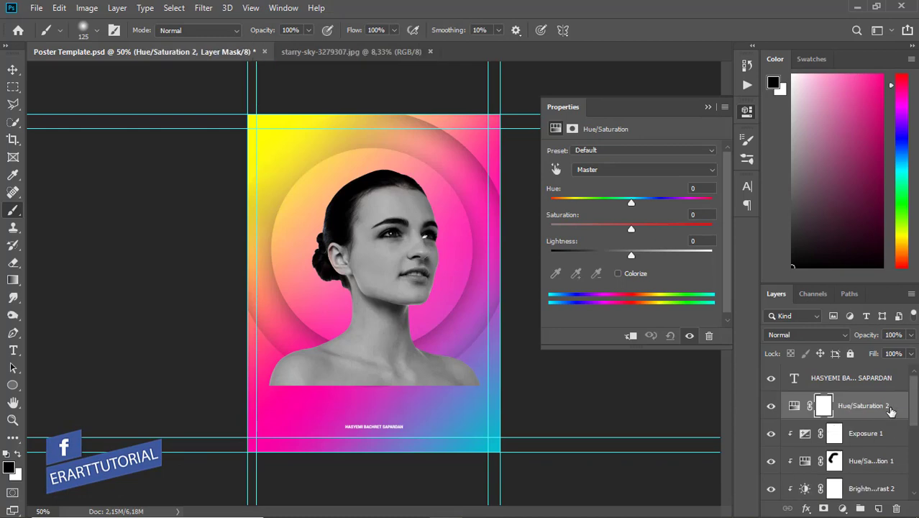
right_click(890, 407)
click(616, 217)
key(ctrl+alt+g)
Test a hue shift on the portrait, delete that trial layer, and add a new empty layer.
mouse_move(631, 203)
mouse_down()
mouse_move(583, 204)
mouse_move(672, 208)
mouse_up()
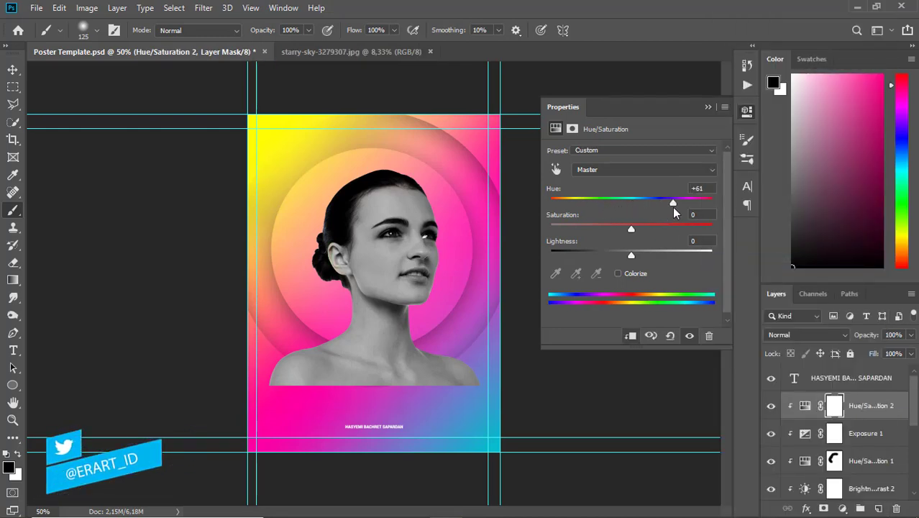
key(ctrl+plus)
key(ctrl+plus)
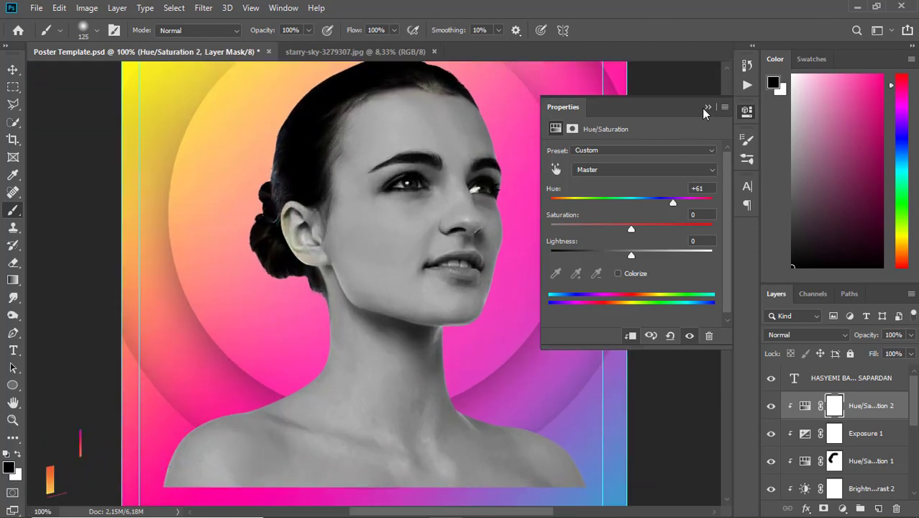
click(707, 107)
scroll(720, 260, up, 2)
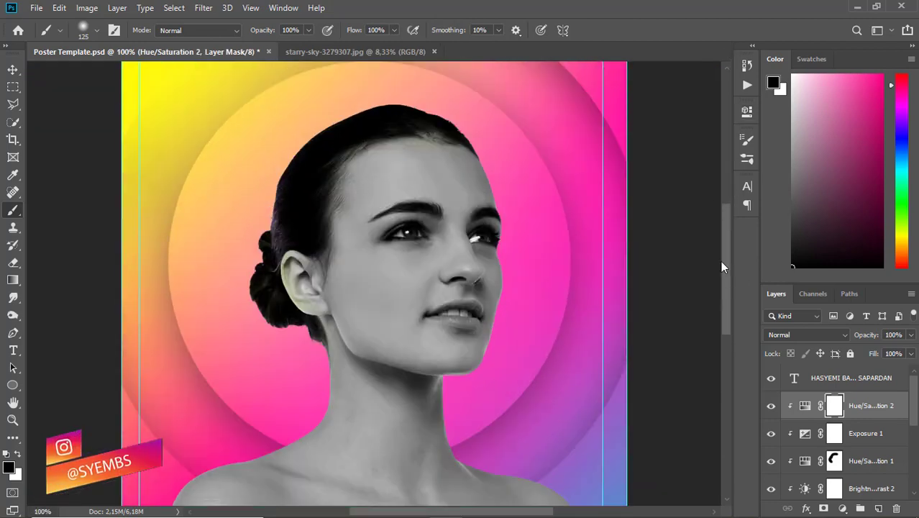
key(Delete)
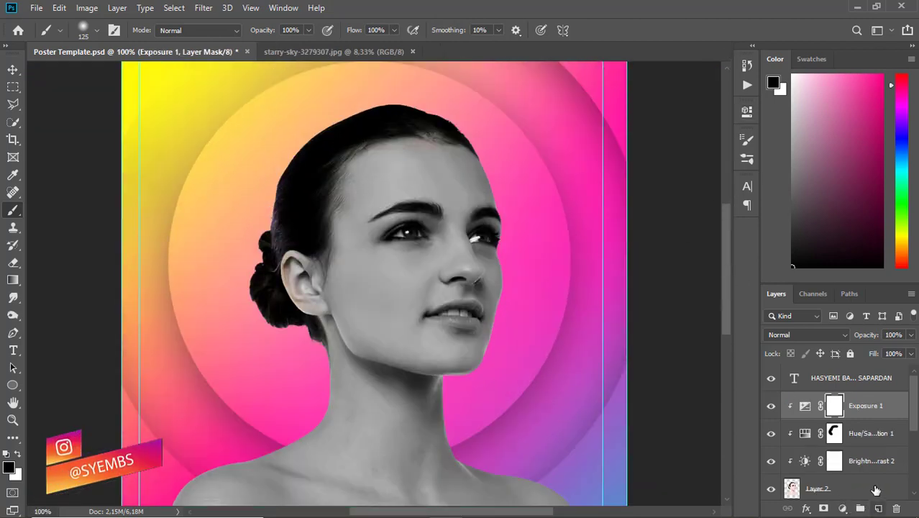
click(877, 509)
Toggle Layer 3's clipping, pick red with a 500 px brush, and undo a stray stroke.
right_click(841, 402)
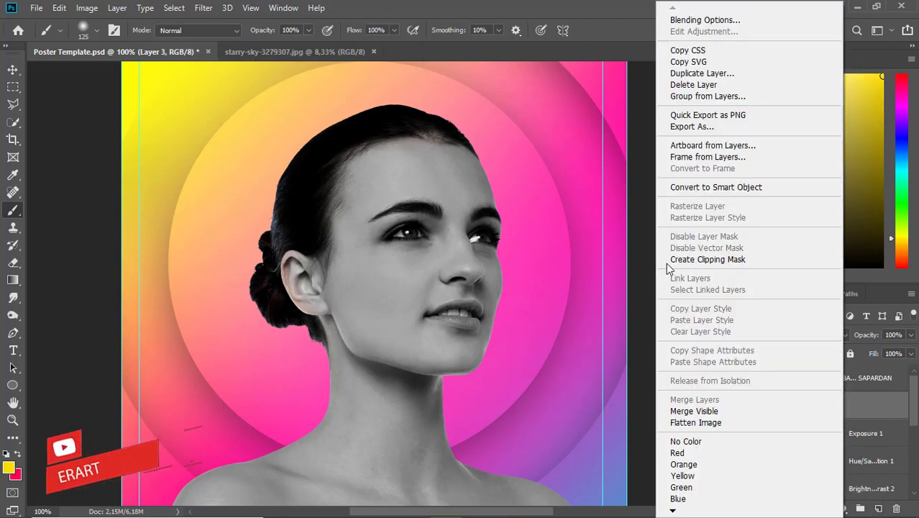
click(674, 259)
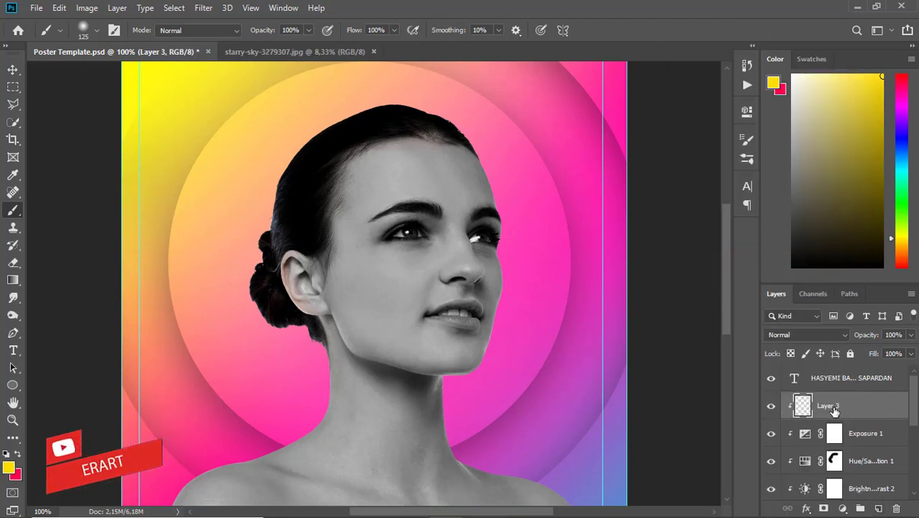
right_click(792, 360)
click(676, 261)
click(19, 458)
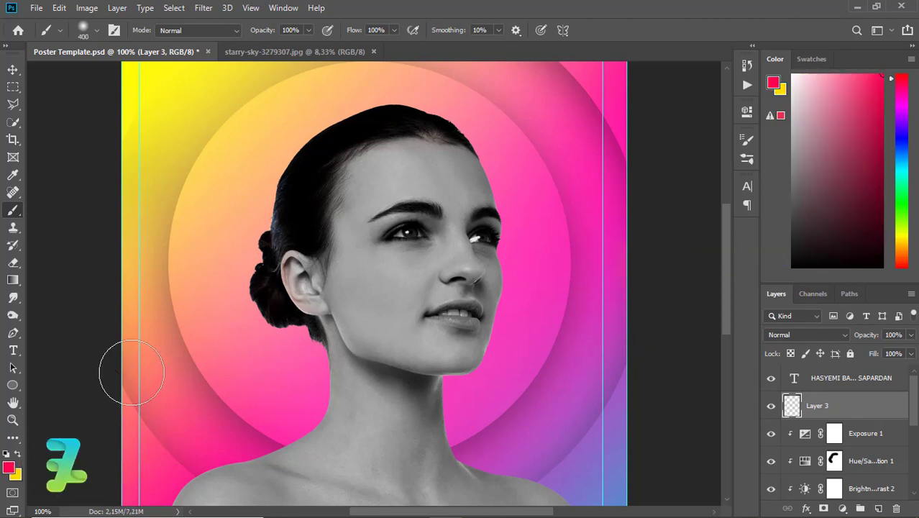
key(bracketright)
drag(131, 372, 219, 374)
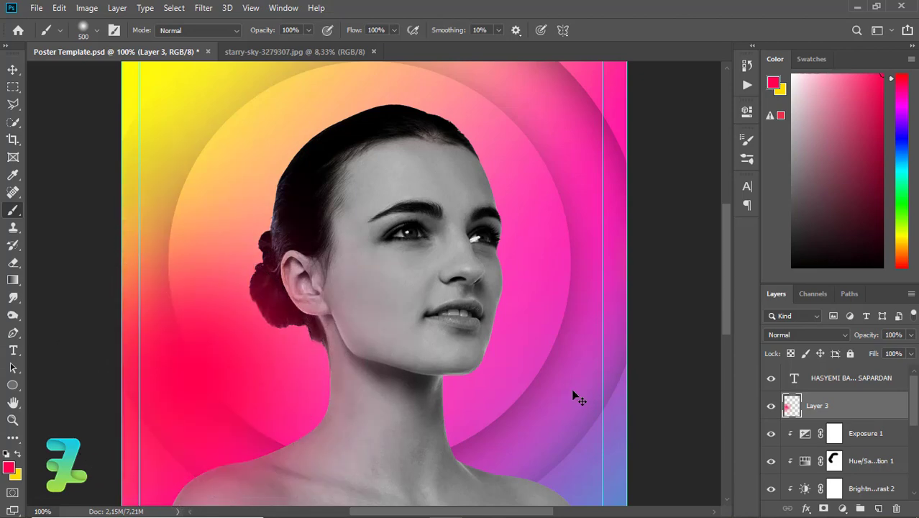
key(ctrl+z)
Clip Layer 3, paint pink-red over the bun in Soft Light, erase ear spill, add Layer 4.
right_click(884, 408)
click(740, 256)
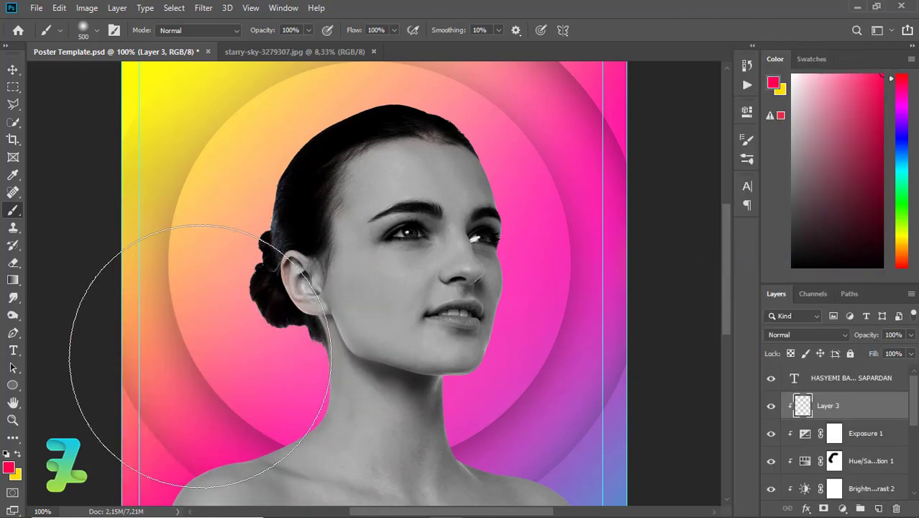
mouse_move(200, 355)
mouse_down()
mouse_move(157, 229)
mouse_move(133, 289)
mouse_up()
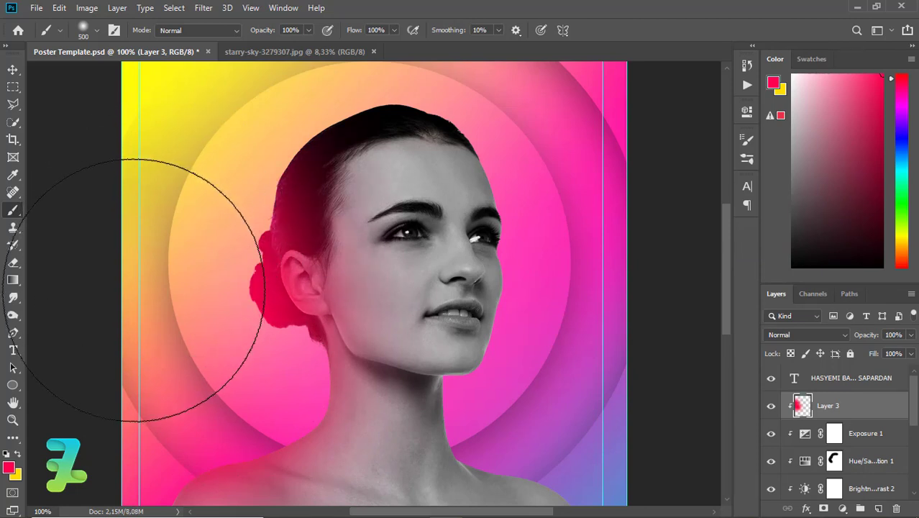
click(787, 335)
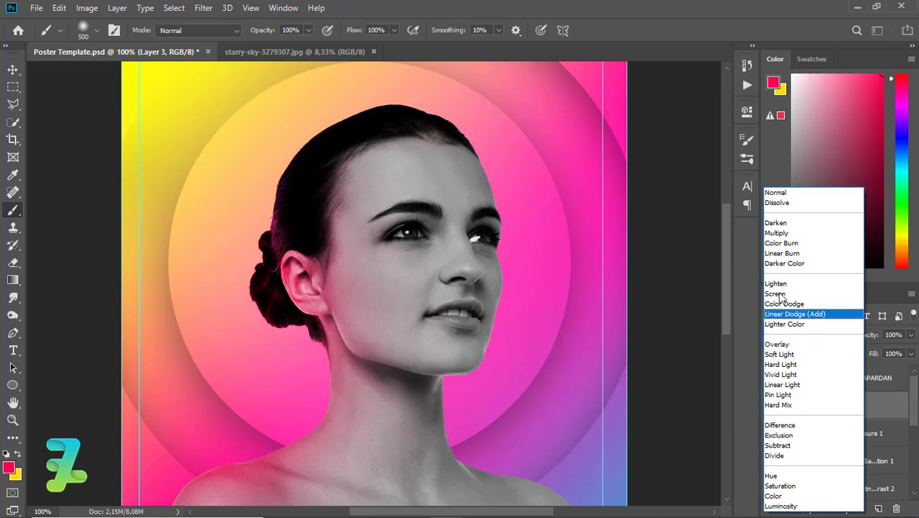
click(777, 354)
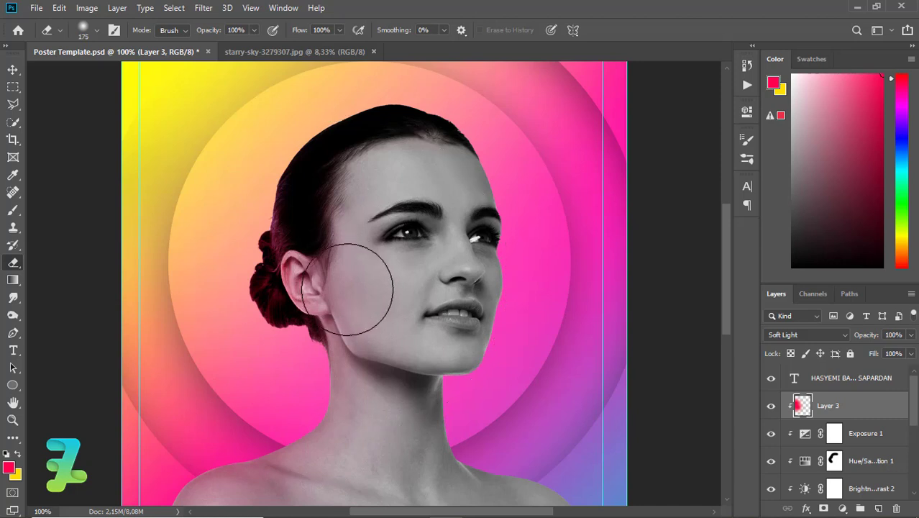
drag(335, 279, 350, 276)
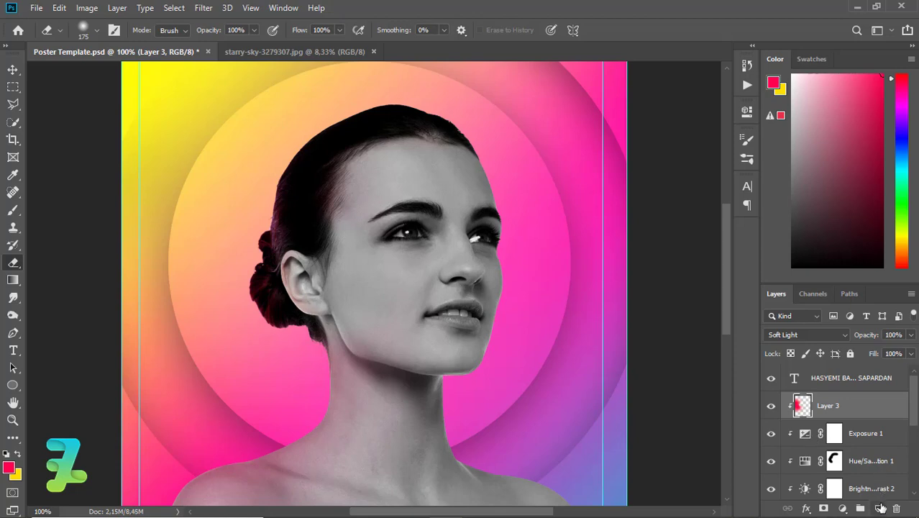
click(879, 508)
right_click(855, 405)
Clip Layer 4 to the portrait and set the foreground colour to cyan #00fffc.
click(677, 261)
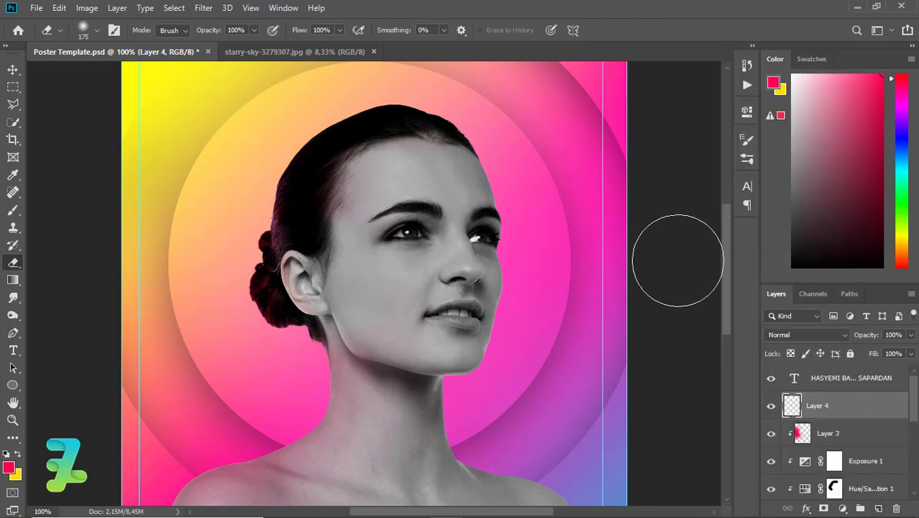
key(ctrl+alt+g)
click(10, 467)
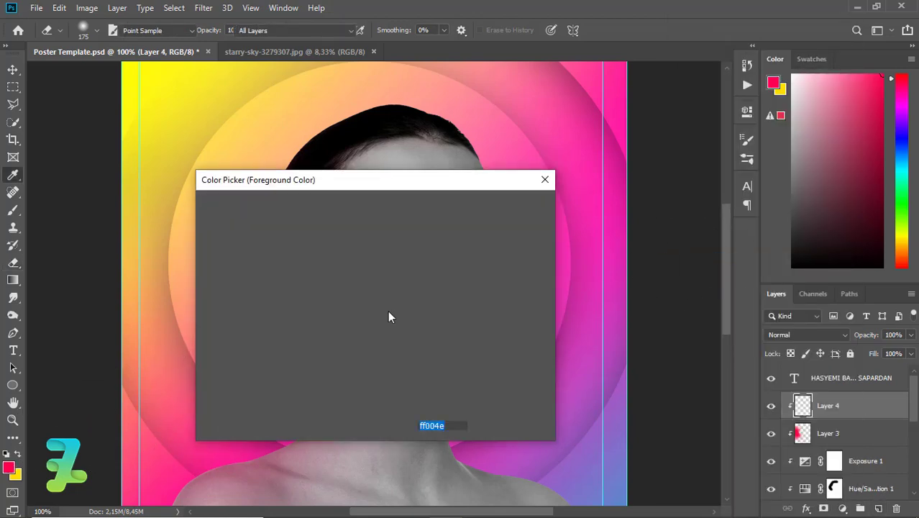
click(389, 297)
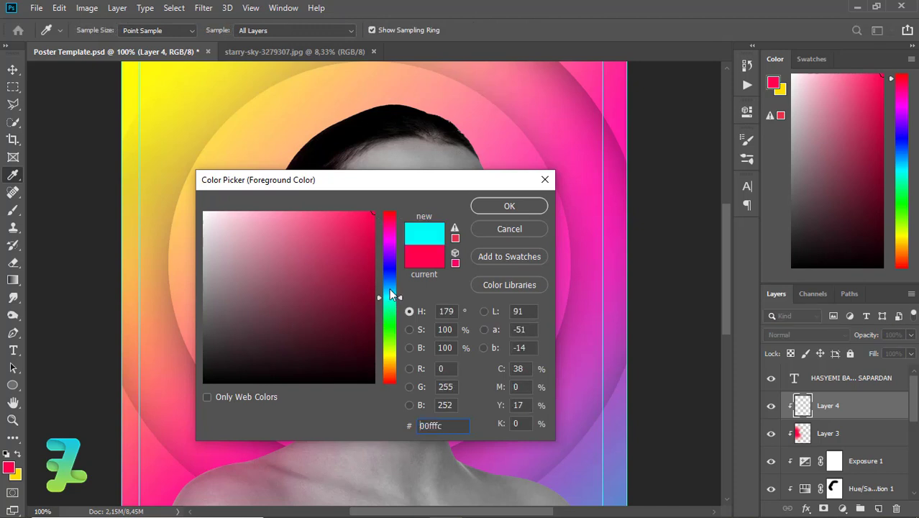
click(480, 209)
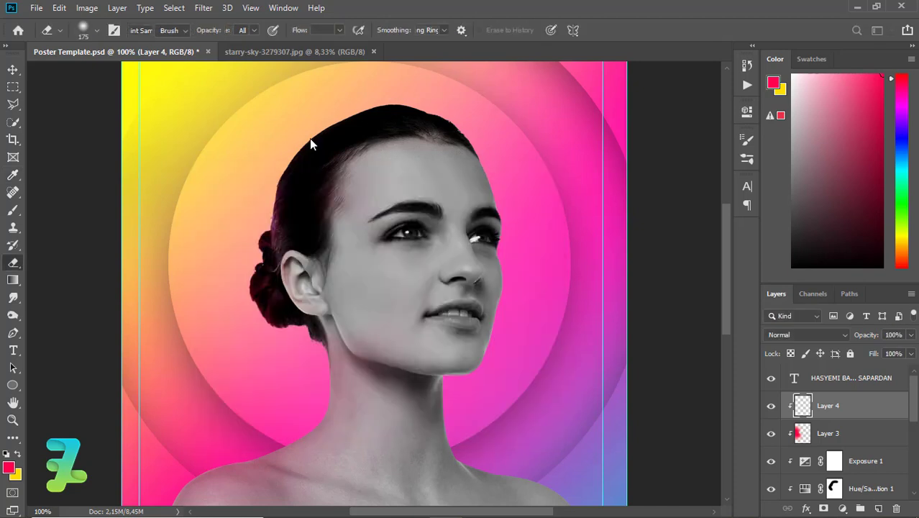
Paint cyan over the hair crown and left side in Soft Light, then add Layer 5.
click(12, 212)
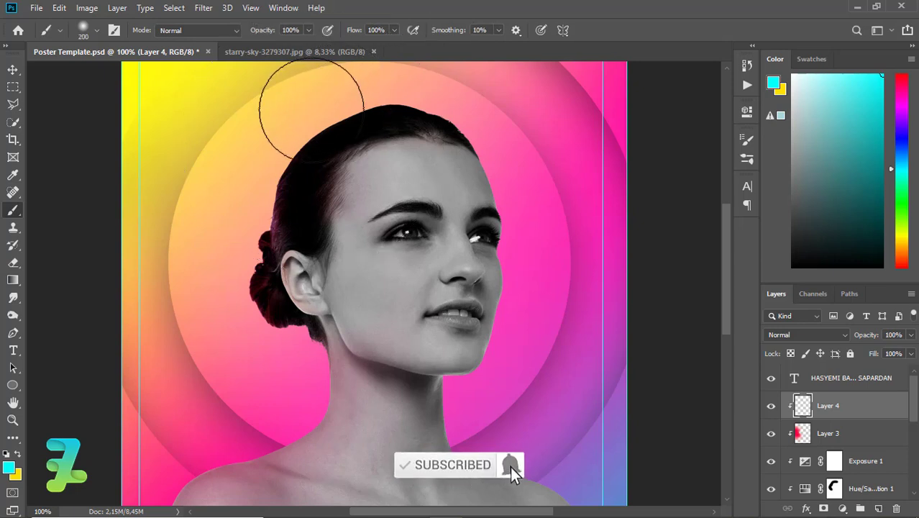
drag(338, 119, 287, 147)
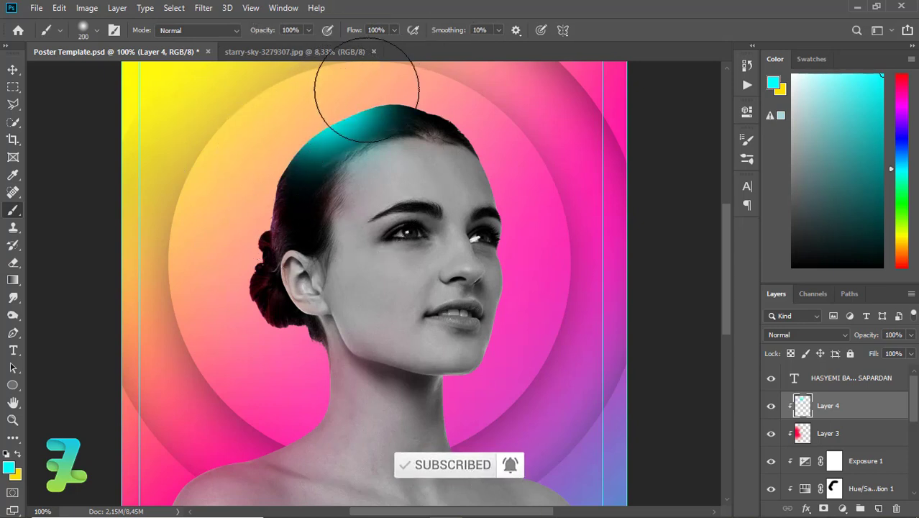
drag(367, 83, 257, 185)
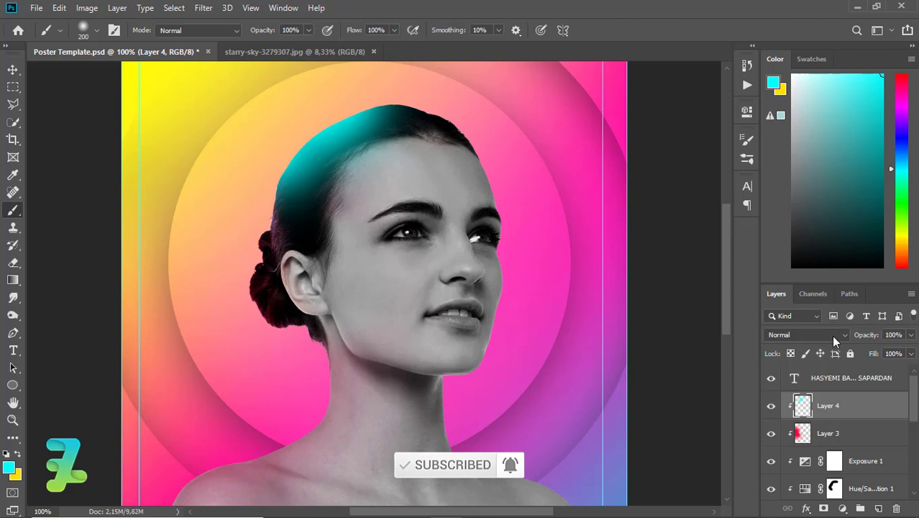
click(838, 339)
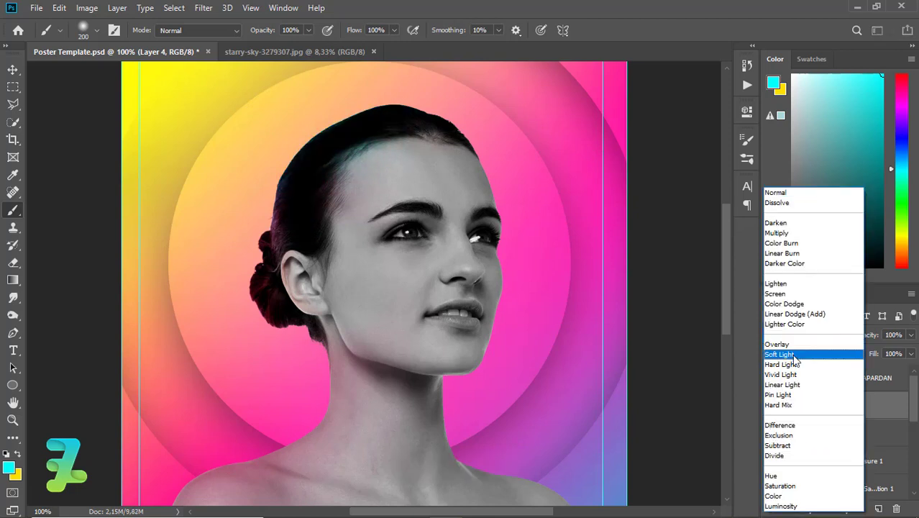
click(794, 355)
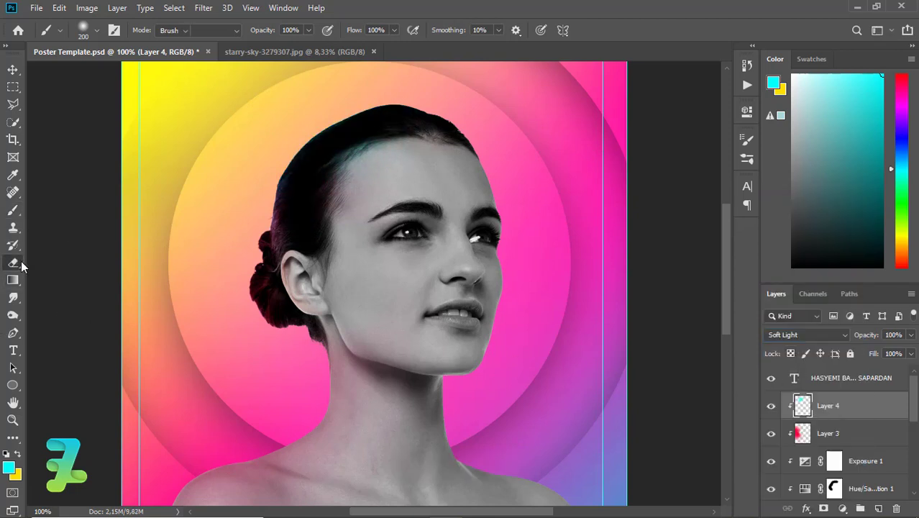
click(13, 261)
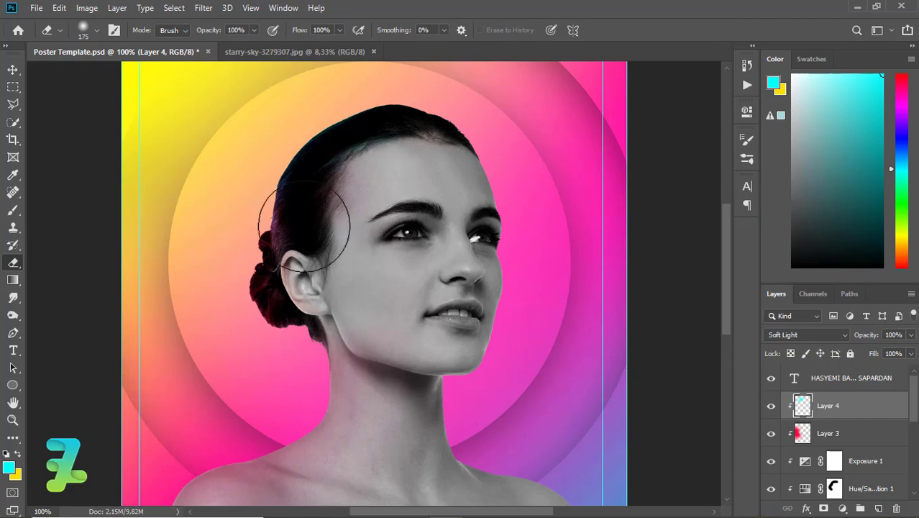
click(877, 508)
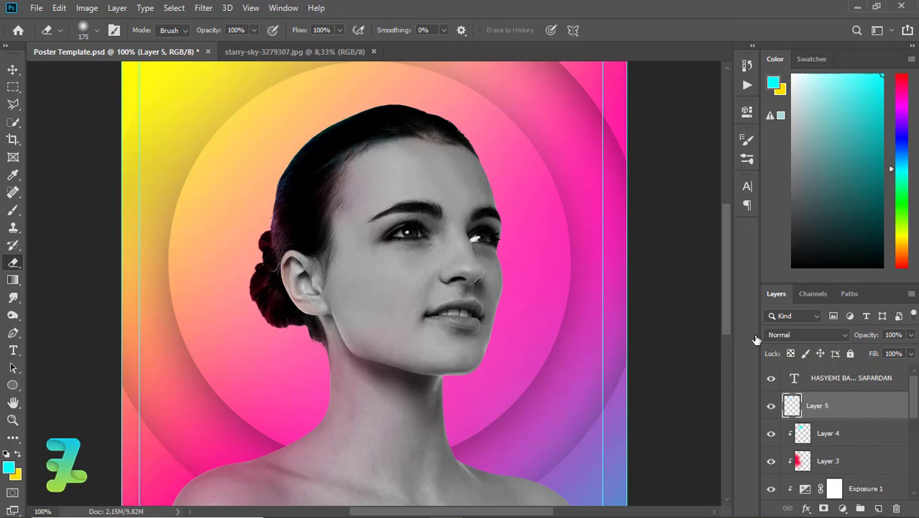
Clip Layer 5 to the portrait and set the foreground colour to purple #cc00ff.
right_click(784, 405)
click(649, 256)
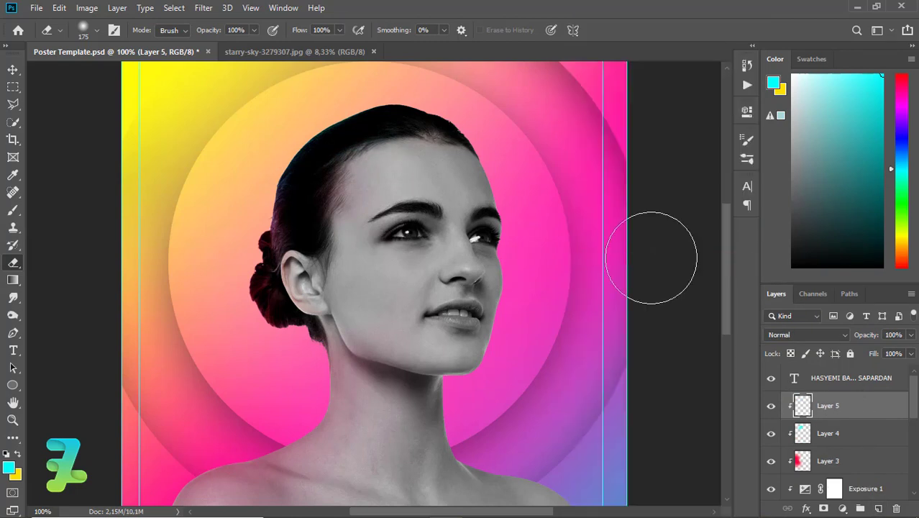
click(10, 467)
drag(388, 253, 388, 245)
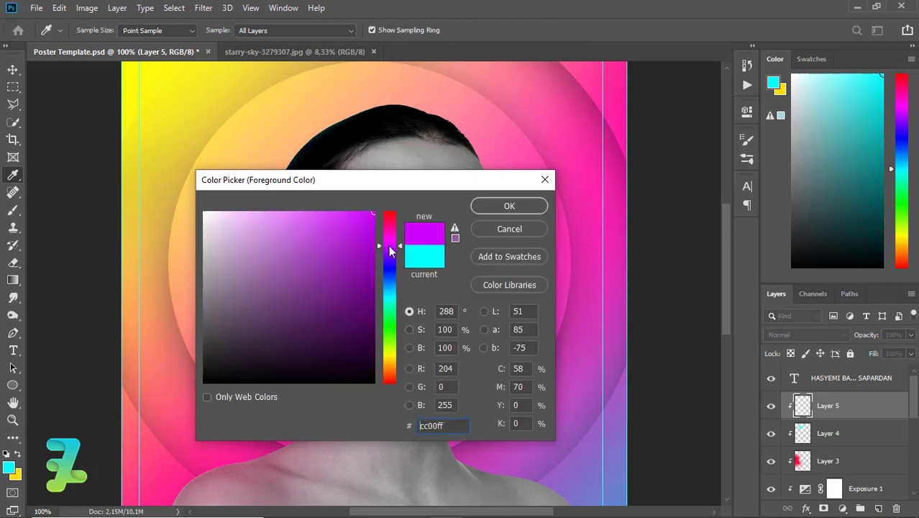
key(Return)
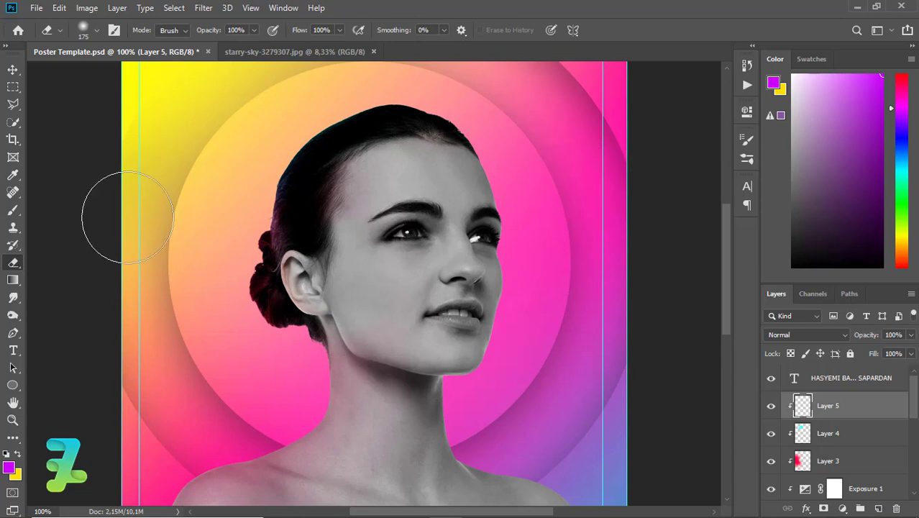
Paint purple over the hair top in Soft Light, erase forehead spill, and add clipped Layer 6.
click(13, 209)
mouse_move(453, 82)
mouse_down()
mouse_move(431, 62)
mouse_move(451, 61)
mouse_move(369, 72)
mouse_up()
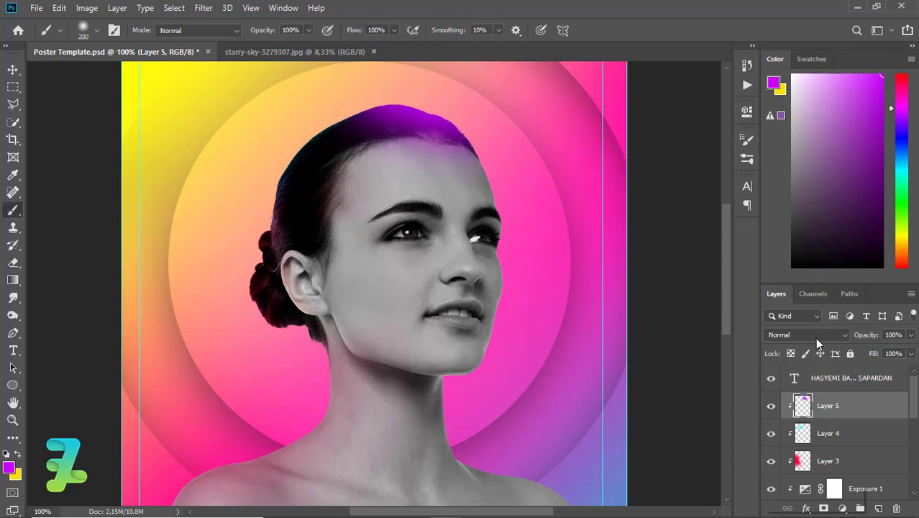
click(814, 335)
click(789, 355)
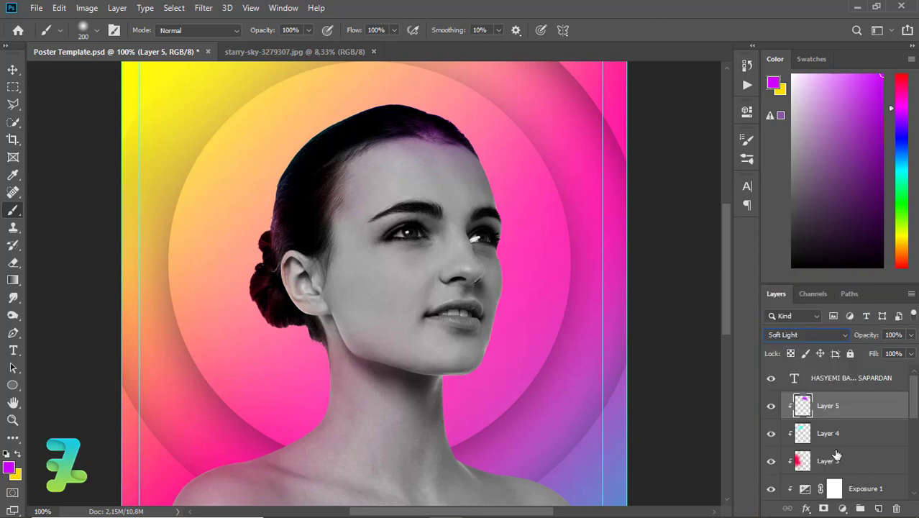
click(13, 262)
mouse_move(440, 176)
mouse_down()
mouse_move(411, 174)
mouse_move(400, 195)
mouse_move(411, 205)
mouse_up()
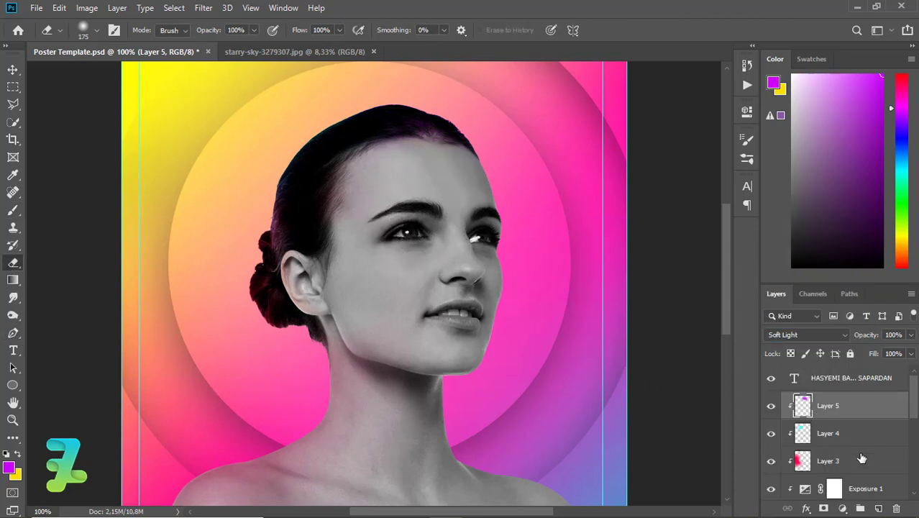
click(878, 508)
right_click(860, 408)
click(721, 260)
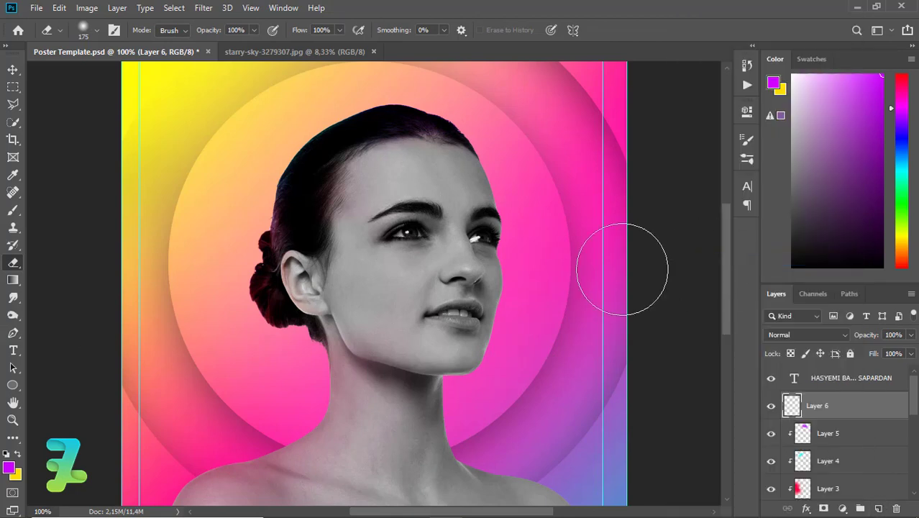
Set the foreground colour to green in the Color Picker.
click(8, 467)
click(388, 323)
click(507, 206)
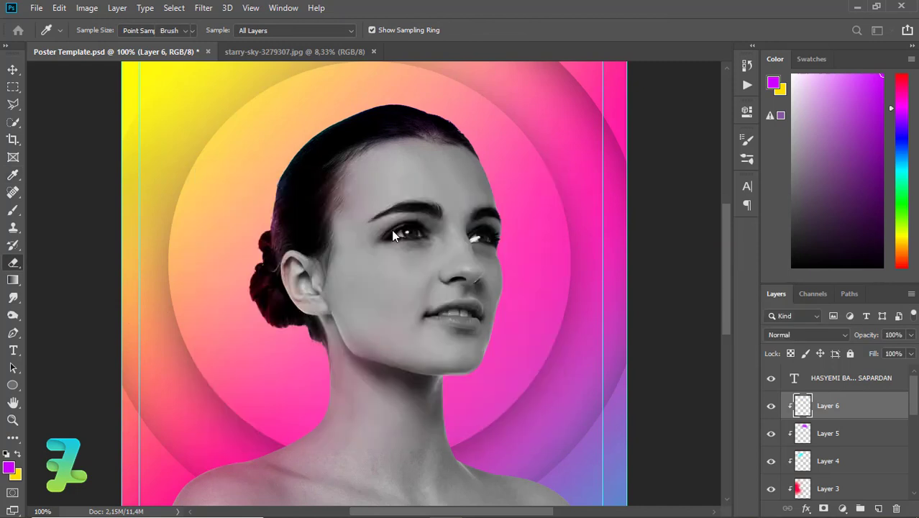
key(e)
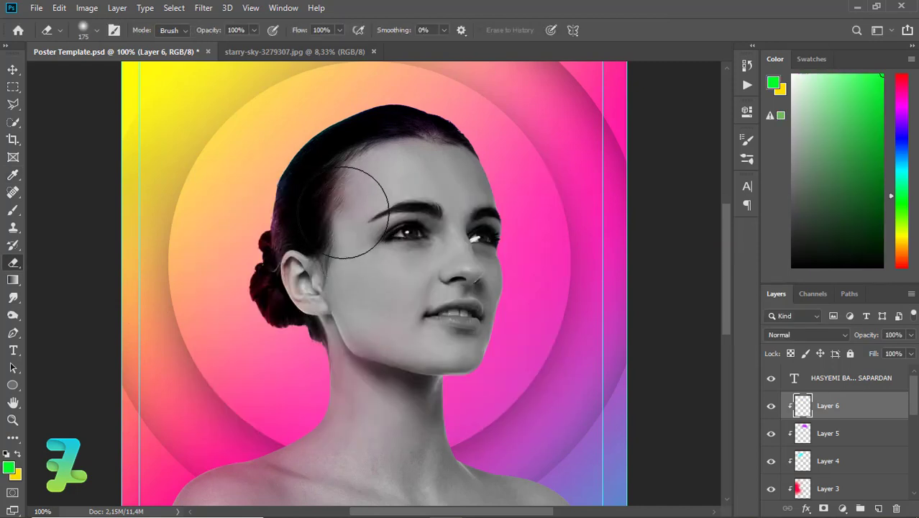
Paint green over the temple on Layer 6 in Soft Light, erasing the excess from the forehead.
click(13, 210)
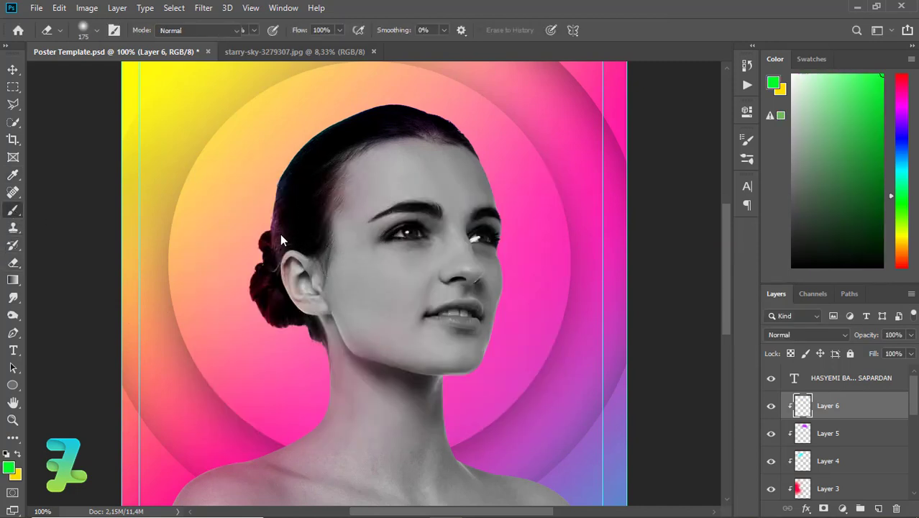
mouse_move(359, 209)
mouse_down()
mouse_move(338, 215)
mouse_move(345, 187)
mouse_move(367, 182)
mouse_up()
click(805, 335)
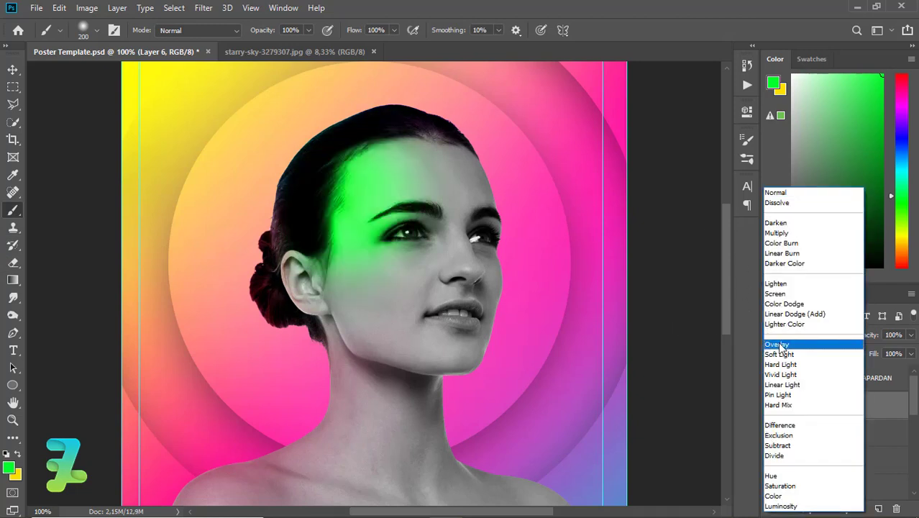
click(781, 355)
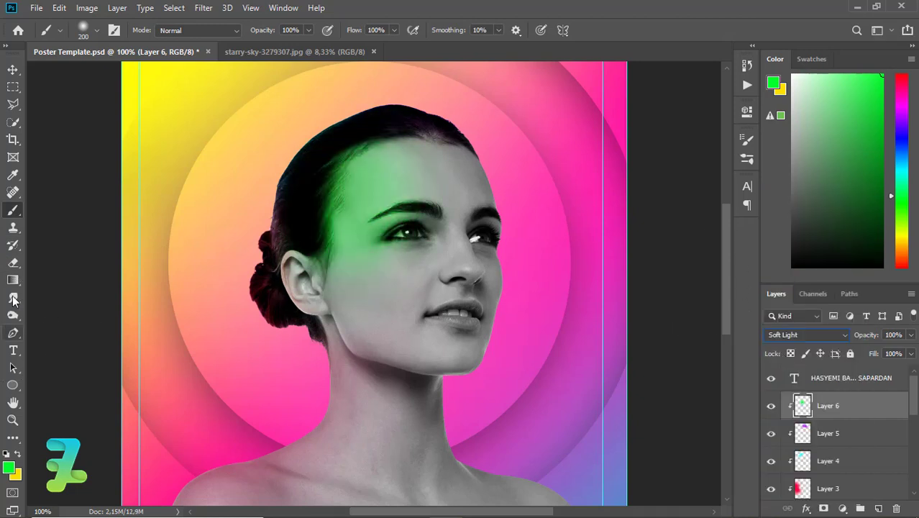
click(13, 262)
mouse_move(400, 205)
mouse_down()
mouse_move(380, 205)
mouse_move(410, 176)
mouse_move(392, 180)
mouse_up()
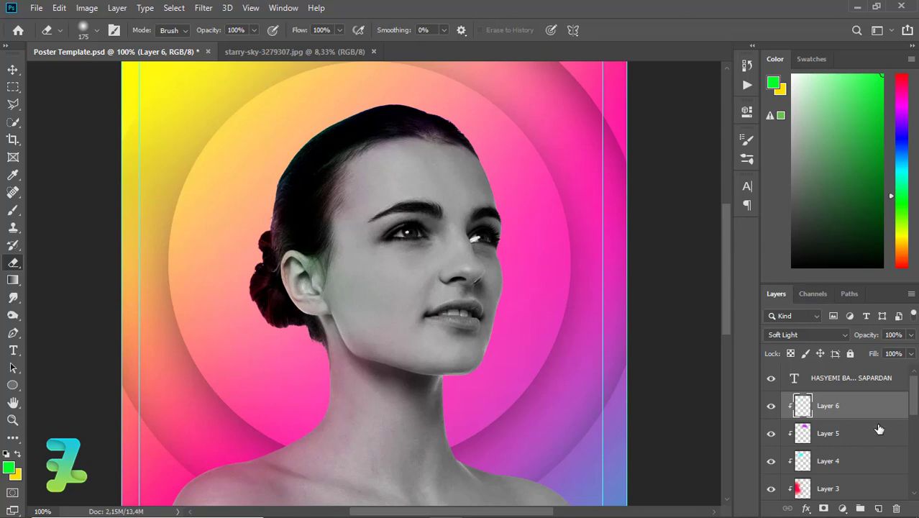
scroll(916, 429, down, 1)
scroll(915, 429, down, 3)
Paint the eyes on the Hue/Saturation 1 mask with a smaller brush, zoomed to 200%.
click(834, 431)
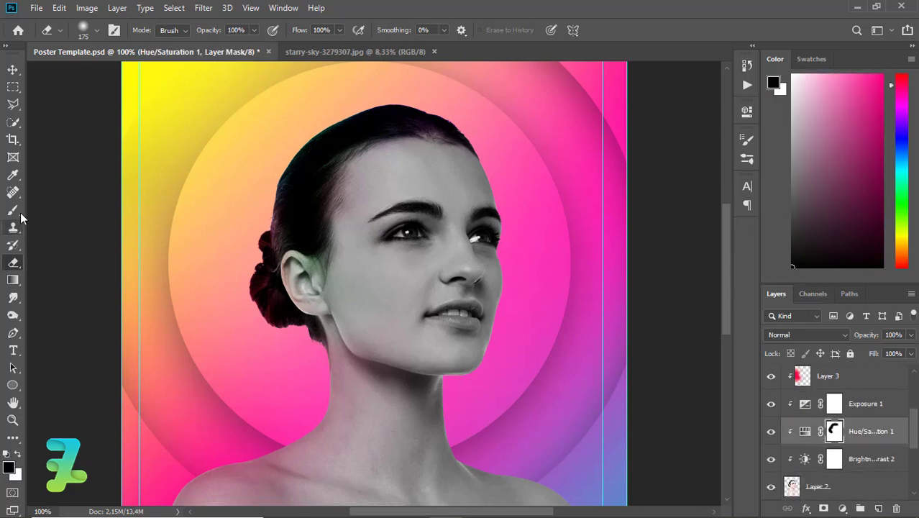
click(13, 210)
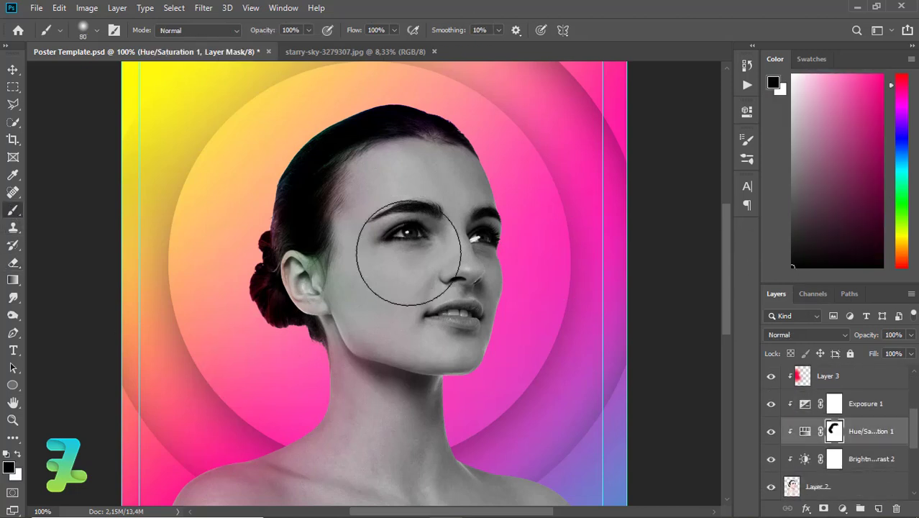
key(bracketleft)
key(bracketleft)
key(bracketleft)
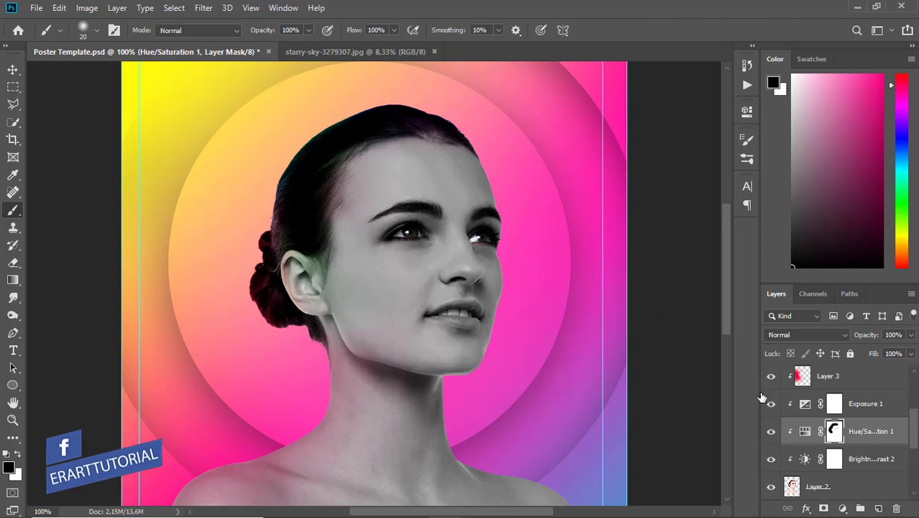
key(x)
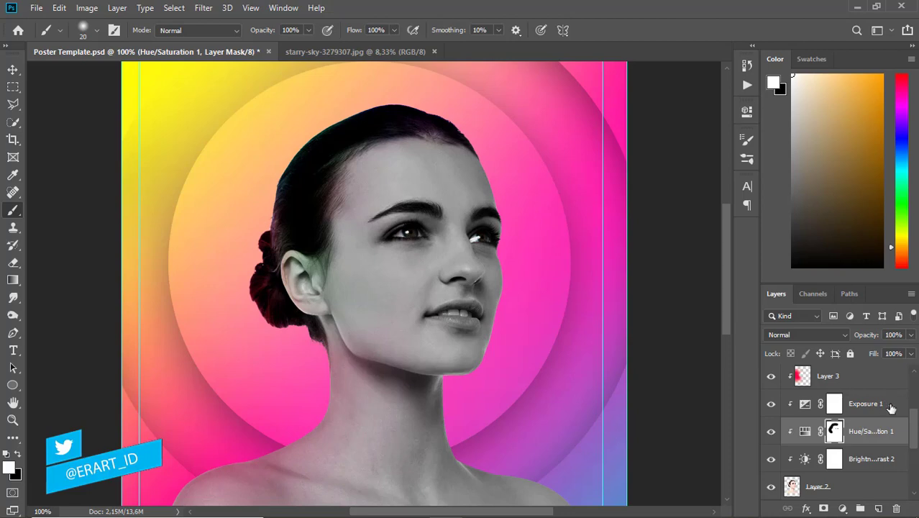
drag(914, 424, 915, 429)
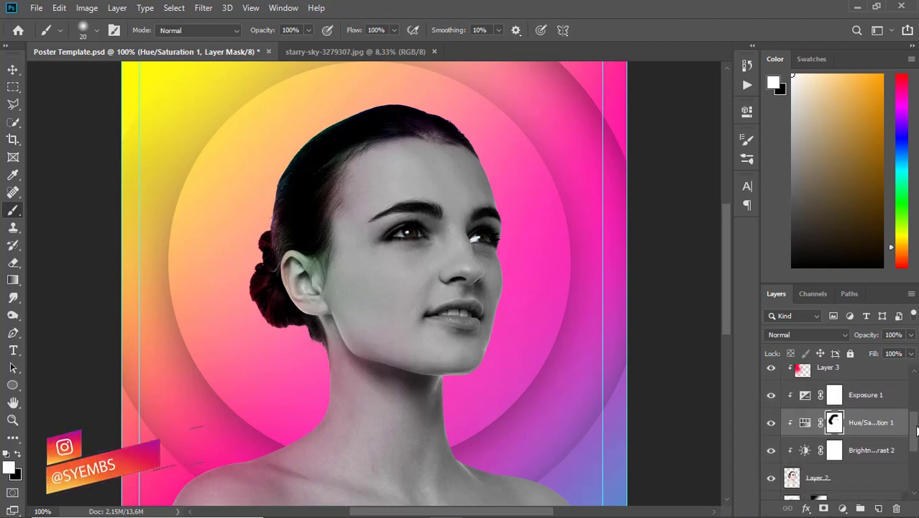
key(ctrl+plus)
drag(915, 429, 913, 381)
Add a new Layer 7 clipped to the portrait for the lip colour.
click(867, 410)
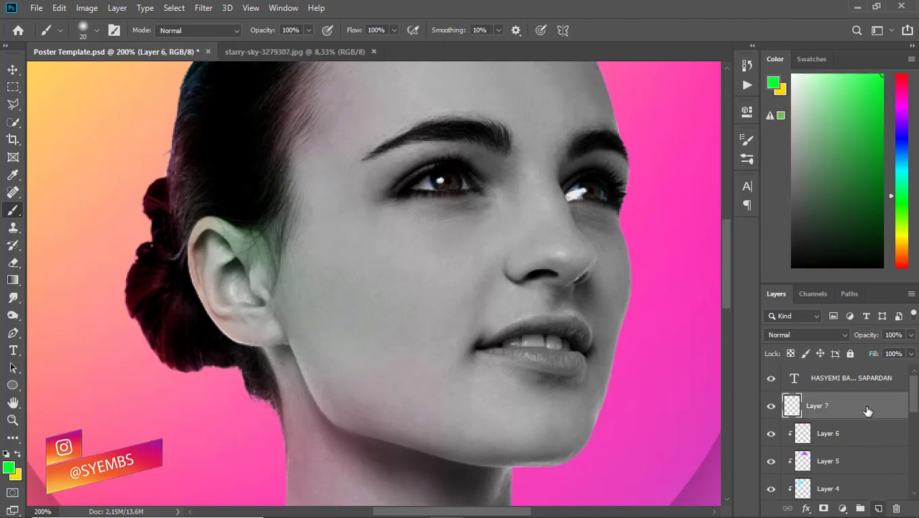
right_click(867, 410)
click(712, 260)
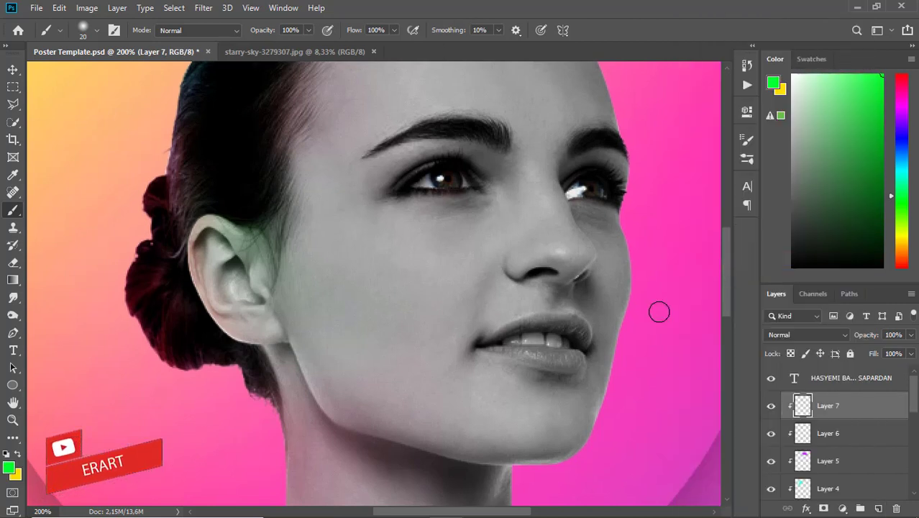
scroll(659, 311, down, 2)
drag(454, 515, 474, 515)
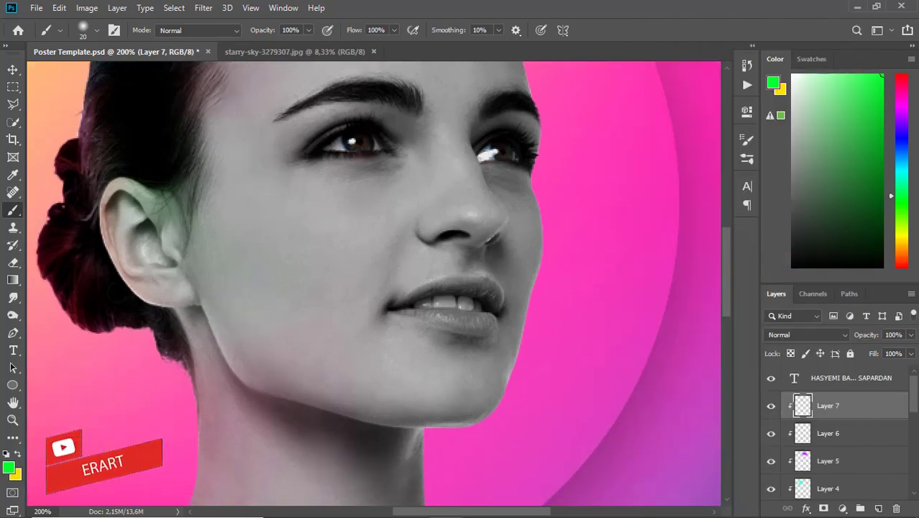
Trace the lower lip with the Pen and convert the path to an unfeathered selection.
click(16, 333)
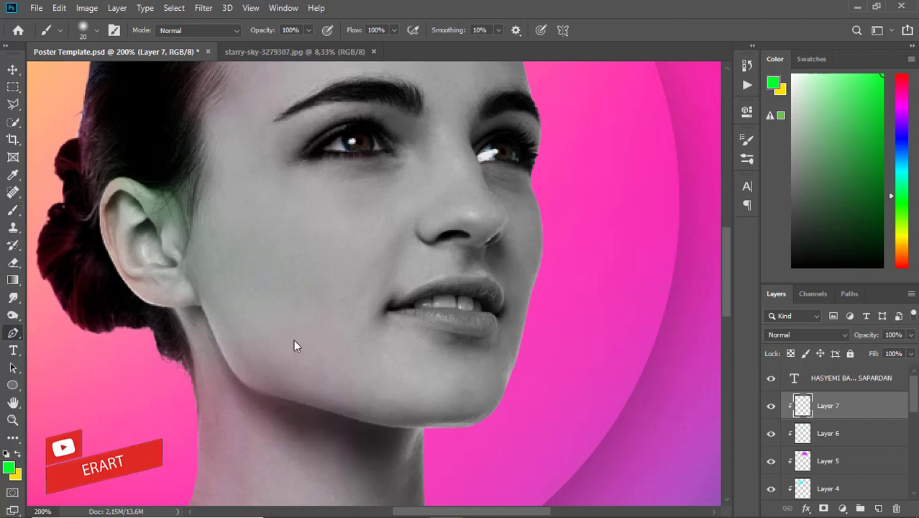
click(392, 311)
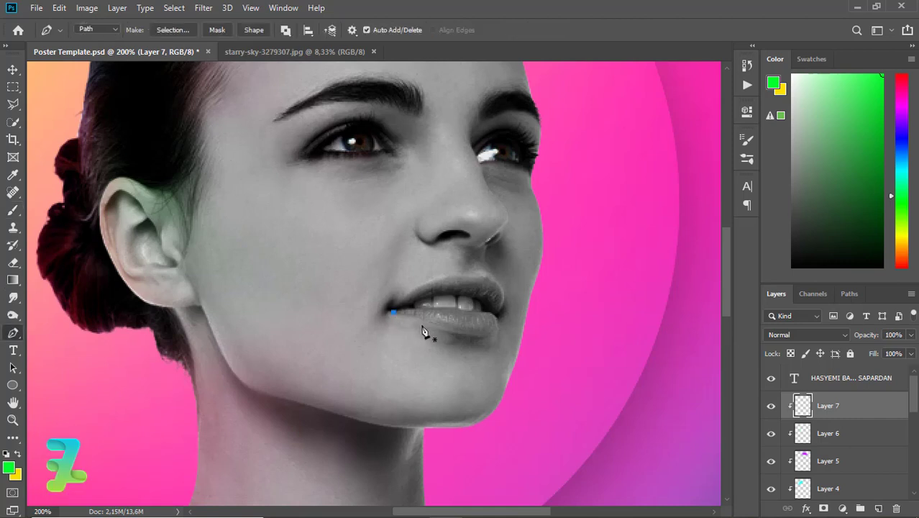
click(491, 333)
right_click(427, 321)
click(489, 67)
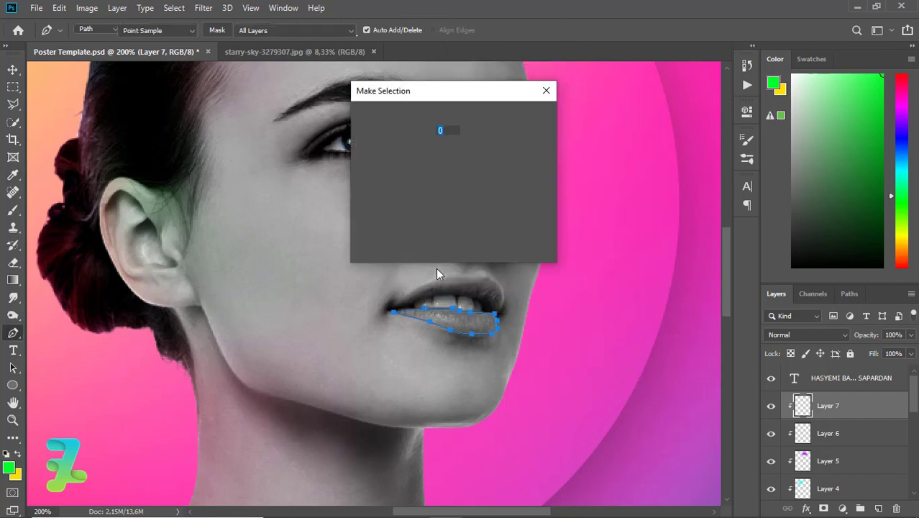
key(Return)
Fill the lip selection with the rainbow gradient in Hard Light, with a clipped Layer 8 above.
click(12, 282)
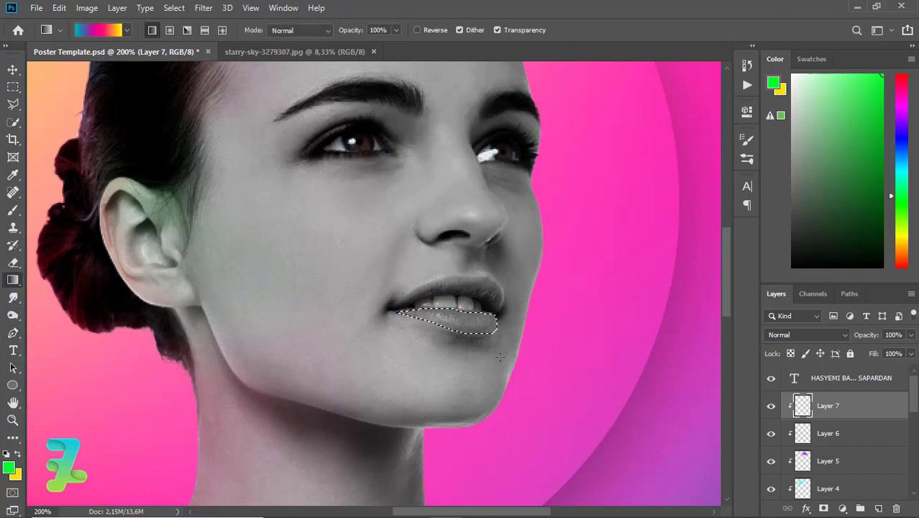
drag(498, 324, 397, 312)
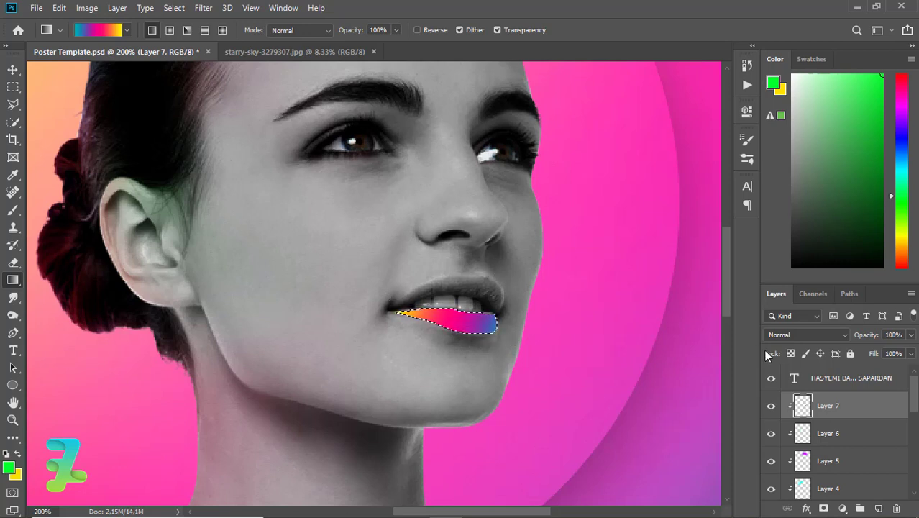
click(823, 338)
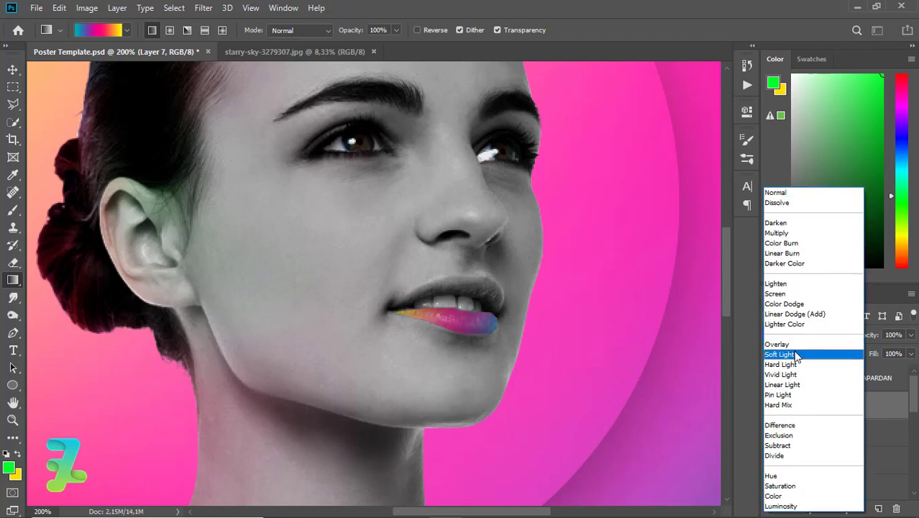
key(Escape)
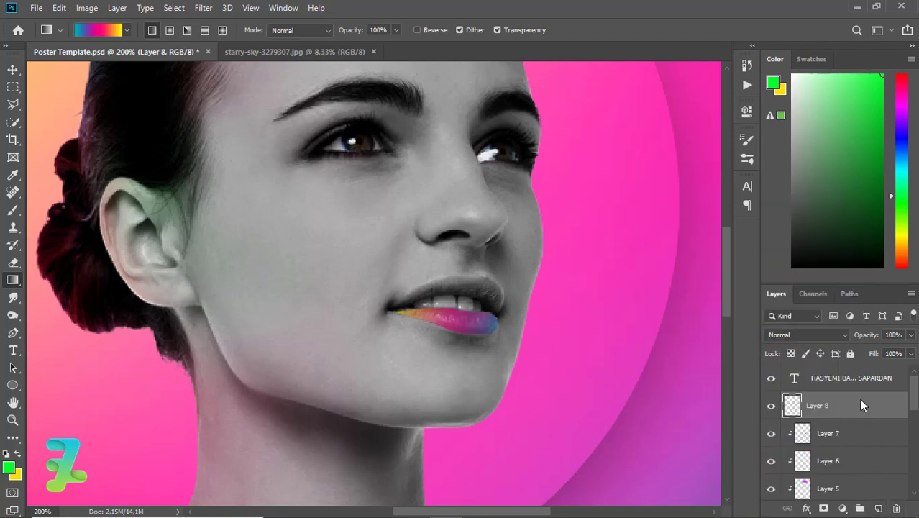
right_click(861, 407)
click(733, 259)
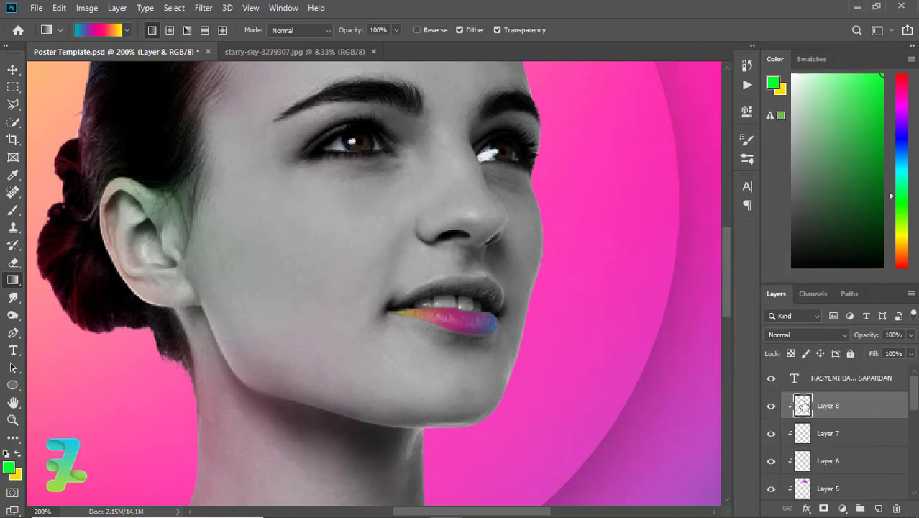
click(826, 433)
click(794, 337)
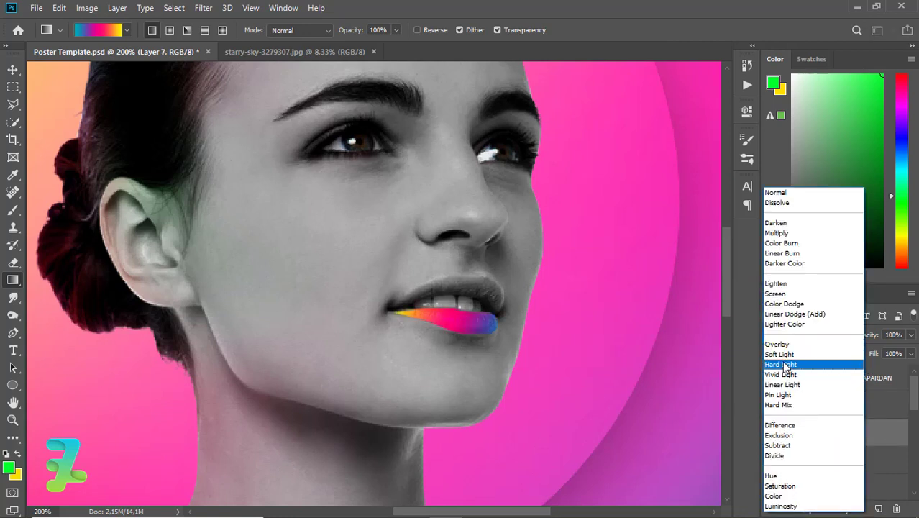
click(783, 365)
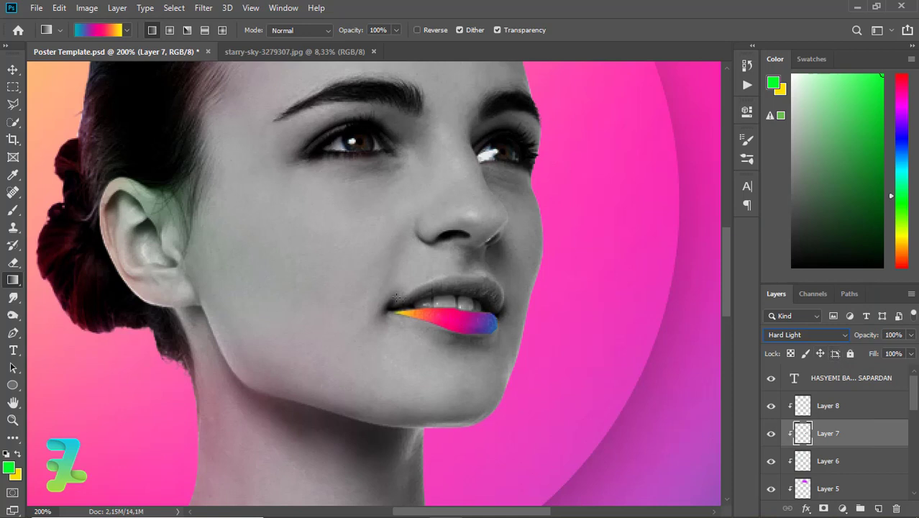
Trace the upper lip with a closed Pen path on Layer 8 and make it an unfeathered selection.
click(13, 332)
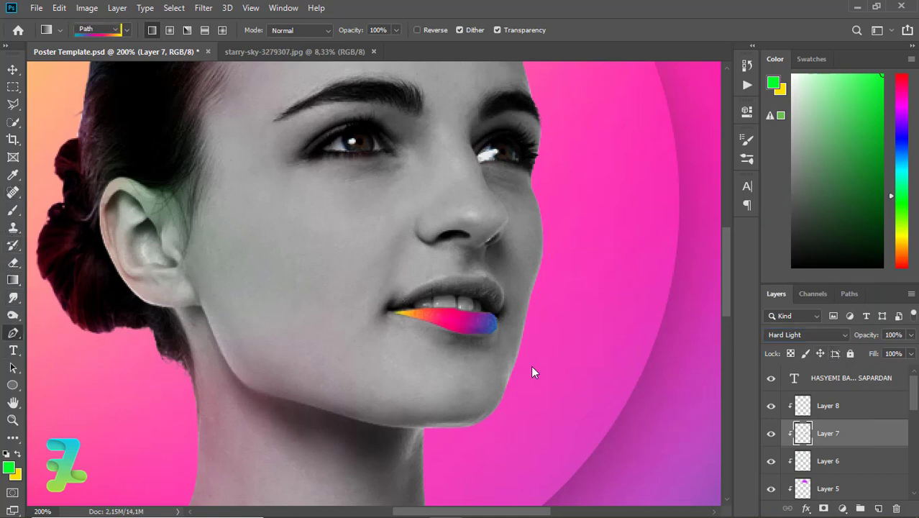
key(alt+bracketright)
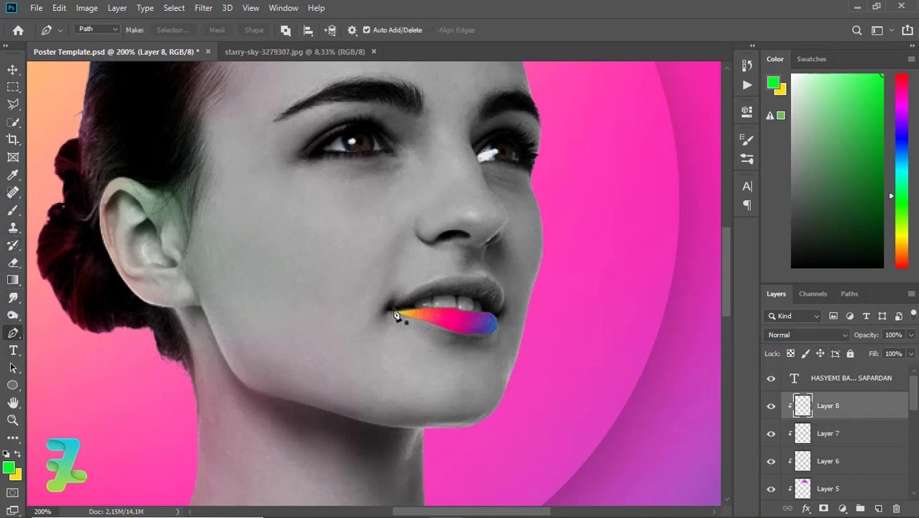
drag(393, 310, 412, 312)
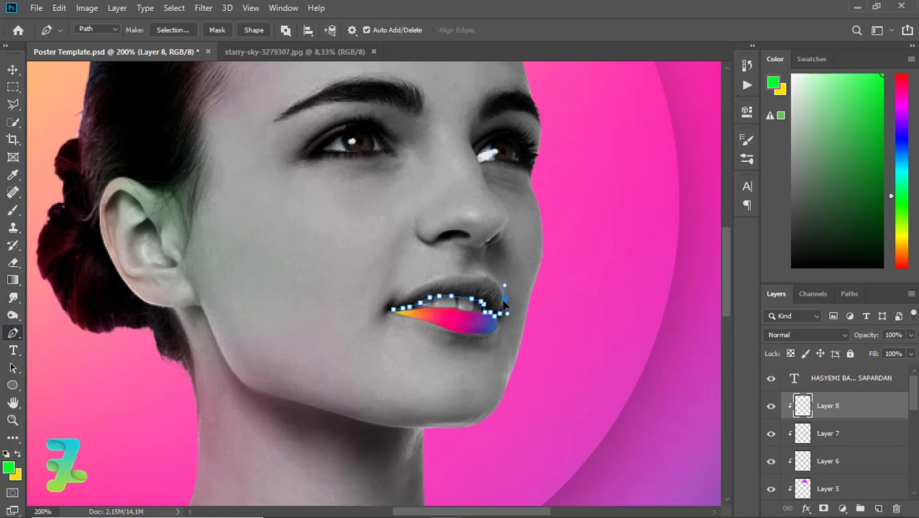
drag(504, 287, 503, 295)
click(394, 310)
right_click(396, 314)
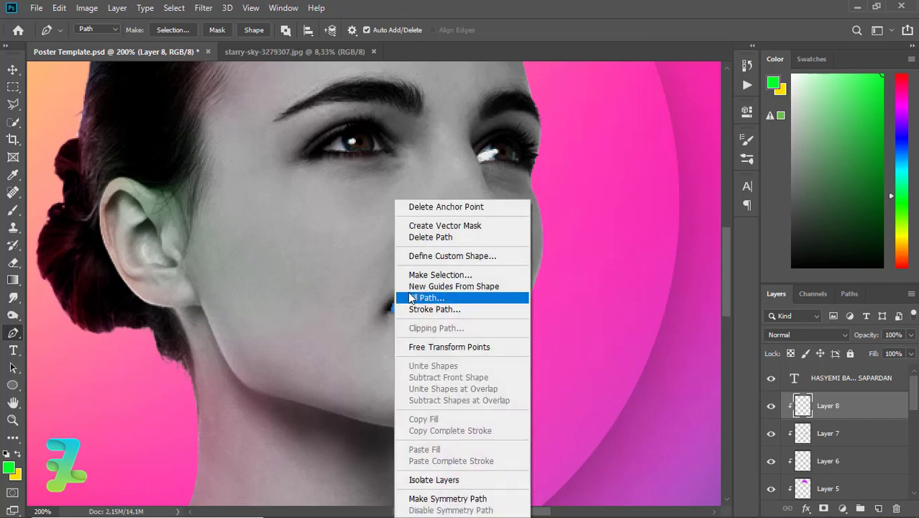
click(412, 275)
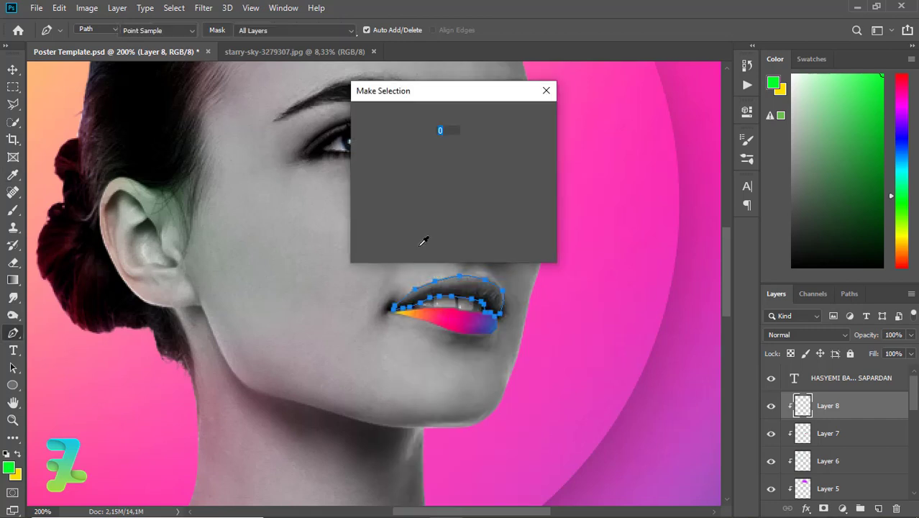
key(Return)
Fill the upper lip with a yellow-to-blue rainbow gradient, deselect, and blend Layer 8 as Hard Light.
click(12, 281)
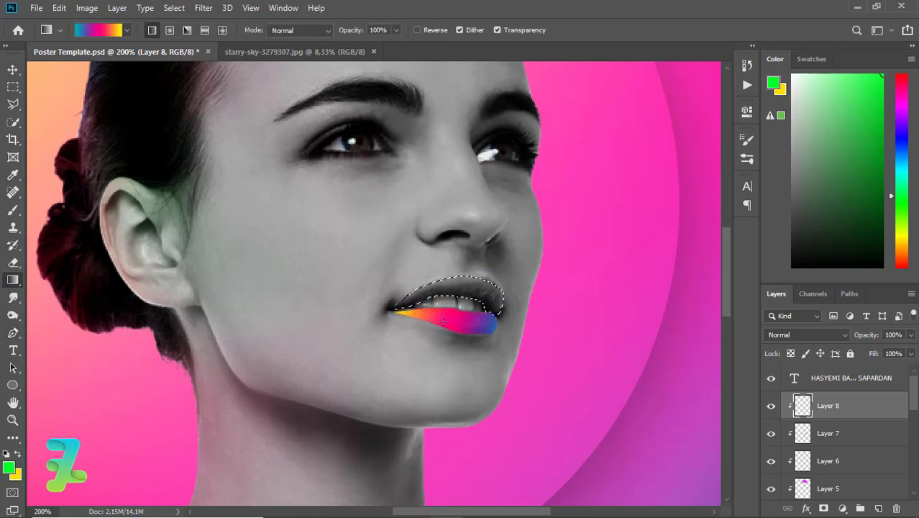
drag(489, 276, 402, 302)
mouse_move(518, 283)
mouse_down()
mouse_move(389, 295)
mouse_move(503, 291)
mouse_up()
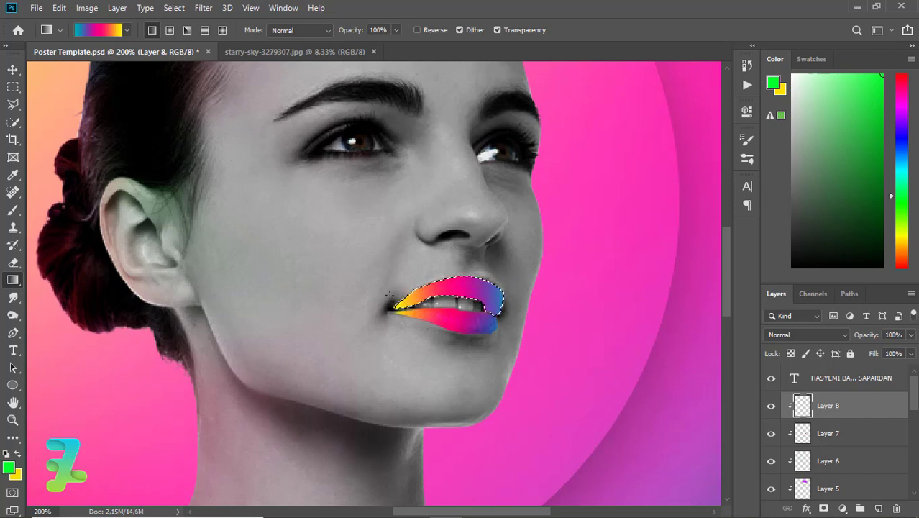
key(ctrl+d)
click(805, 334)
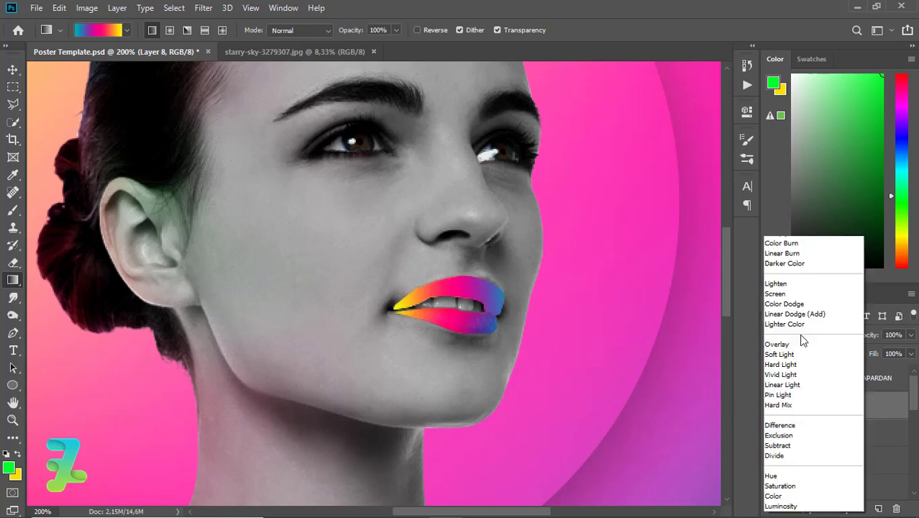
click(780, 364)
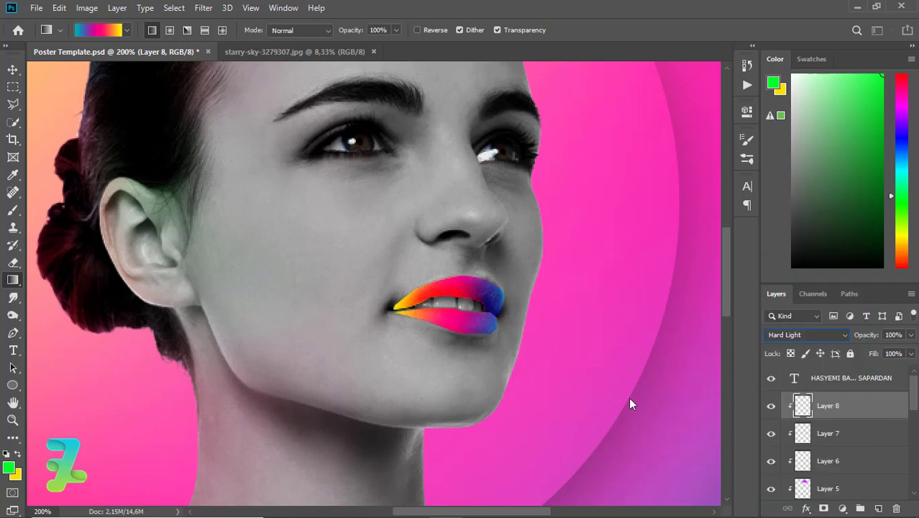
Pick the Eraser with a smaller brush and zoom in on the lips.
click(13, 262)
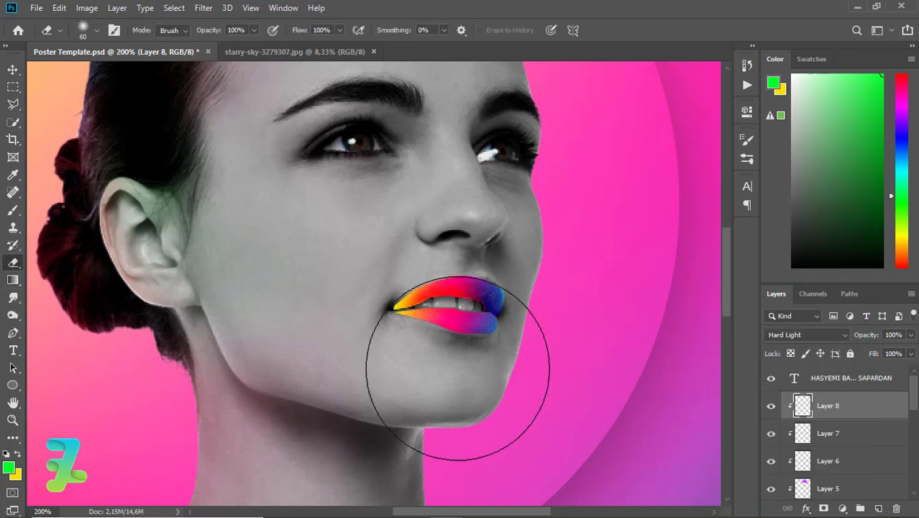
key(bracketleft)
key(bracketleft)
key(bracketleft)
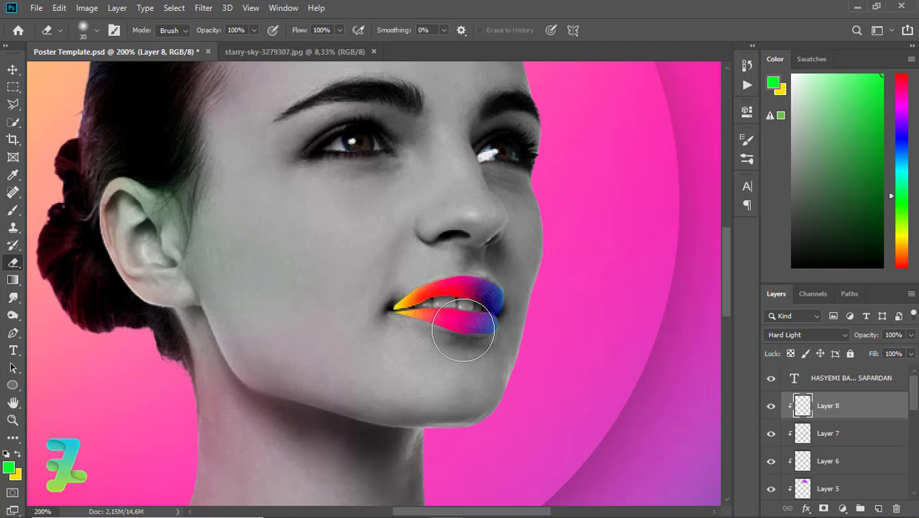
key(bracketleft)
key(bracketleft)
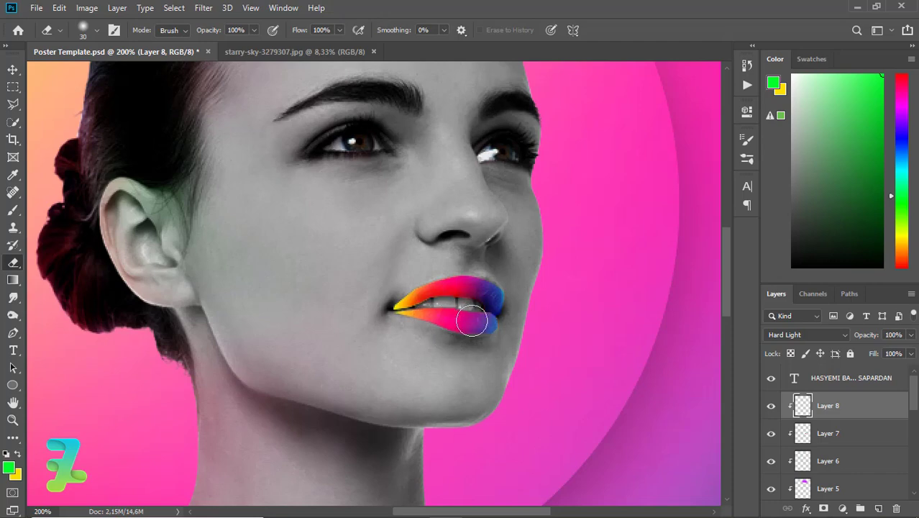
key(ctrl+minus)
key(ctrl+minus)
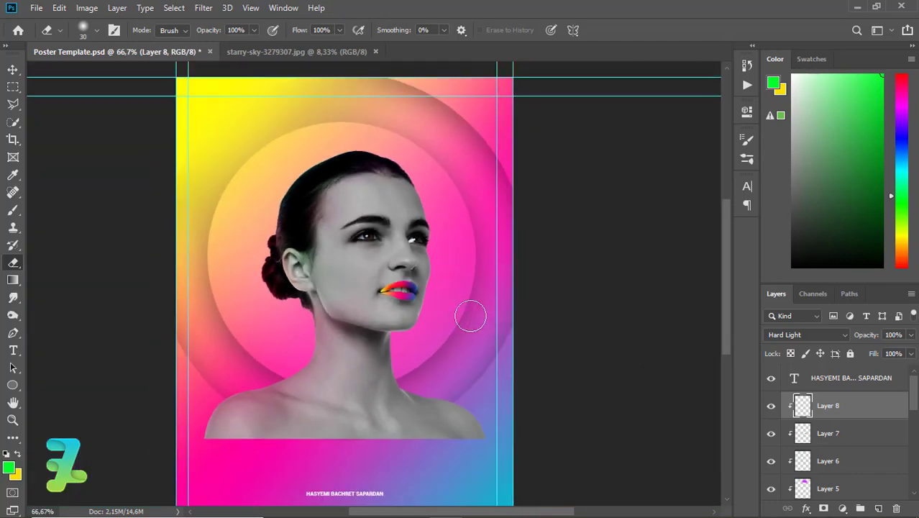
key(ctrl+plus)
key(ctrl+plus)
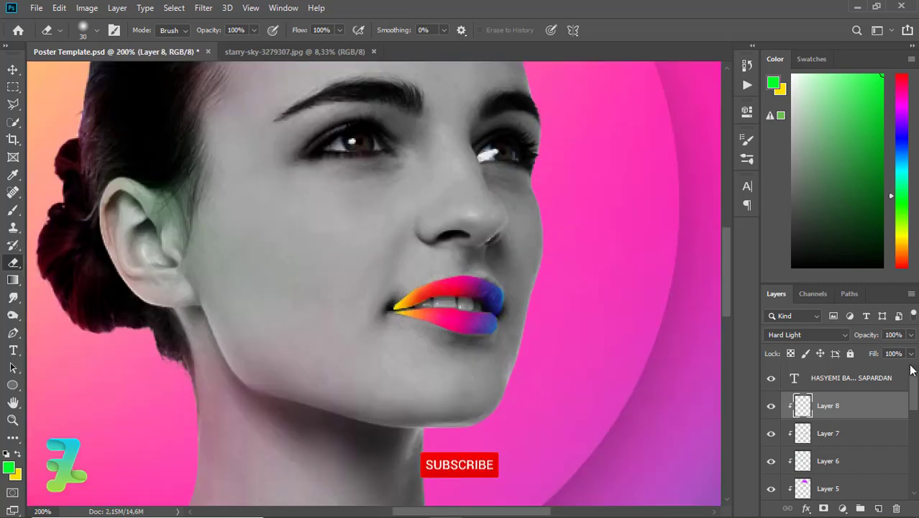
Lower Layer 8's fill to about 37% and Layer 7's fill to 51%.
mouse_move(912, 354)
mouse_down()
mouse_move(869, 369)
mouse_move(880, 367)
mouse_up()
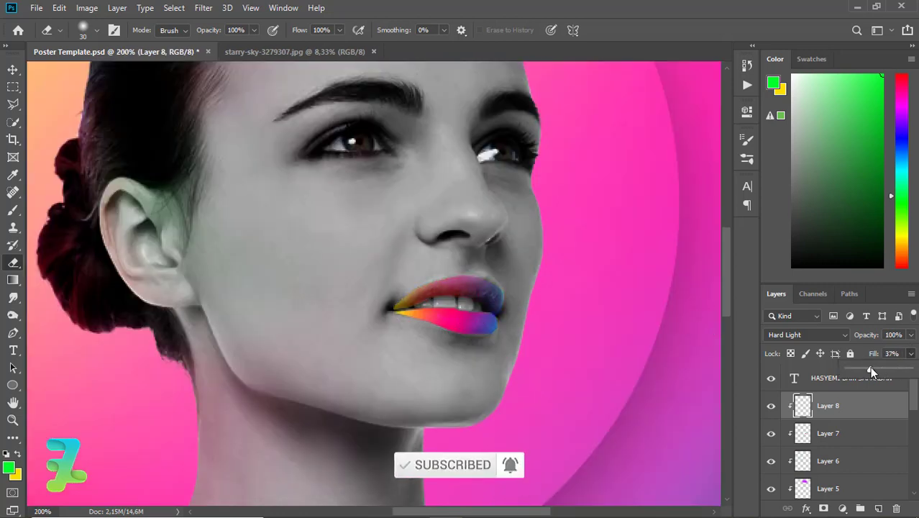
click(845, 430)
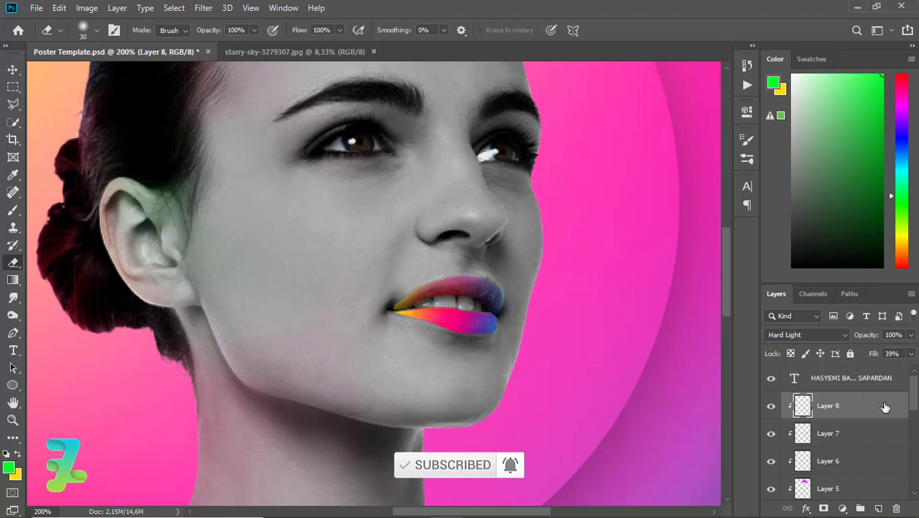
click(911, 354)
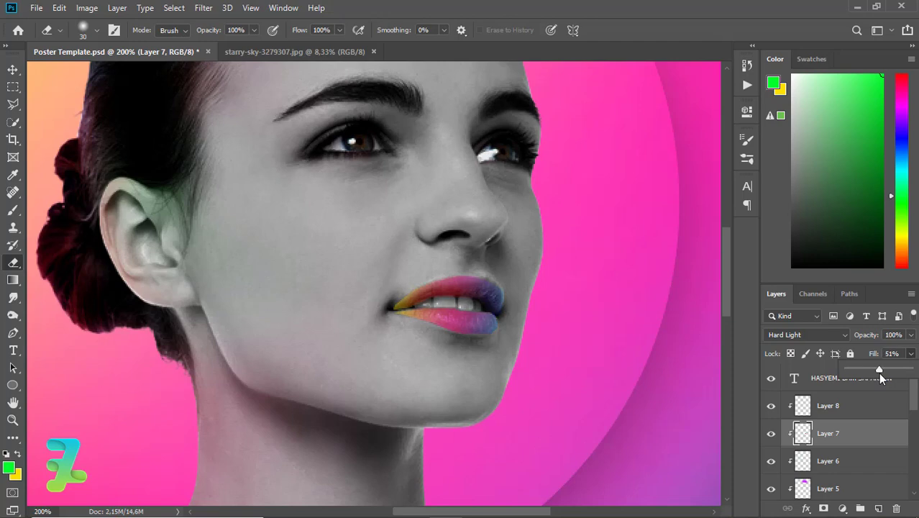
key(ctrl+minus)
key(ctrl+minus)
key(ctrl+minus)
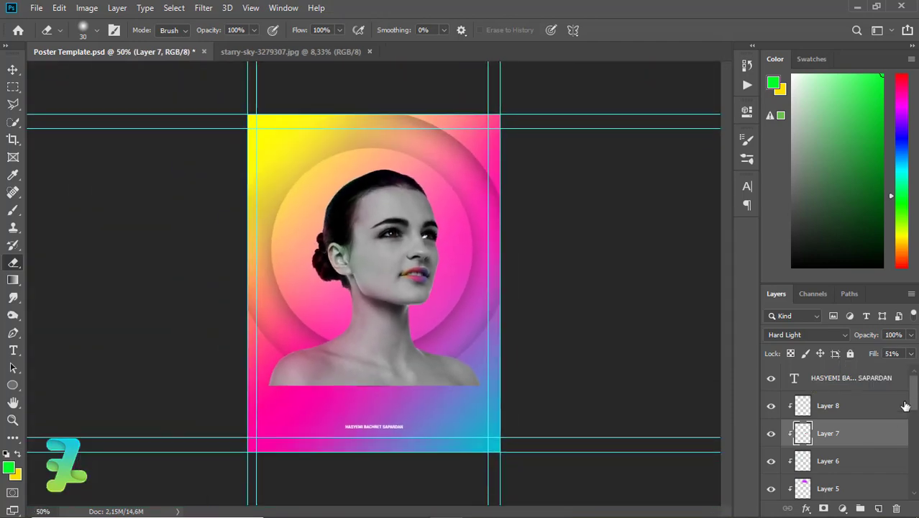
On portrait Layer 2, trace the shoulders with a Pen path and make it a selection.
scroll(819, 445, down, 5)
scroll(810, 460, down, 1)
click(815, 460)
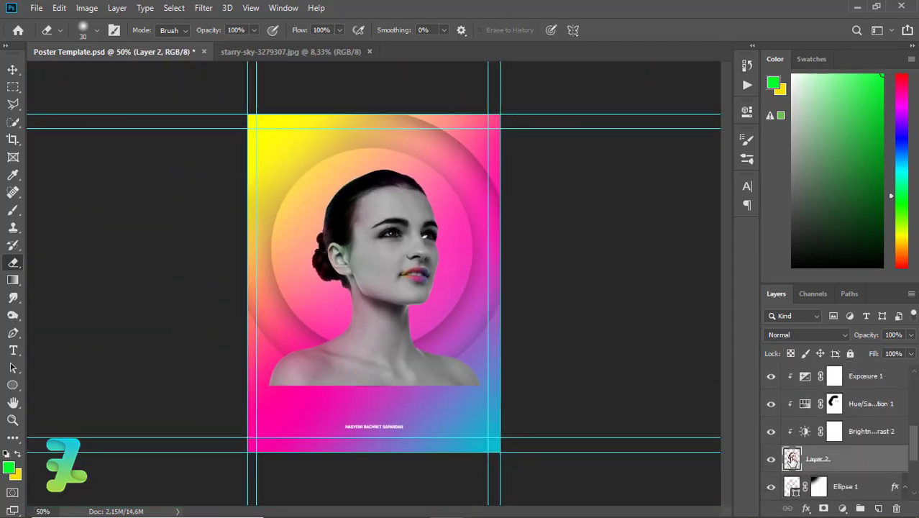
click(14, 334)
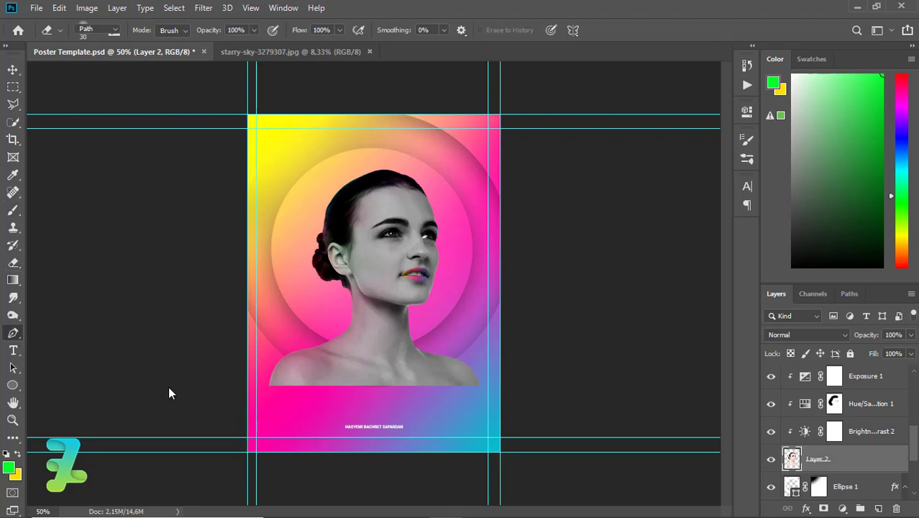
key(ctrl+plus)
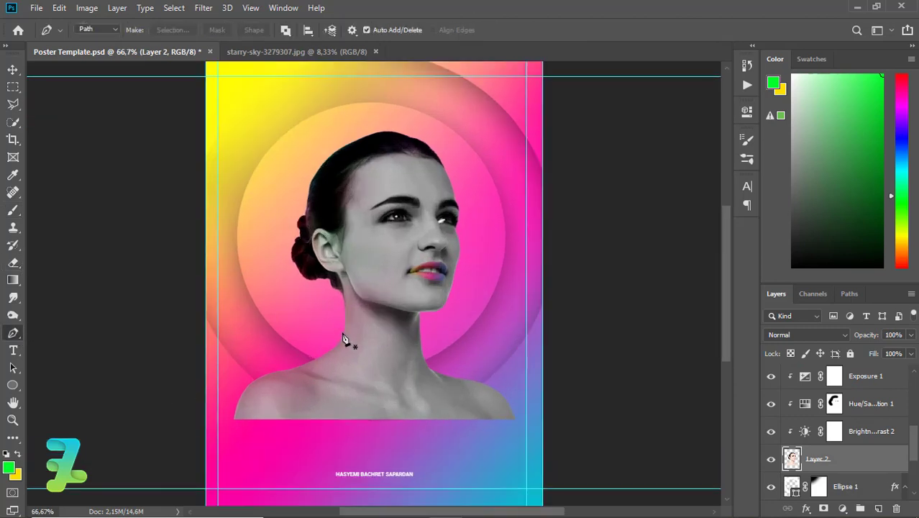
click(343, 333)
drag(436, 326, 442, 323)
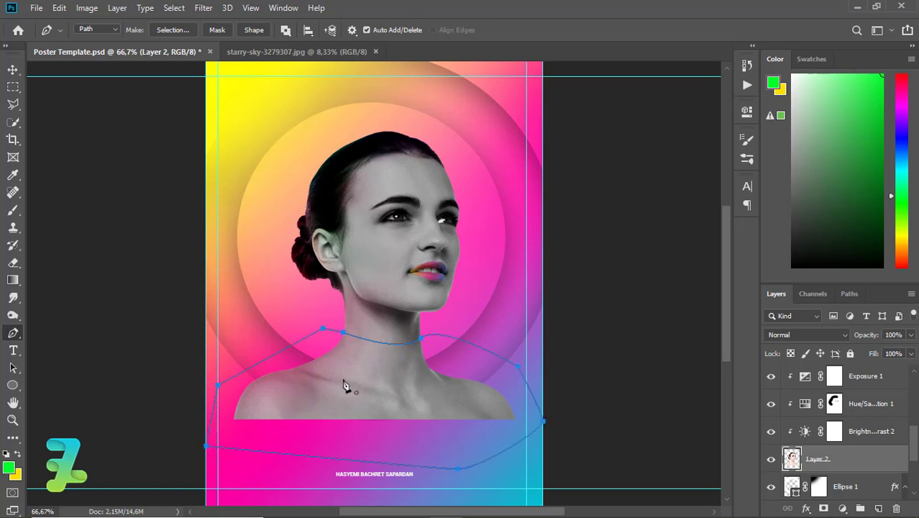
right_click(344, 386)
click(446, 136)
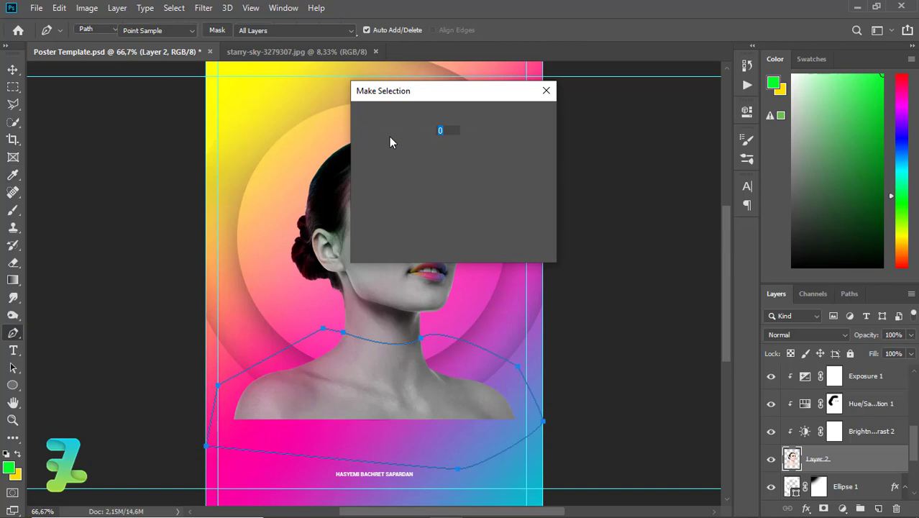
key(Return)
Move the selected shoulders down below the neck and deselect.
click(13, 69)
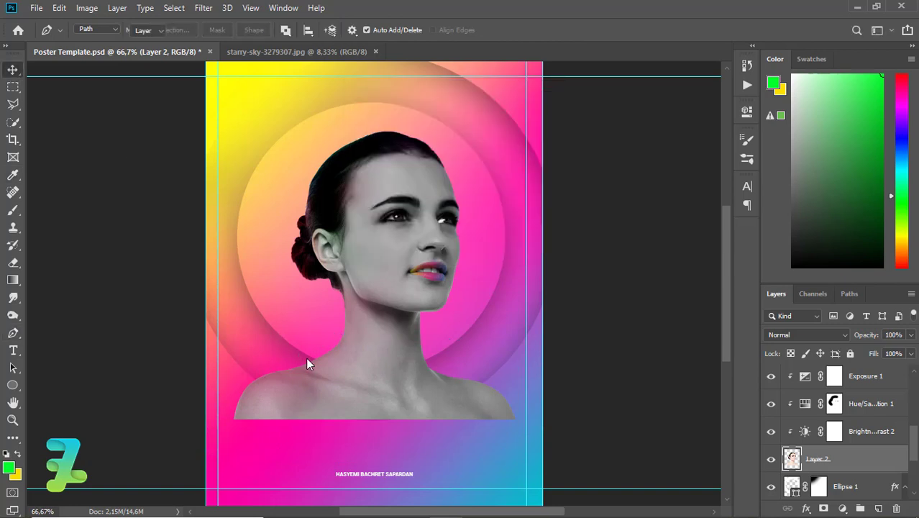
key(ctrl)
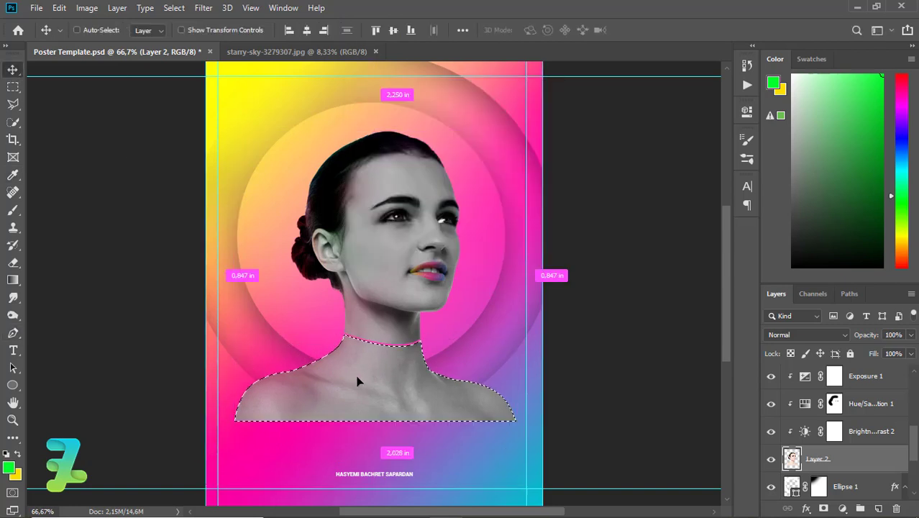
drag(358, 381, 355, 390)
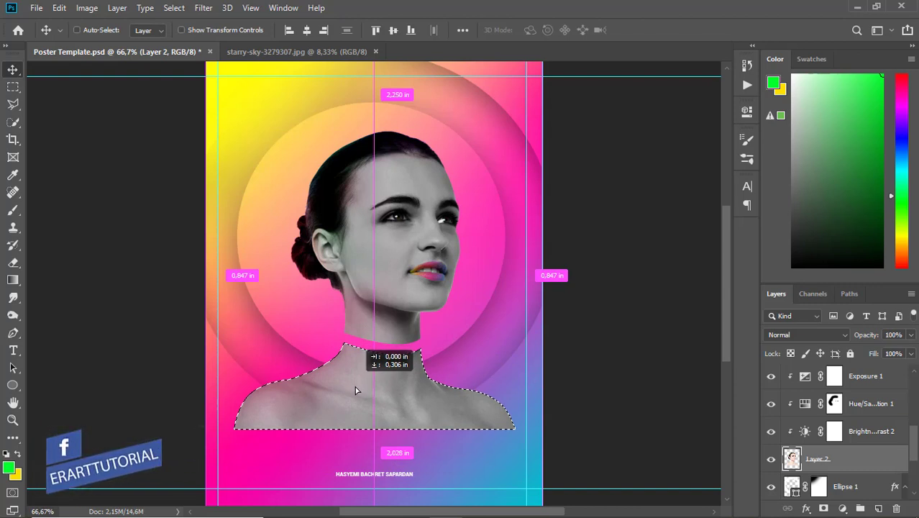
key(shift+Down)
key(shift+Down)
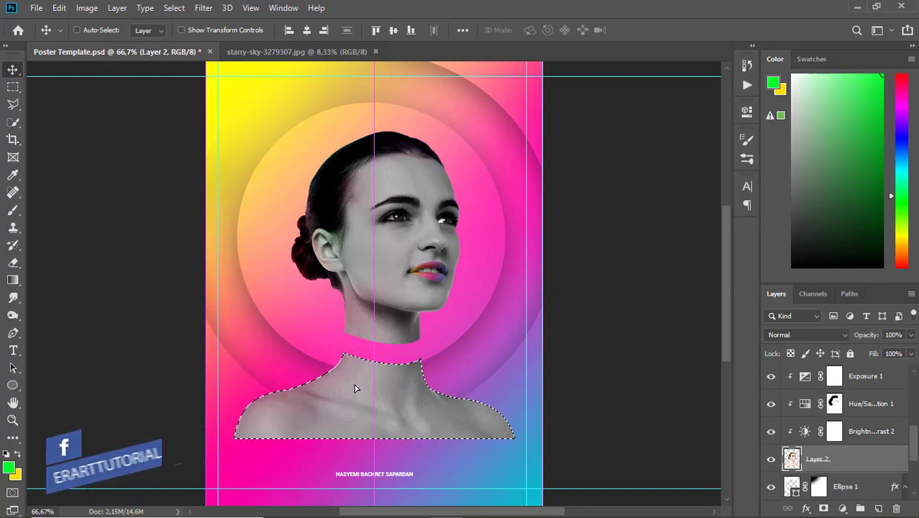
key(ctrl+d)
key(shift+alt+m)
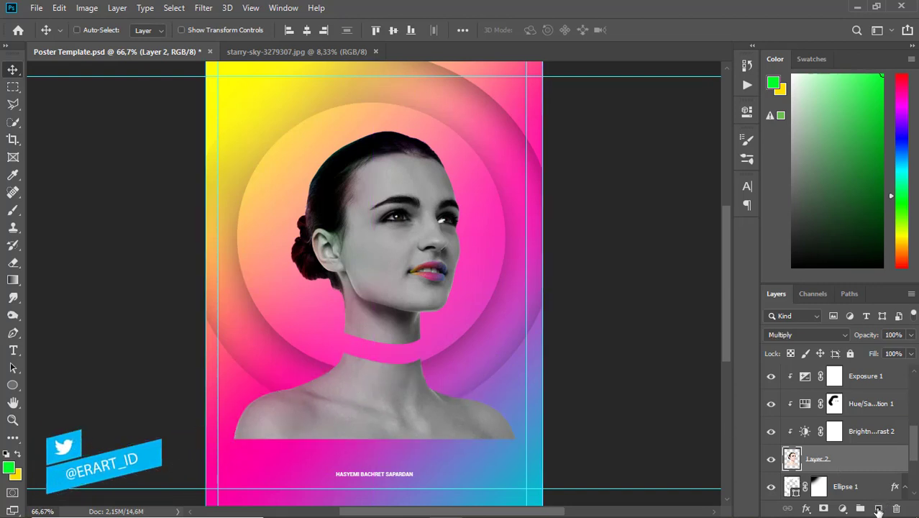
Add a new empty Layer 9 below the portrait and zoom to 200% on the neck gap.
ctrl+click(877, 509)
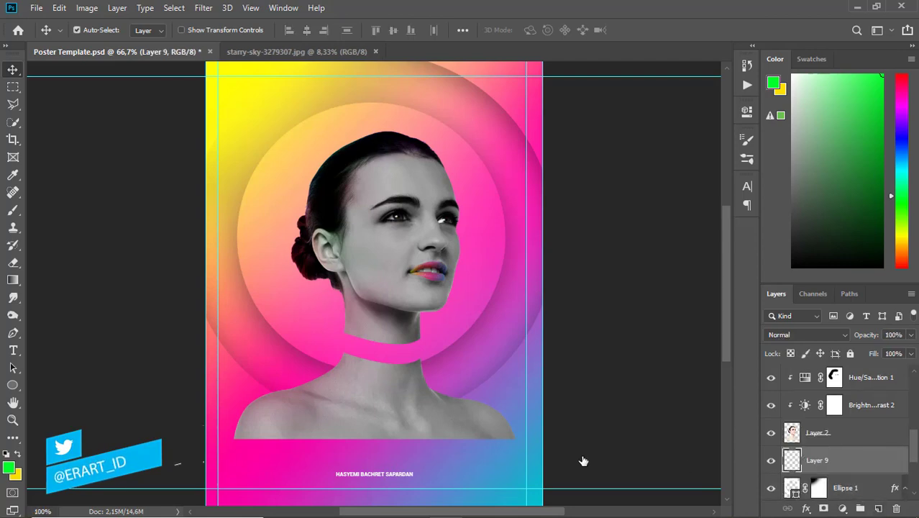
key(ctrl+plus)
key(ctrl+plus)
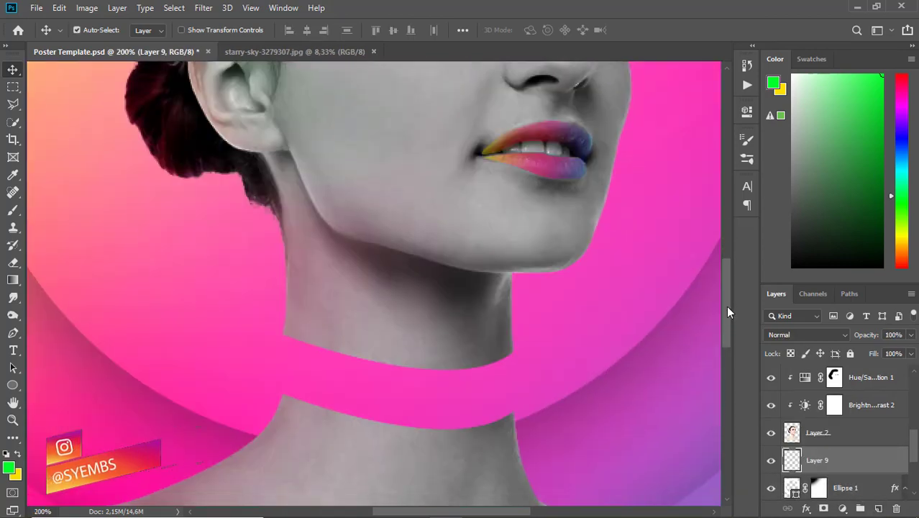
drag(724, 286, 726, 320)
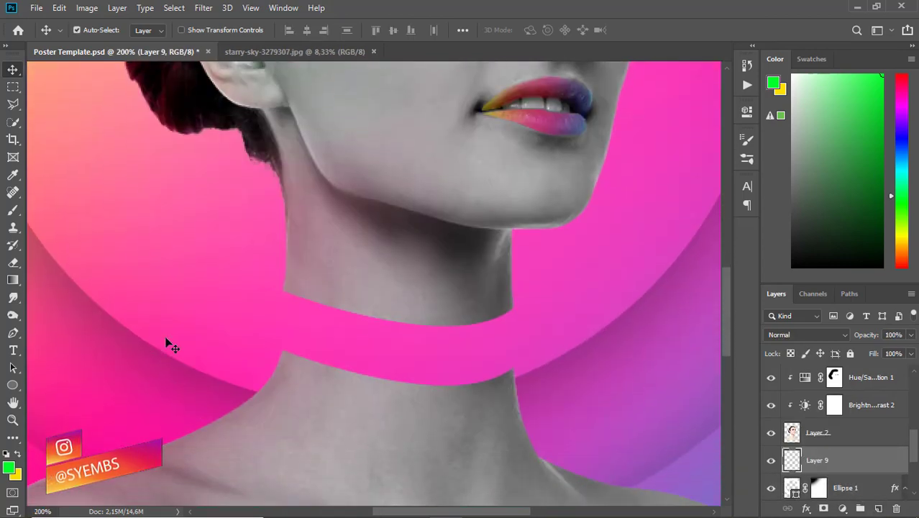
Trace a closed Pen path around the pink neck gap.
click(13, 333)
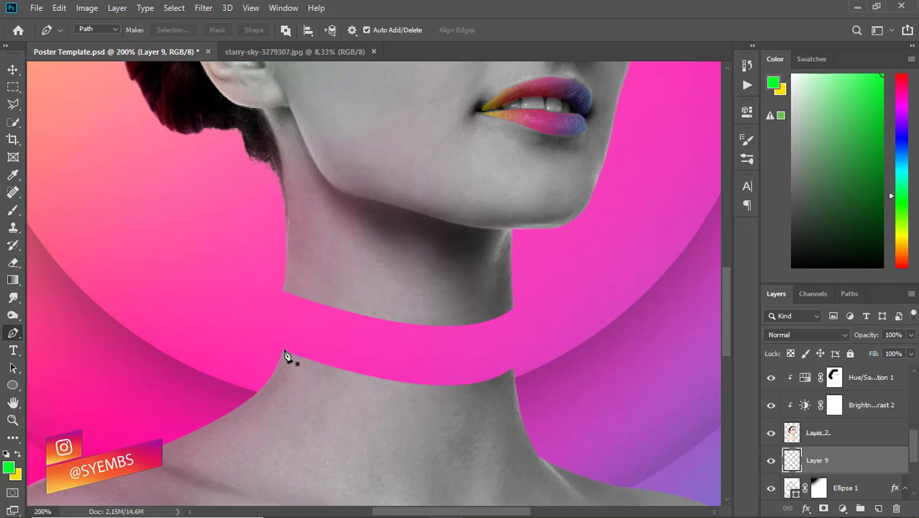
mouse_move(512, 367)
mouse_down()
mouse_move(577, 440)
mouse_move(624, 440)
mouse_up()
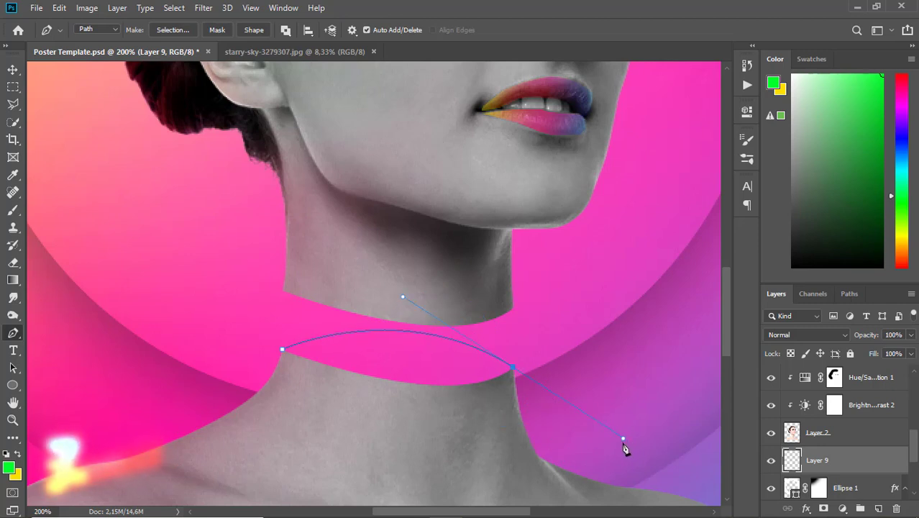
mouse_move(623, 438)
mouse_down()
mouse_move(584, 456)
mouse_move(513, 358)
mouse_move(444, 370)
mouse_up()
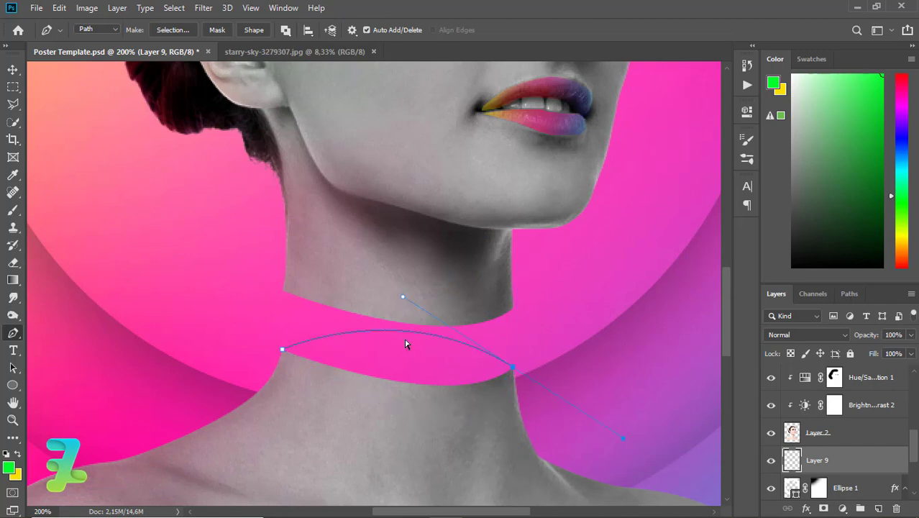
key(ctrl+z)
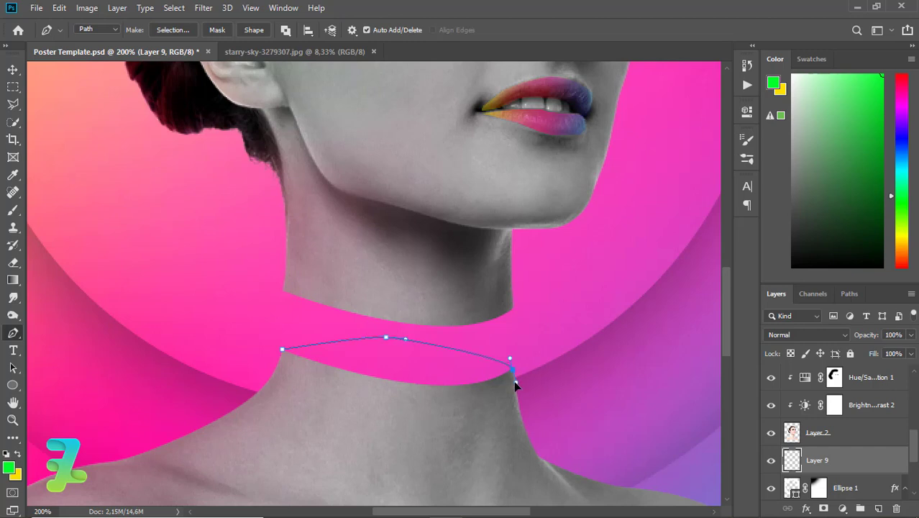
click(490, 411)
click(358, 412)
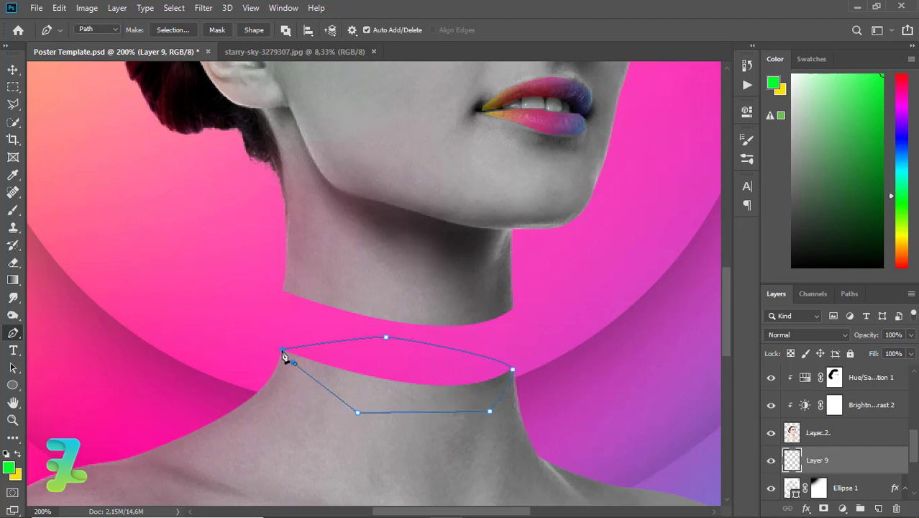
Convert the neck-gap path into a selection.
right_click(360, 371)
click(399, 117)
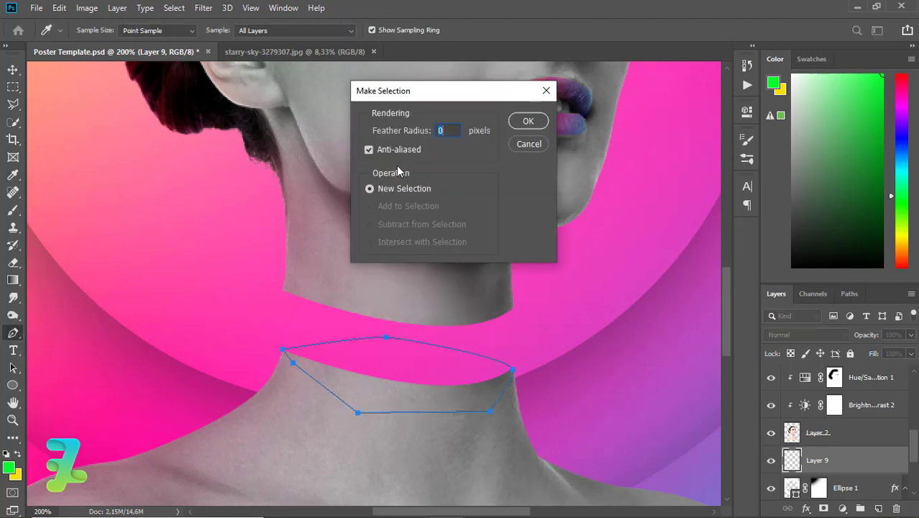
key(Return)
Fill the neck gap with the Black, White gradient from white to dark grey, then deselect.
click(12, 280)
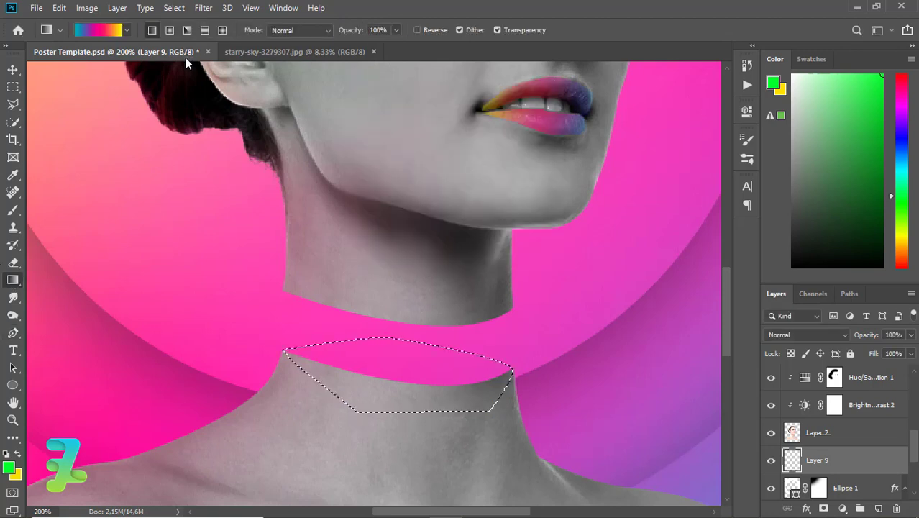
click(105, 29)
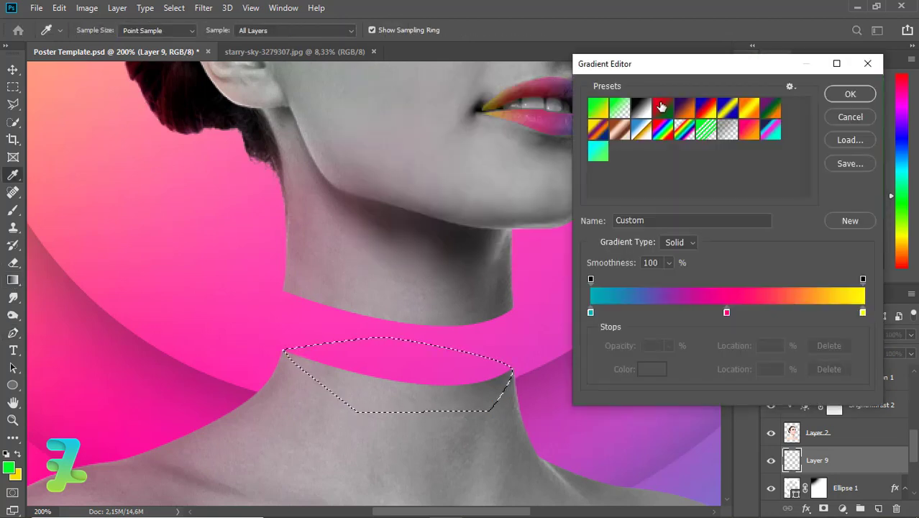
click(640, 108)
click(850, 93)
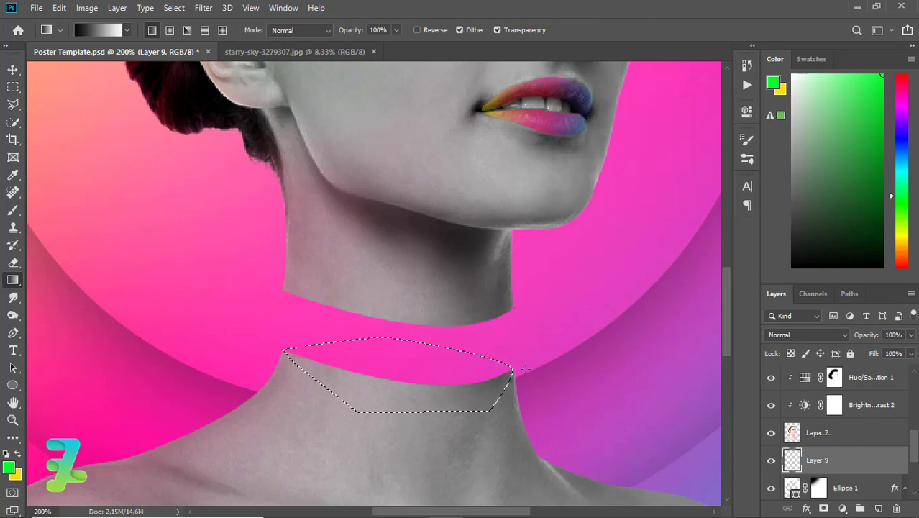
mouse_move(320, 360)
mouse_down()
mouse_move(531, 371)
mouse_move(253, 365)
mouse_up()
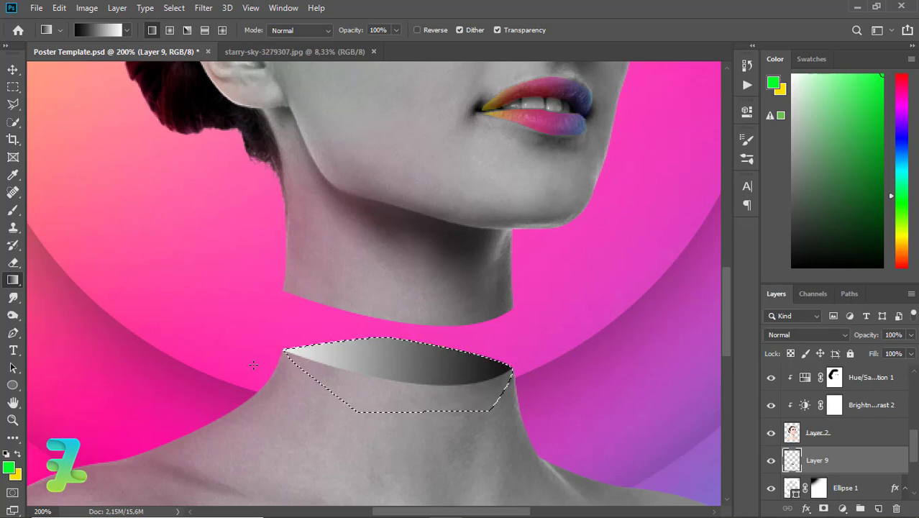
key(ctrl+d)
key(ctrl+minus)
key(ctrl+minus)
key(ctrl+minus)
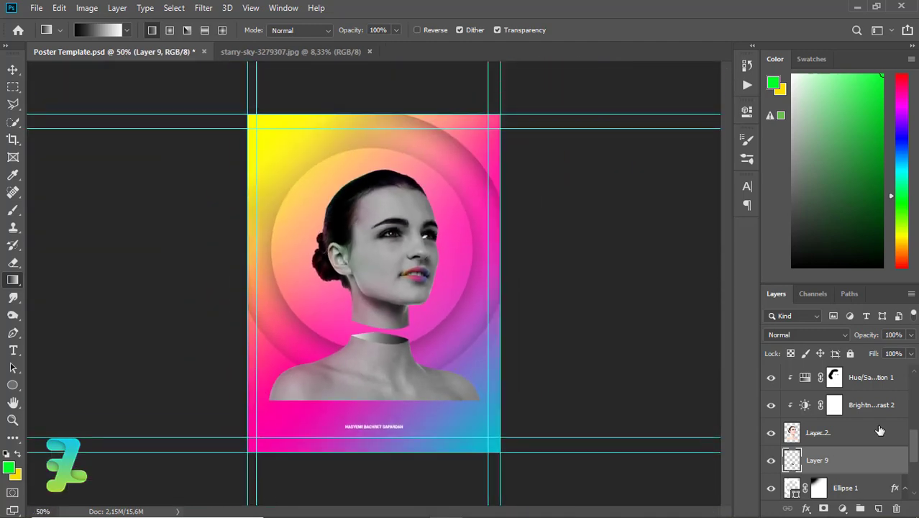
Select Layer 8 and float the starry-sky document in its own window.
drag(915, 447, 915, 392)
click(803, 406)
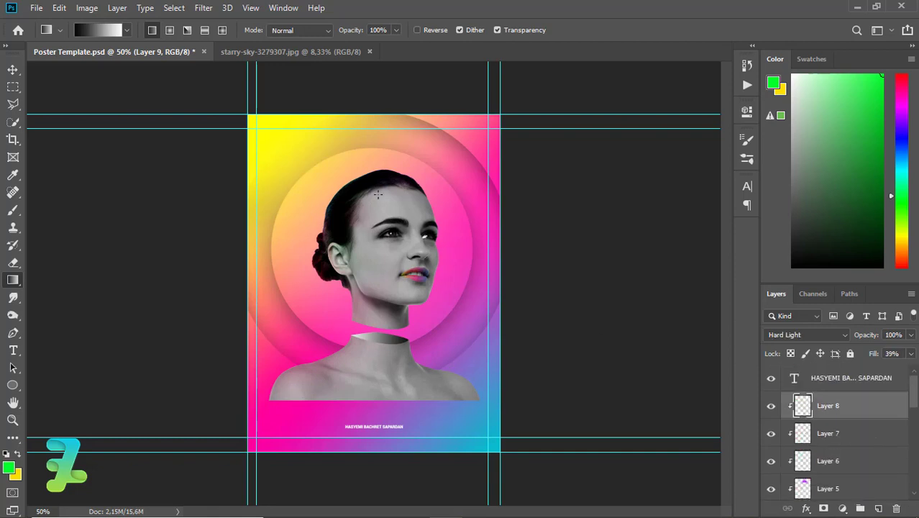
click(252, 49)
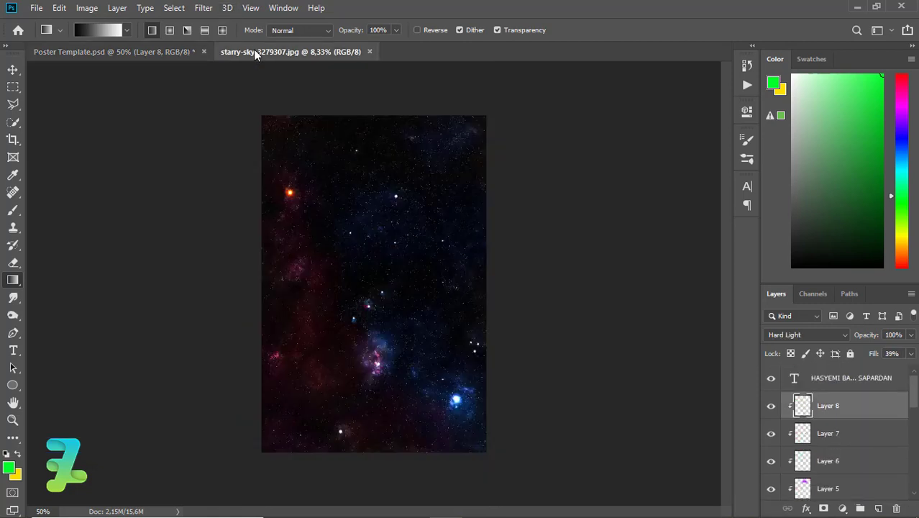
right_click(253, 50)
click(277, 99)
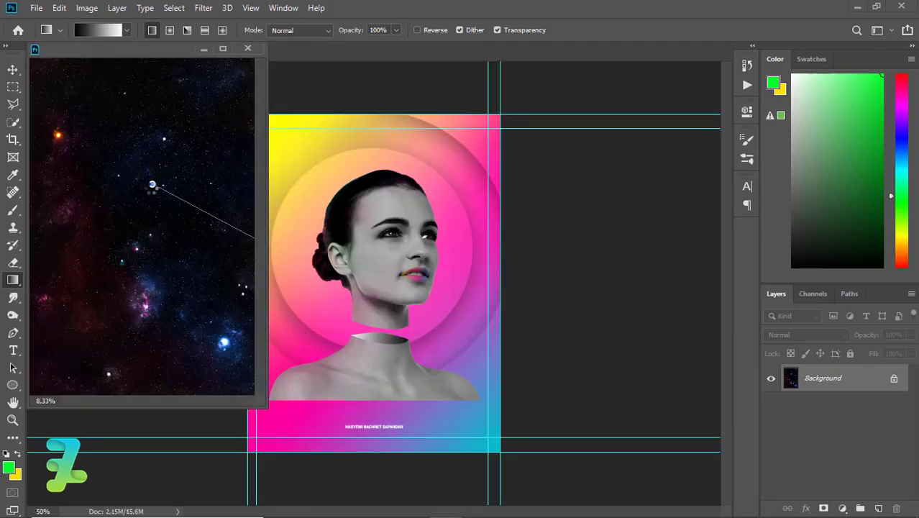
drag(253, 237, 253, 237)
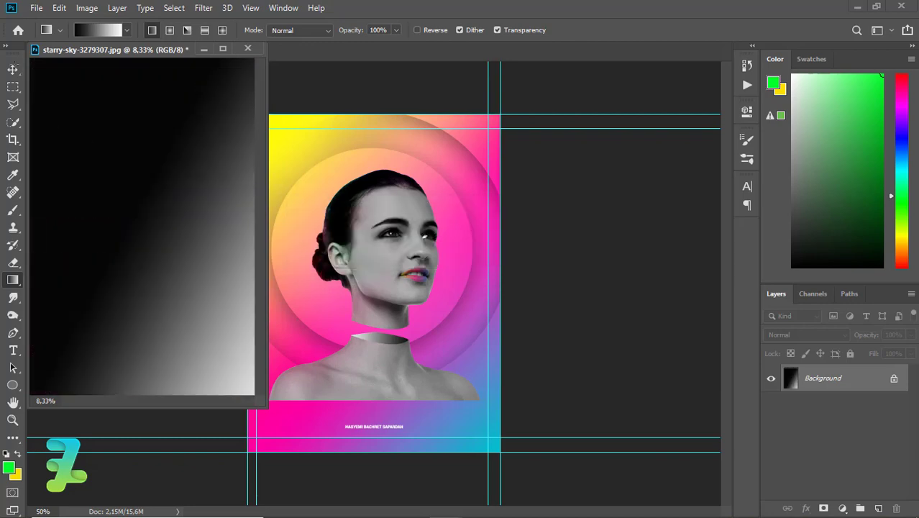
Copy the starry sky into the poster as Layer 10, close its window, and clip it to the portrait.
click(12, 70)
key(ctrl+z)
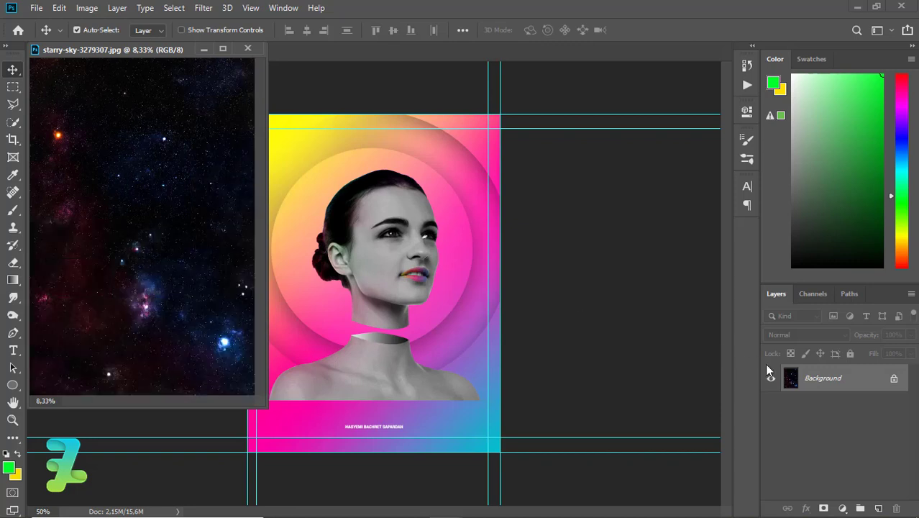
drag(793, 377, 443, 256)
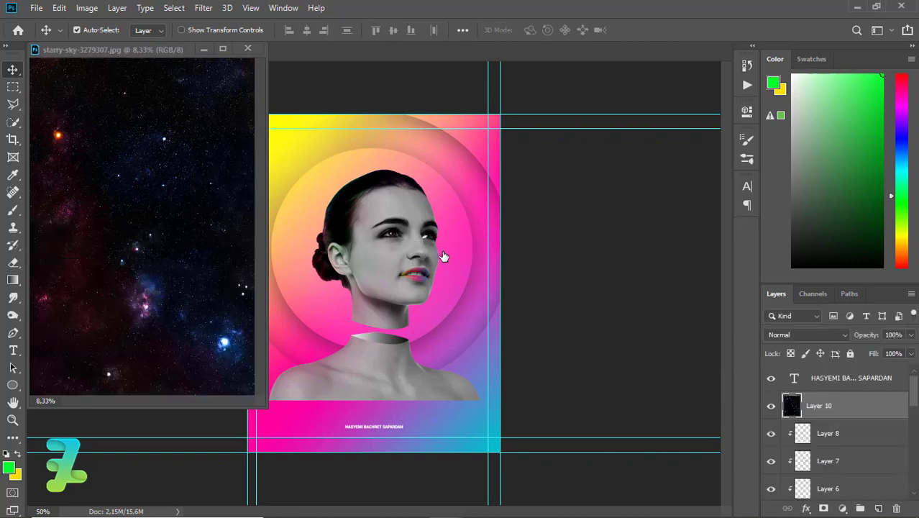
key(ctrl+w)
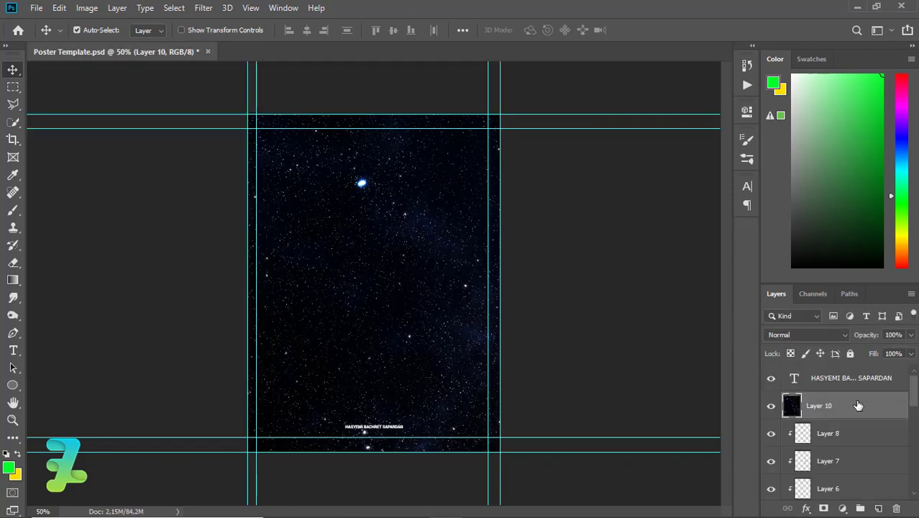
right_click(857, 406)
click(708, 259)
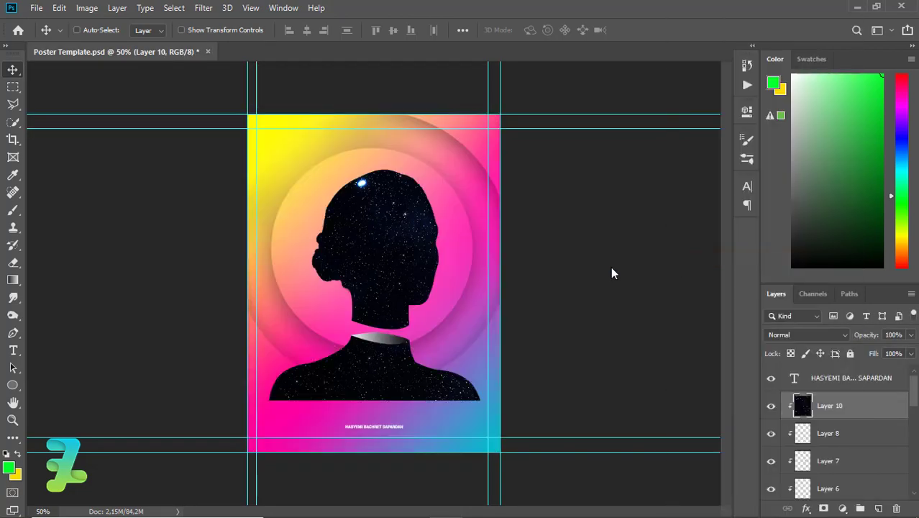
Scale starry-sky Layer 10 to about 16.55% and position its nebula across the shoulders.
key(ctrl+minus)
key(ctrl+t)
key(ctrl+minus)
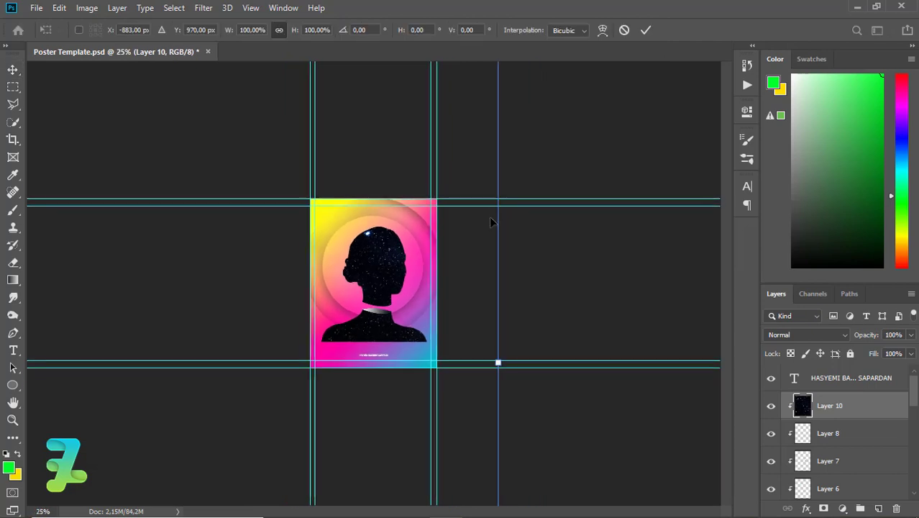
key(ctrl+minus)
key(ctrl+minus)
key(ctrl+minus)
drag(189, 140, 305, 268)
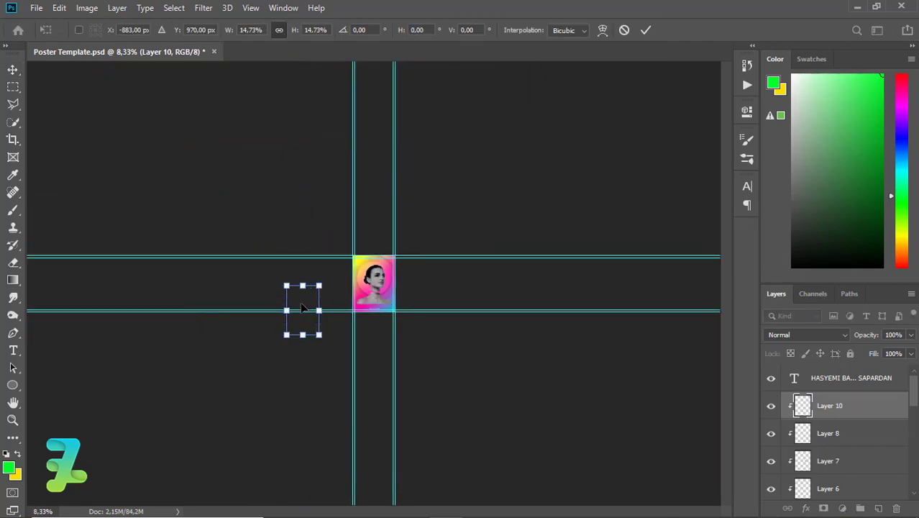
drag(301, 300, 374, 277)
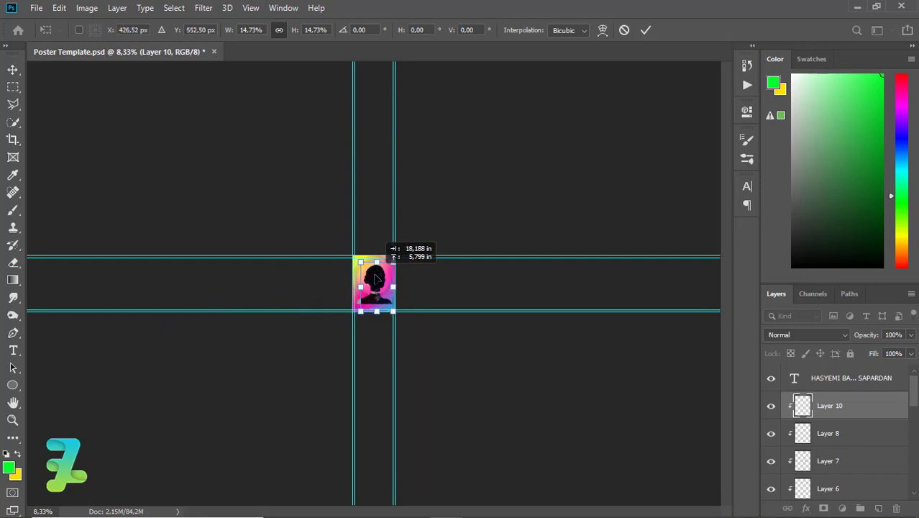
key(ctrl+plus)
key(ctrl+plus)
key(ctrl+plus)
key(ctrl+plus)
key(ctrl+plus)
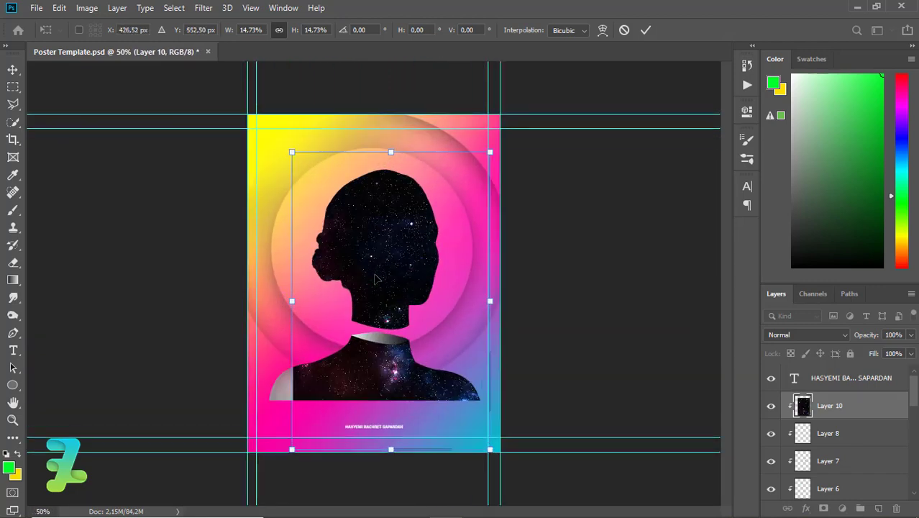
drag(292, 152, 285, 141)
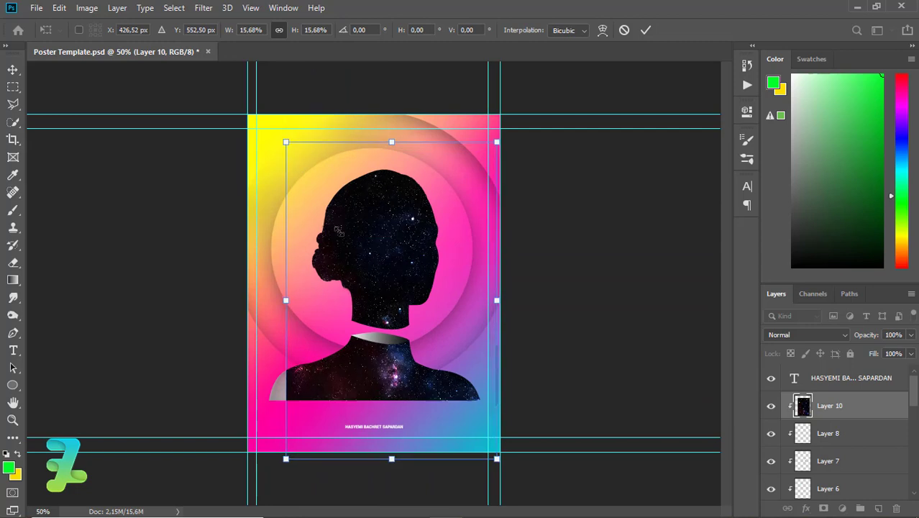
drag(396, 377, 386, 377)
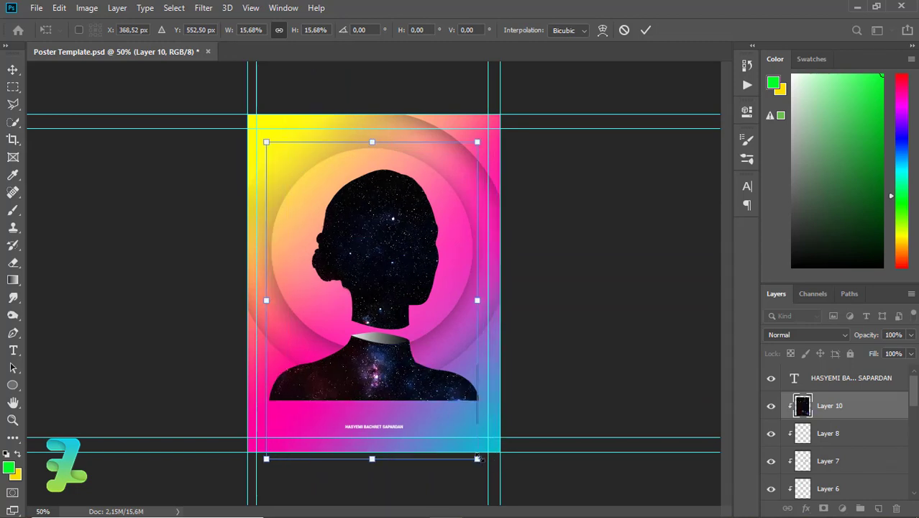
drag(477, 458, 483, 467)
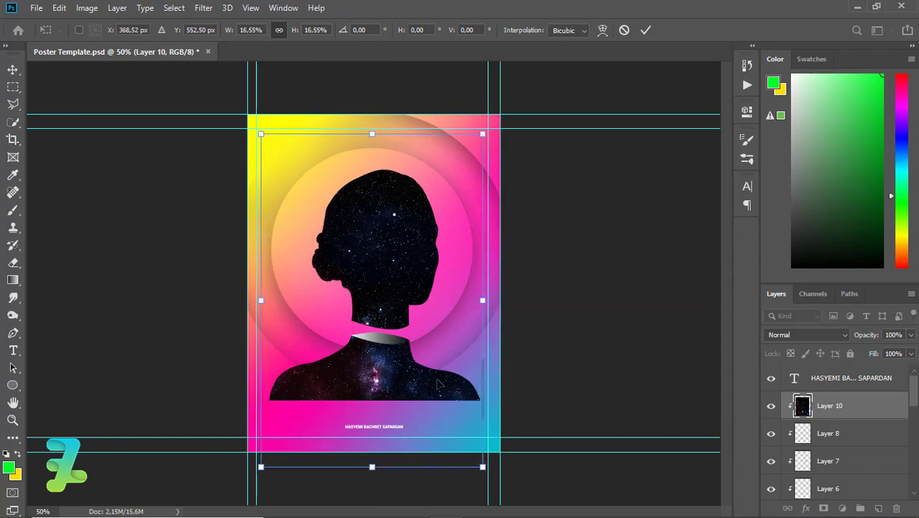
key(Return)
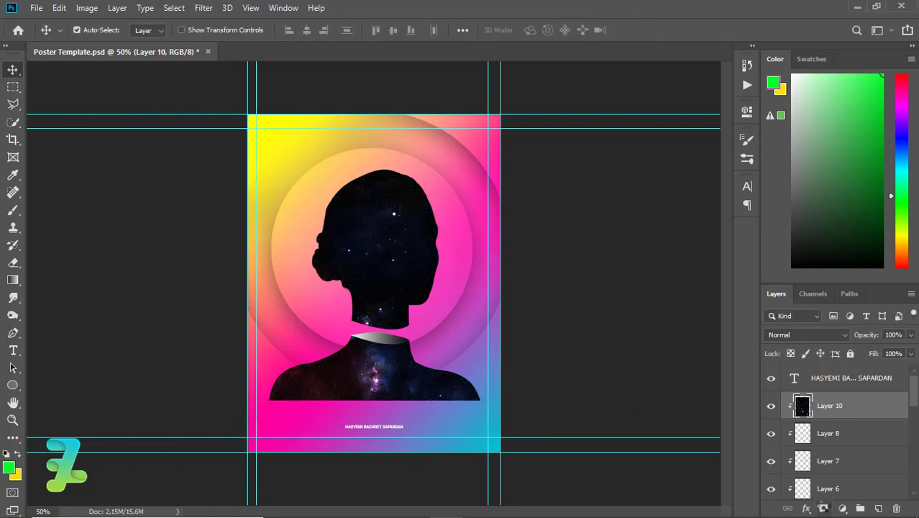
Add a mask to Layer 10 and paint it black over the face, head and ear.
click(823, 508)
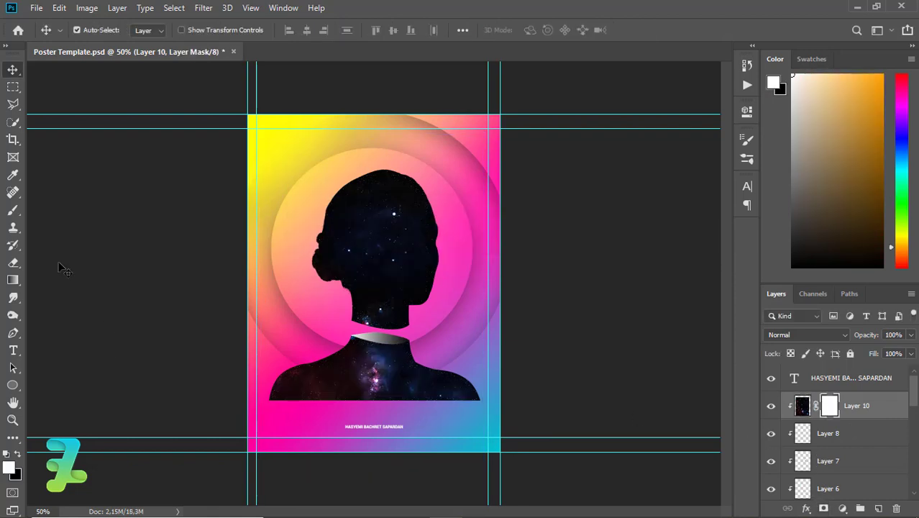
key(b)
click(18, 454)
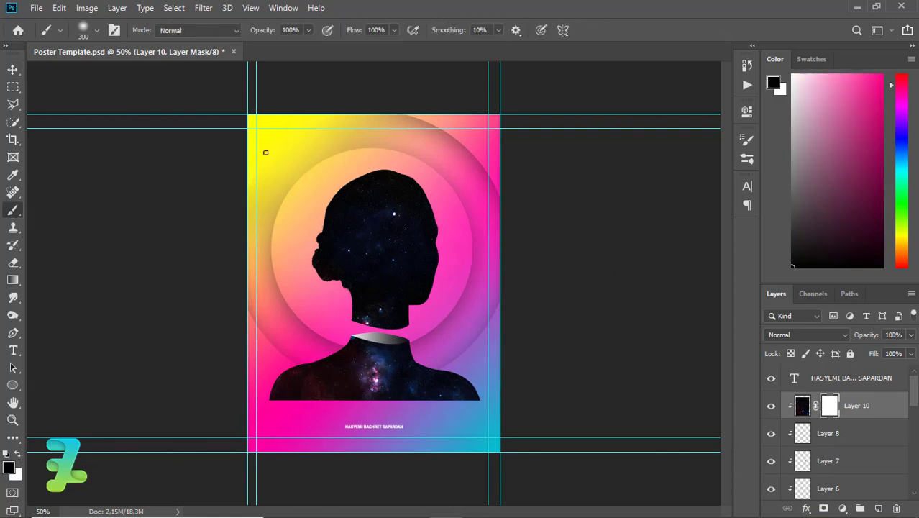
click(366, 187)
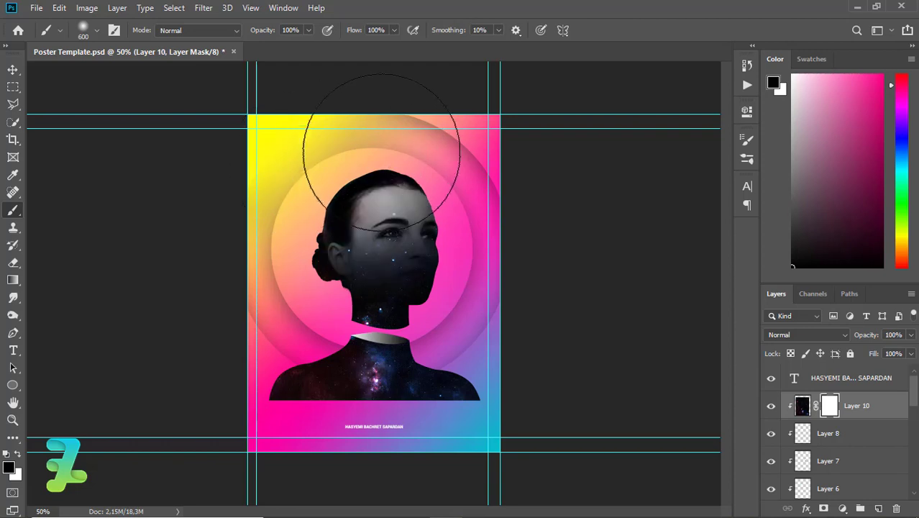
click(371, 192)
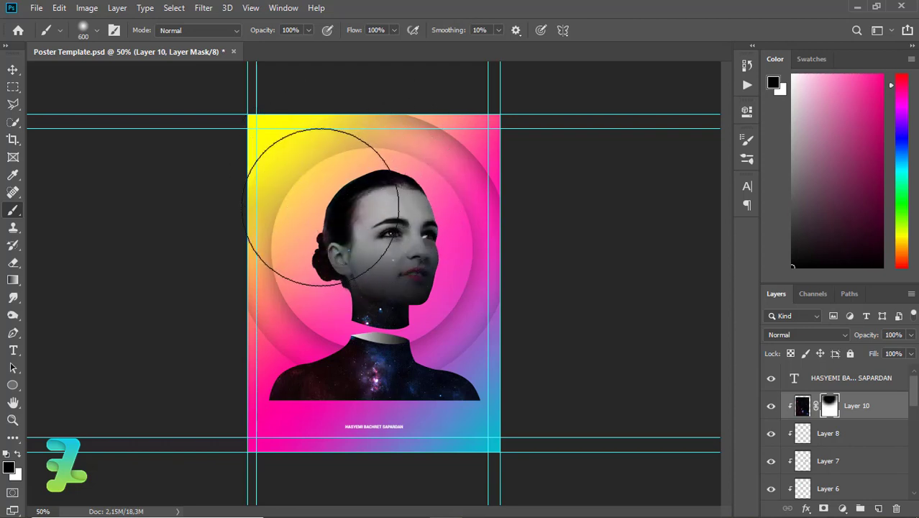
drag(308, 185, 383, 192)
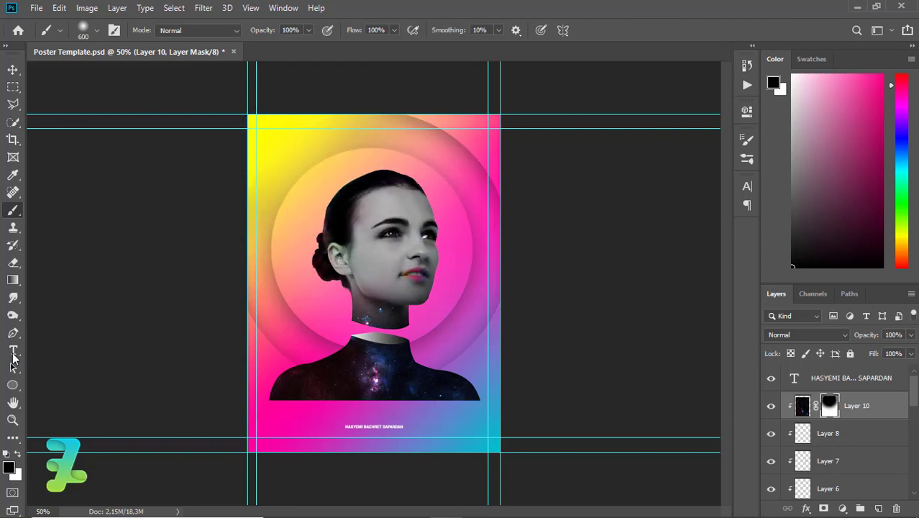
click(17, 453)
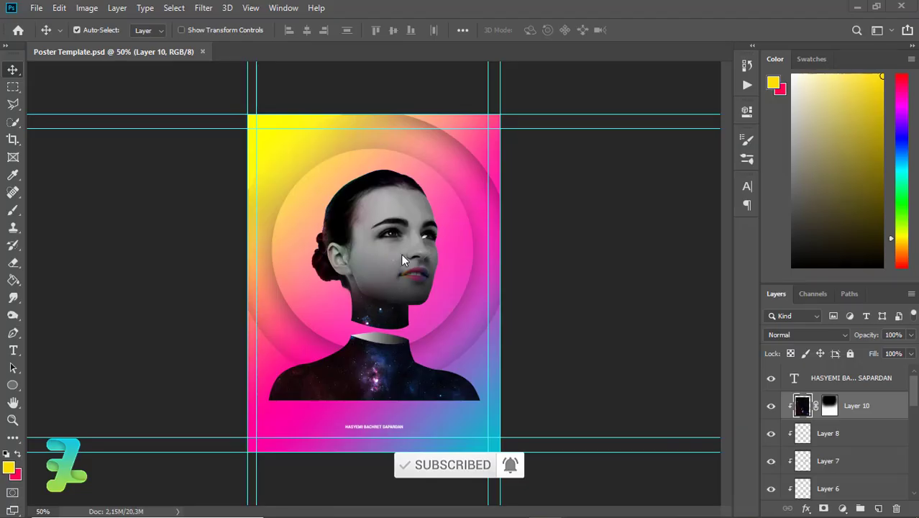
Set the brush foreground colour to magenta pink #ff269b.
click(12, 213)
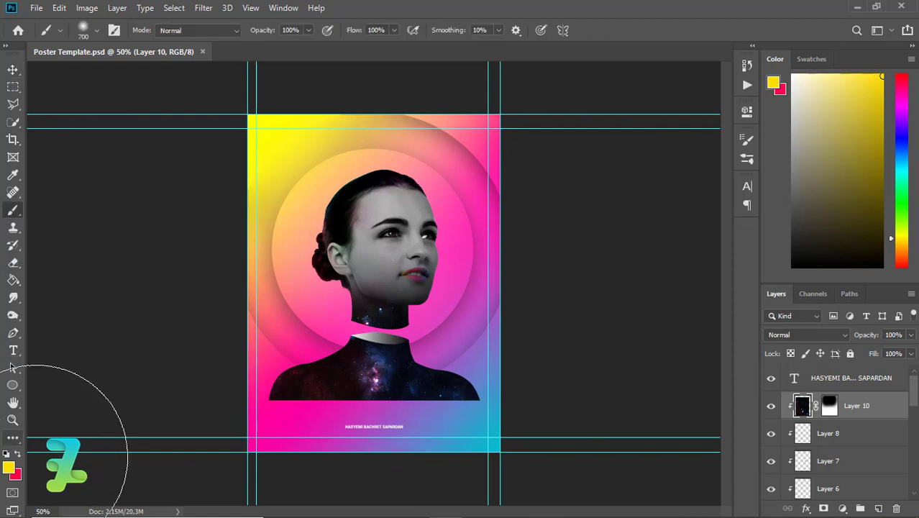
click(18, 454)
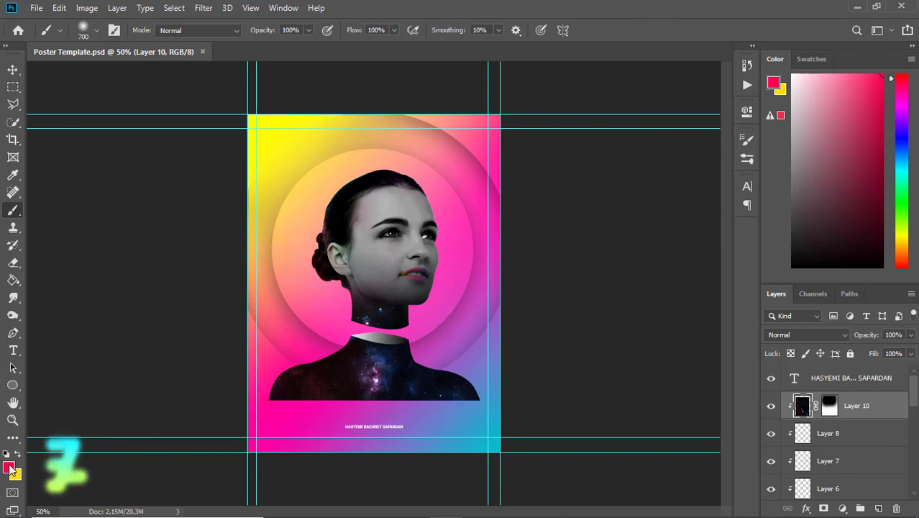
click(10, 469)
click(391, 227)
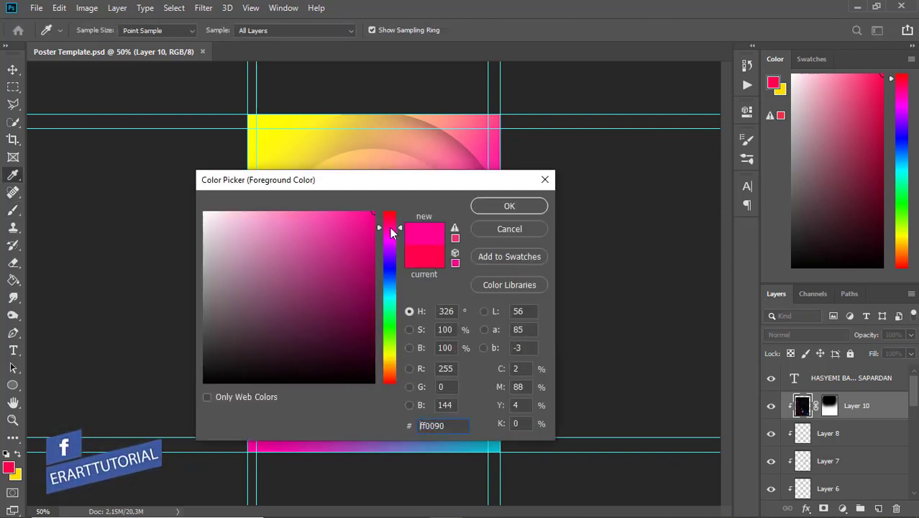
drag(335, 221, 386, 182)
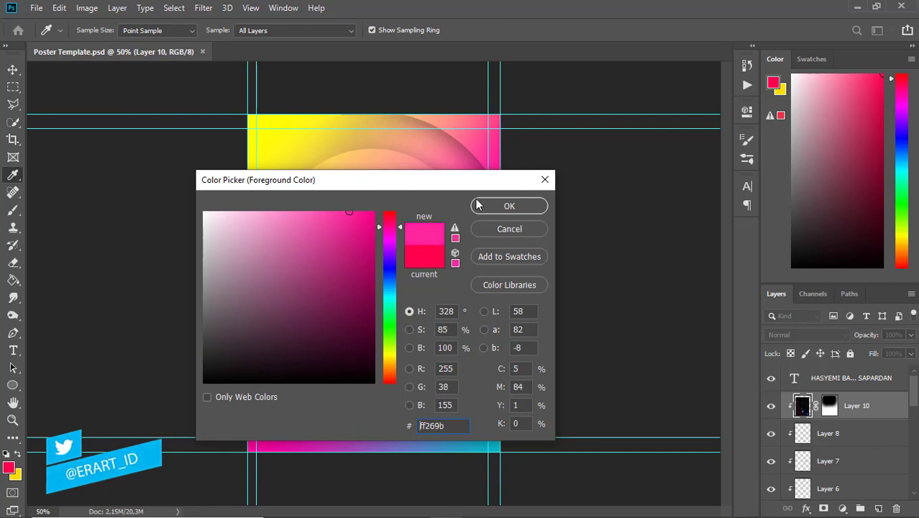
click(496, 210)
key(b)
Create Layer 11 clipped to the portrait and paint a pink wash over the neck and shoulders.
click(878, 508)
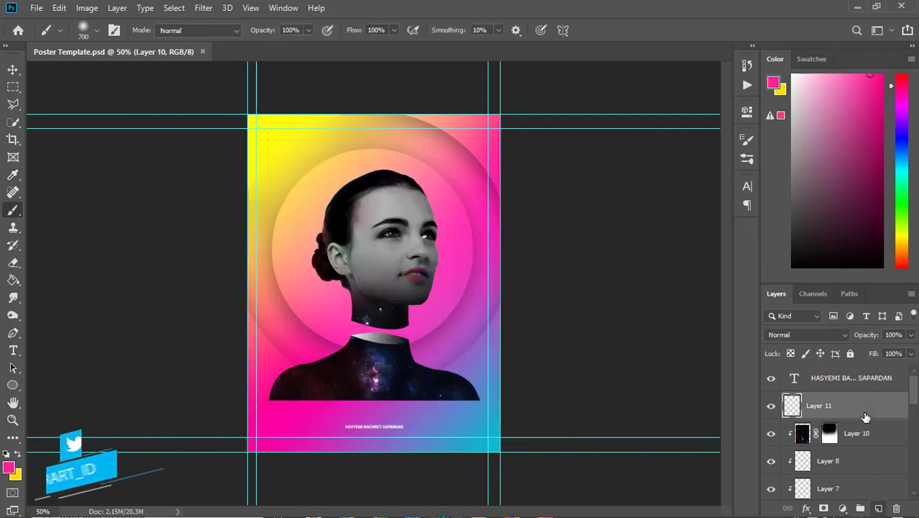
right_click(865, 409)
click(728, 259)
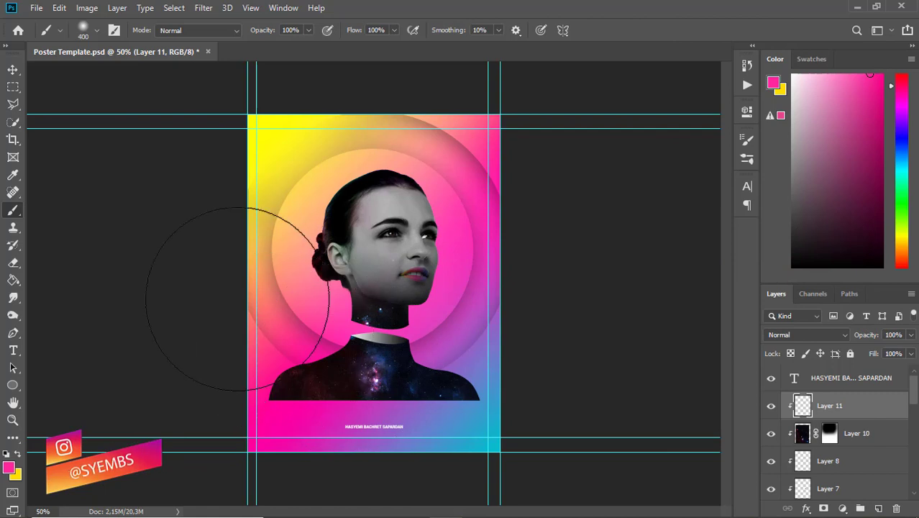
key(bracketleft)
key(bracketleft)
key(bracketleft)
mouse_move(295, 317)
mouse_down()
mouse_move(327, 309)
mouse_move(322, 316)
mouse_up()
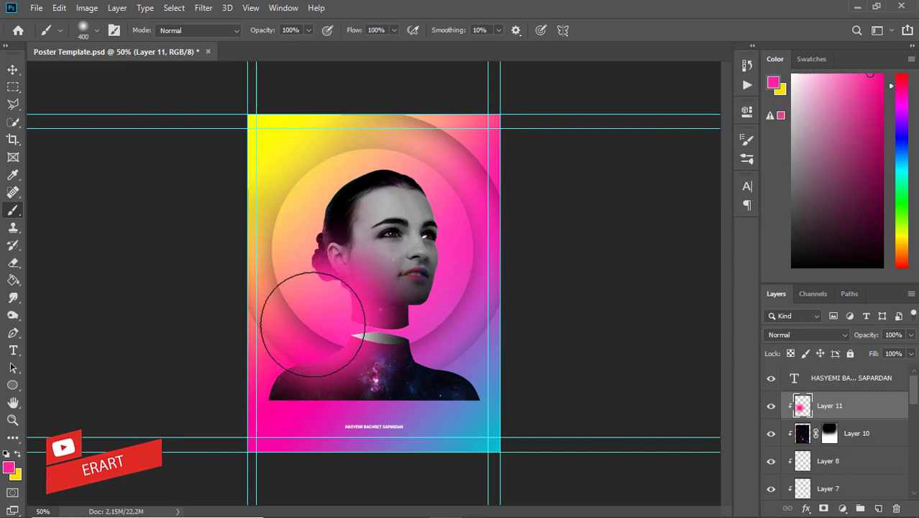
click(806, 333)
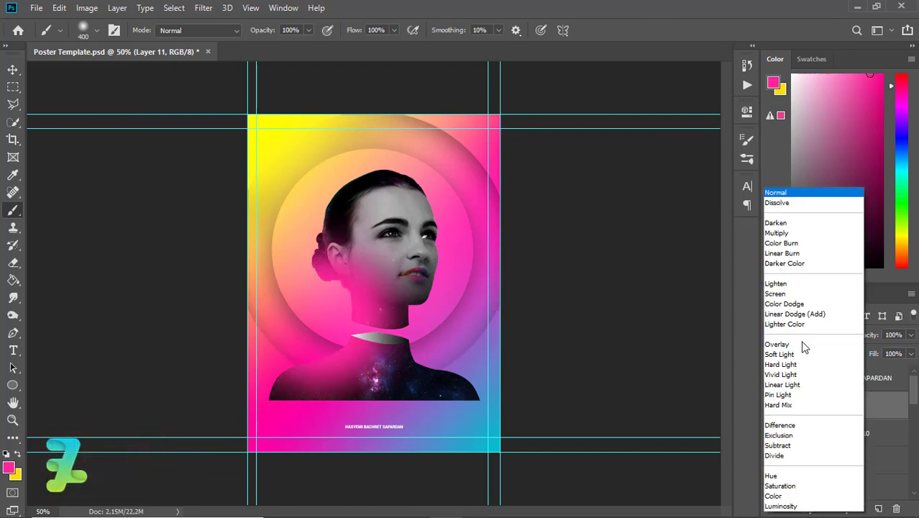
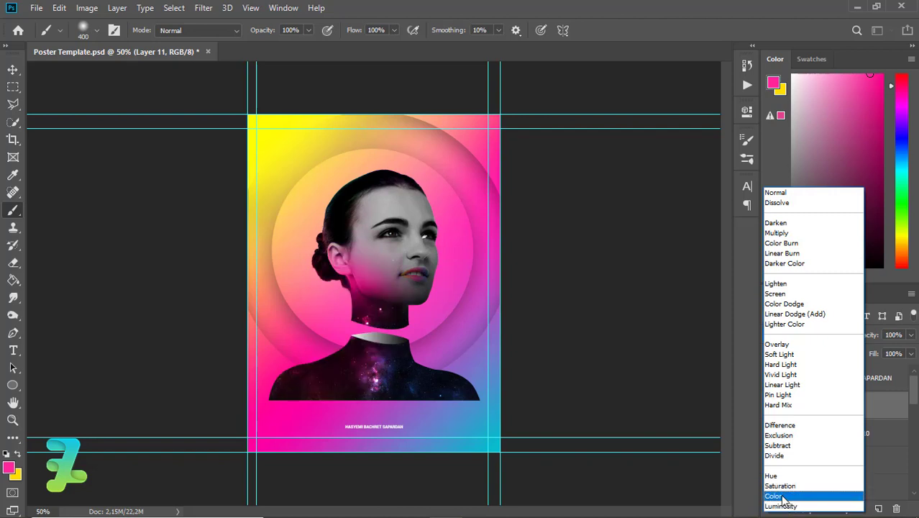
Set Layer 11 to Color blend and add a new Layer 12 clipped to the layers below.
click(784, 497)
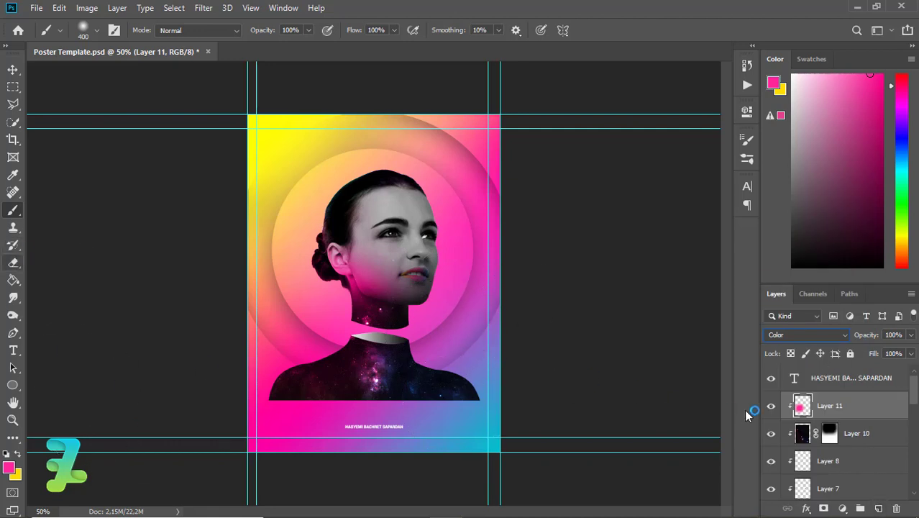
click(878, 508)
right_click(850, 406)
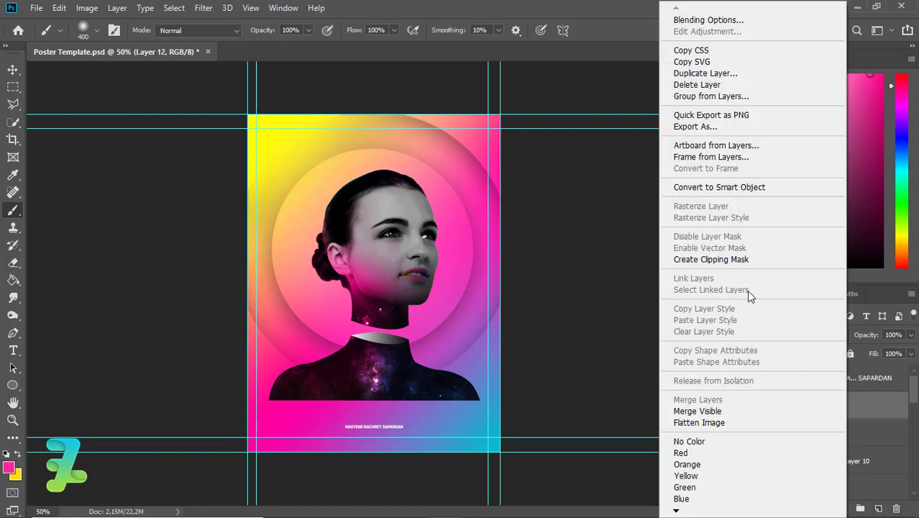
click(719, 259)
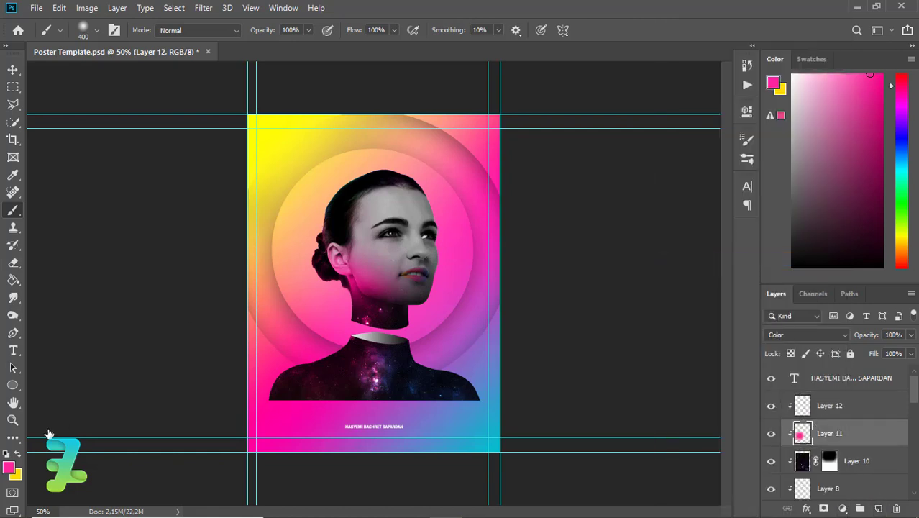
Paint soft purple near the right shoulder on Layer 12, set it to Color, and add Layer 13.
click(10, 468)
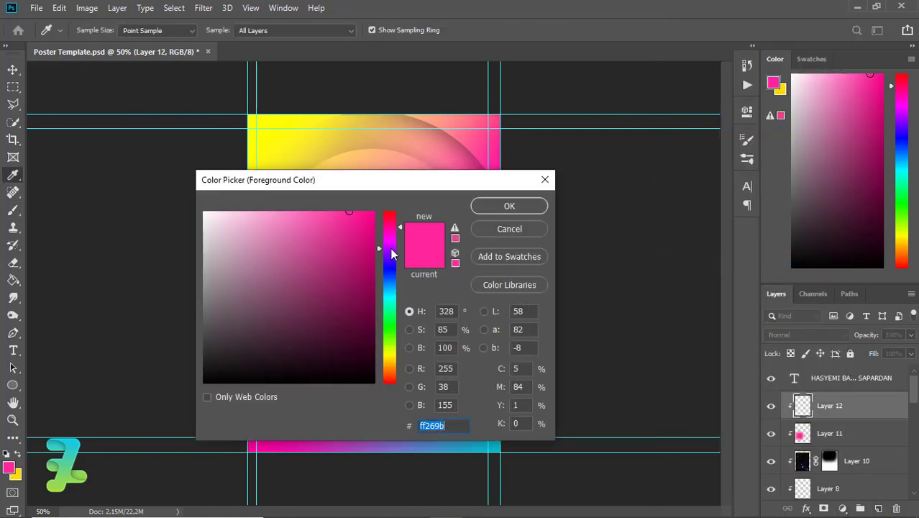
click(392, 253)
click(509, 206)
key(b)
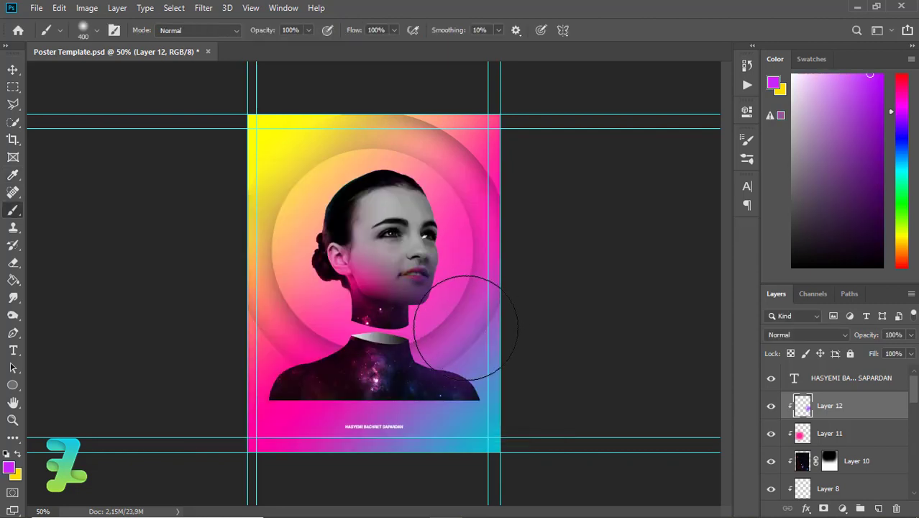
drag(465, 327, 482, 329)
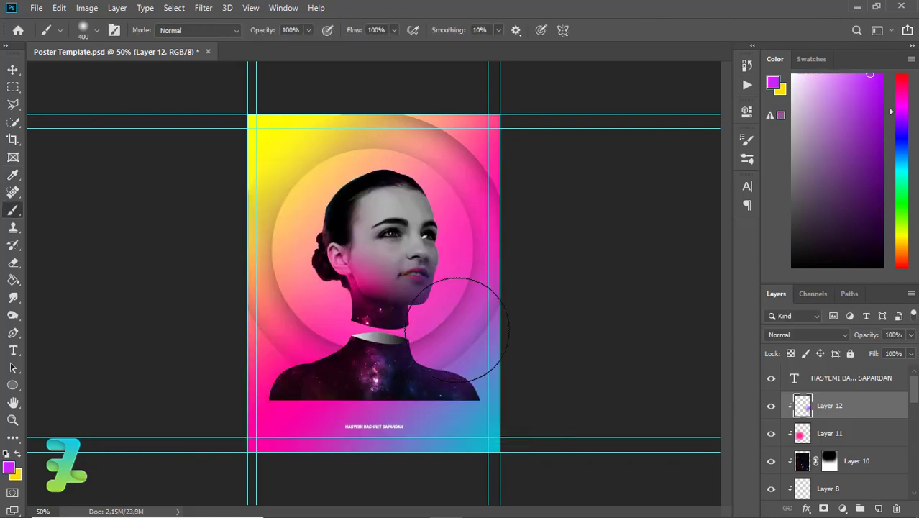
click(802, 335)
click(784, 496)
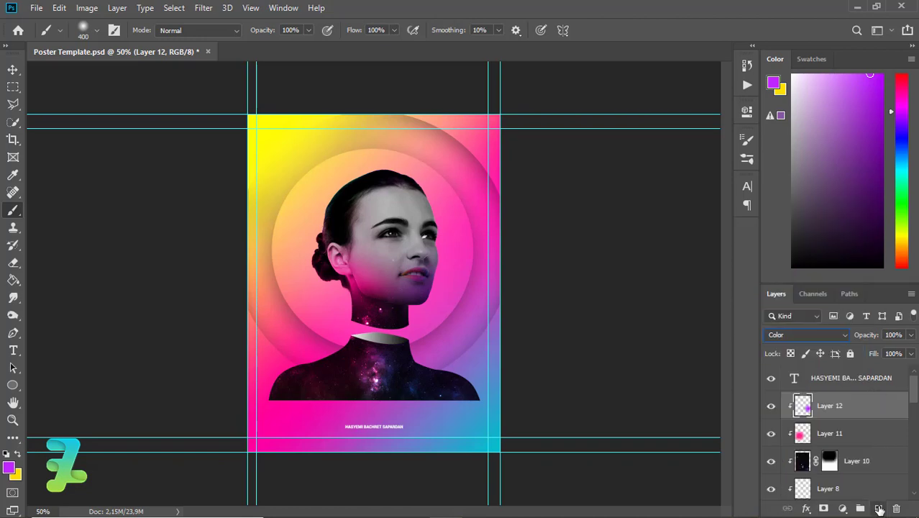
click(878, 509)
Clip Layer 13 and paint sky blue over the shoulders and neck with a 900 brush.
right_click(857, 409)
click(729, 260)
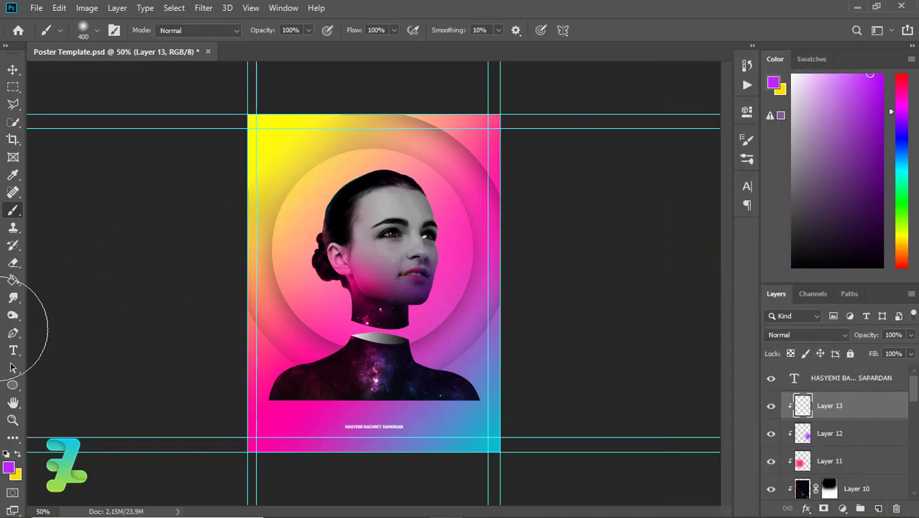
click(8, 468)
click(390, 295)
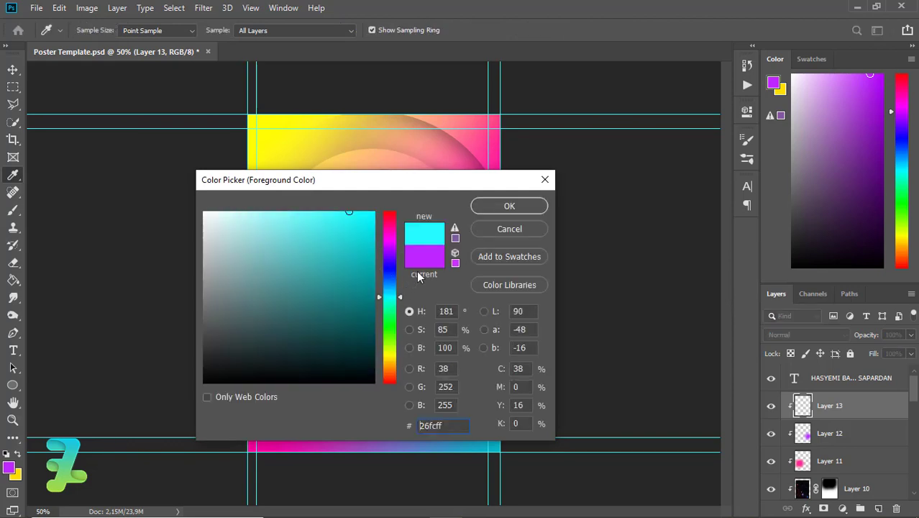
click(389, 288)
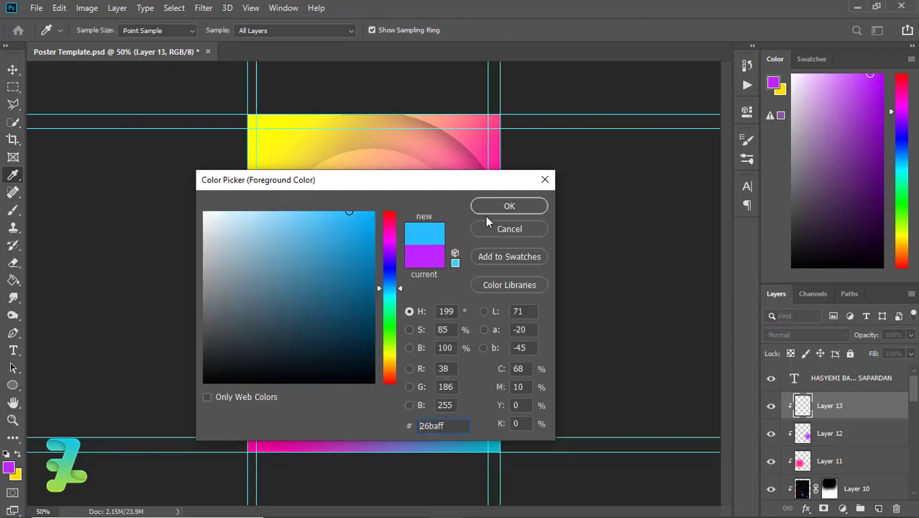
key(Return)
key(b)
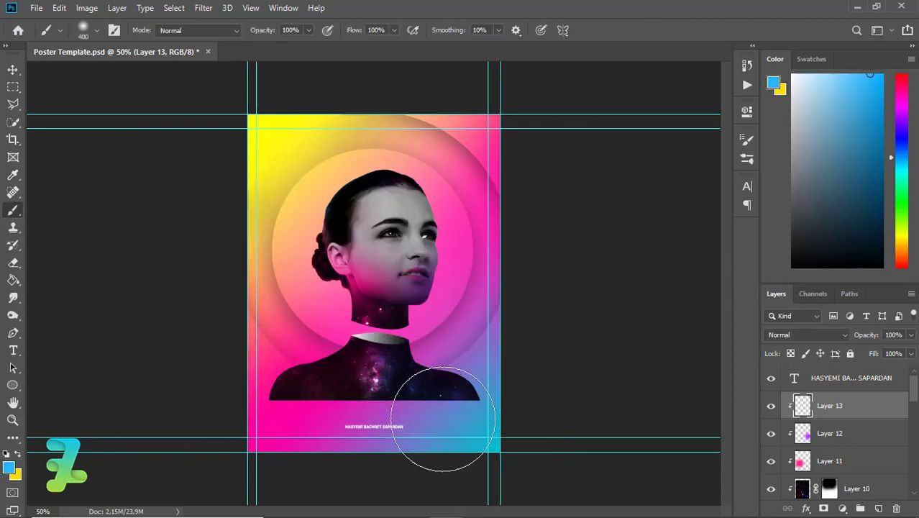
click(446, 425)
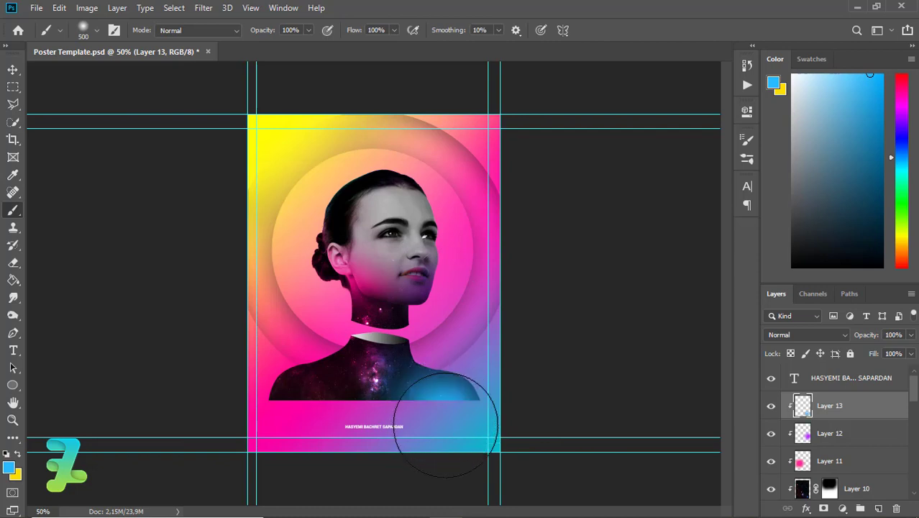
key(bracketright)
key(bracketright)
key(bracketright)
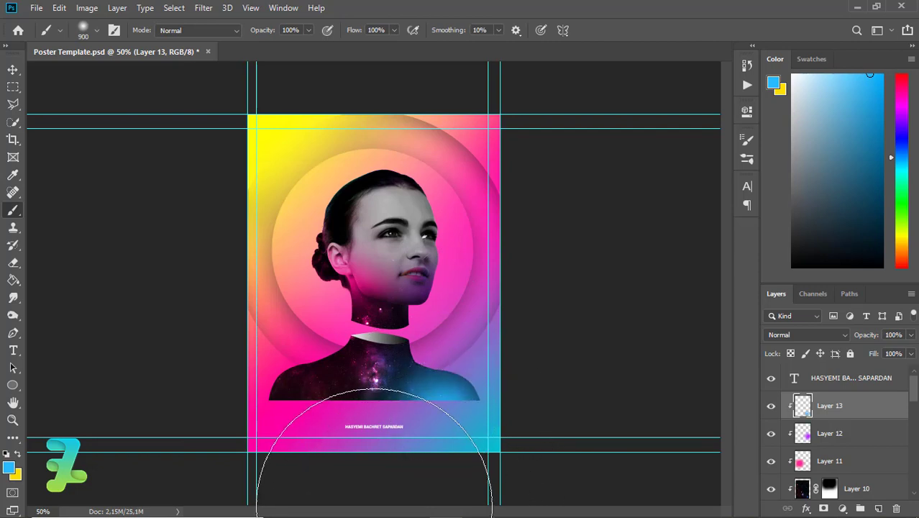
drag(388, 432, 371, 479)
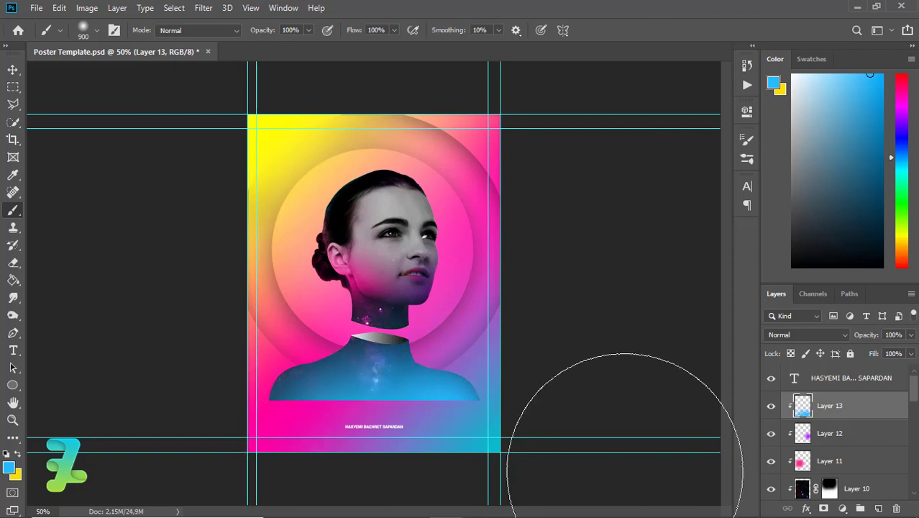
Set Layer 13 to Color, then add a clipped Layer 14 positioned below Layer 13.
click(798, 334)
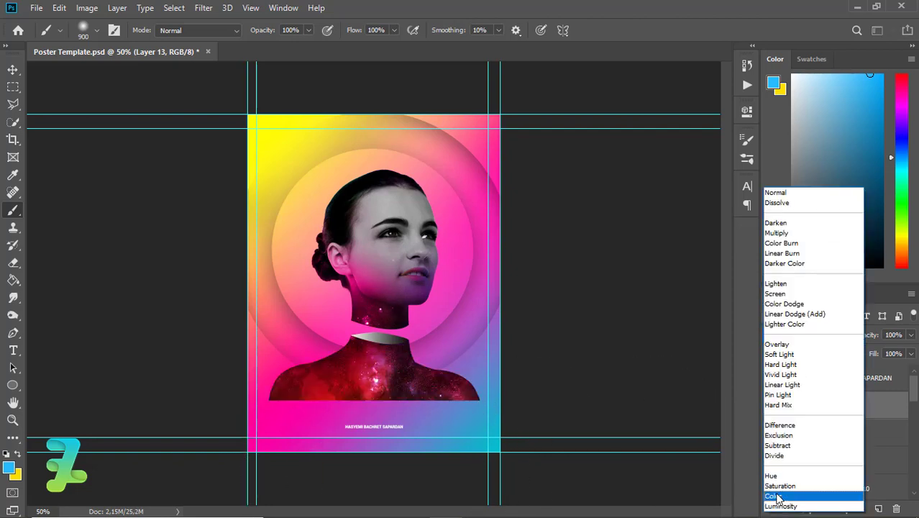
click(777, 496)
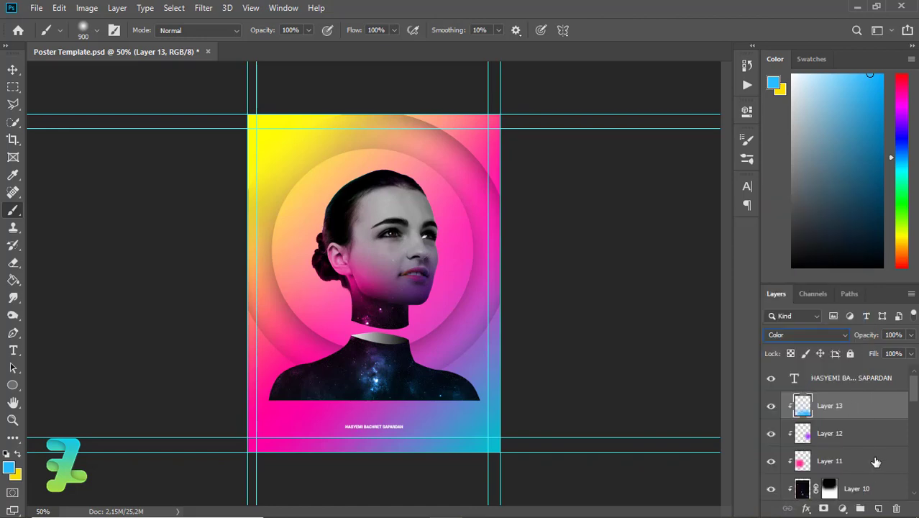
click(885, 506)
right_click(872, 410)
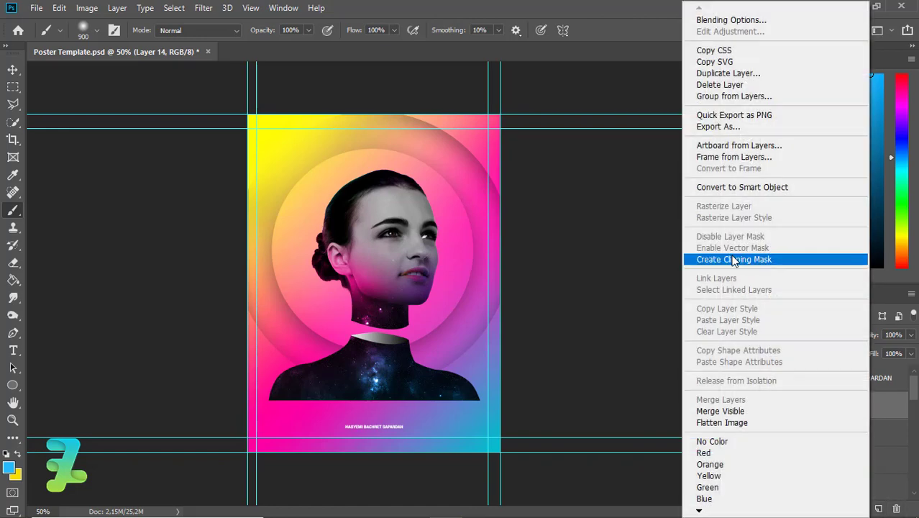
click(733, 257)
drag(830, 405, 830, 445)
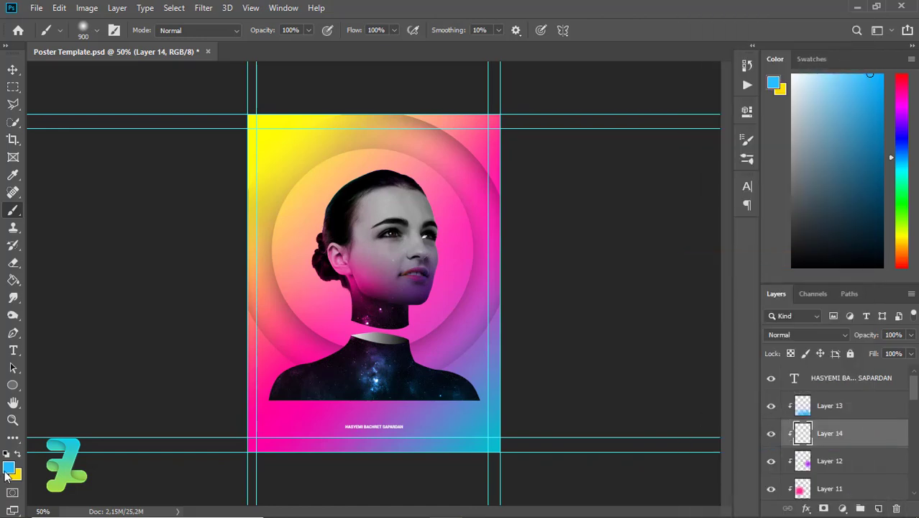
Paint deeper blue over the shoulders with a 250 brush and set Layer 14 to Color blend.
click(9, 468)
click(388, 277)
click(508, 206)
key(b)
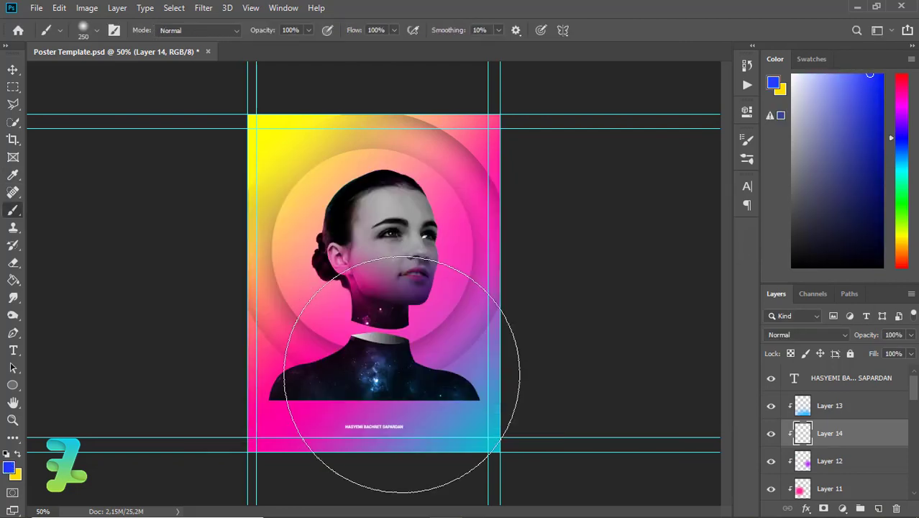
key(bracketleft)
key(bracketleft)
key(bracketleft)
drag(430, 339, 388, 374)
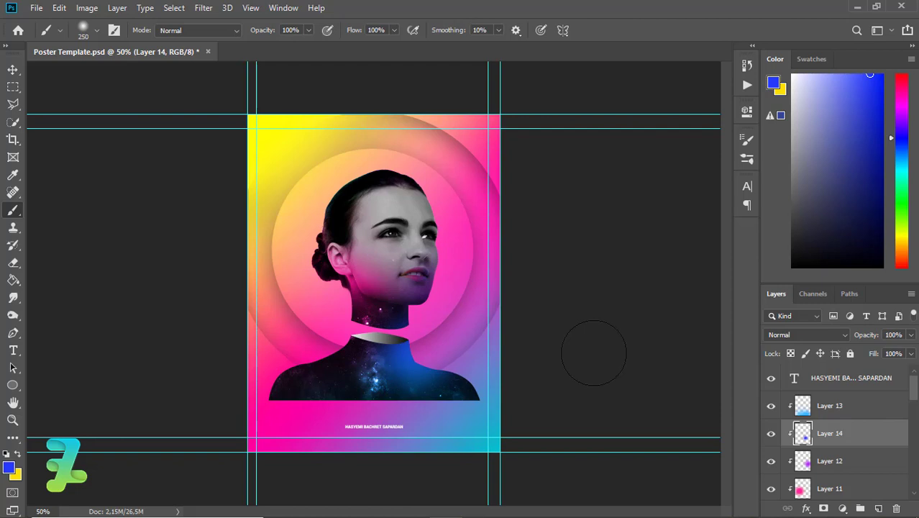
click(794, 335)
click(775, 496)
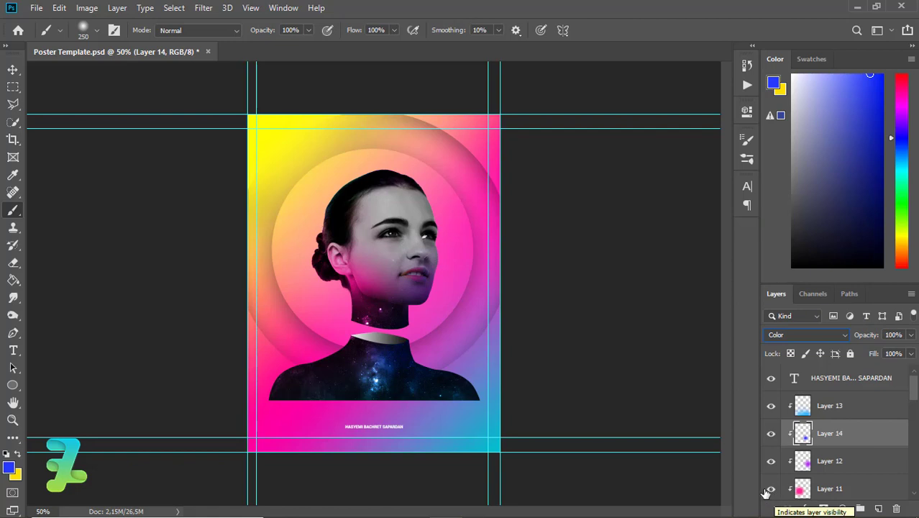
click(811, 407)
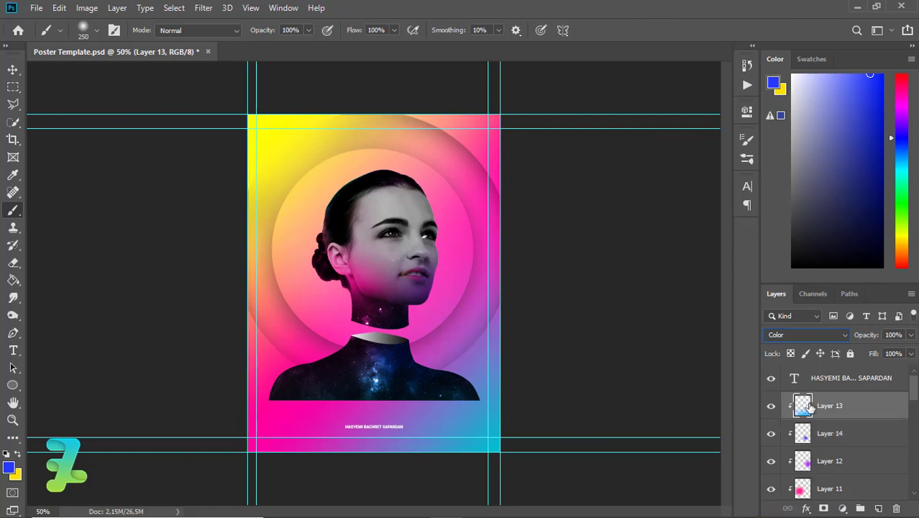
Add unclipped Layer 15 and select the Cl2 brush from the Cloud Brushes folder, slightly smaller.
click(879, 509)
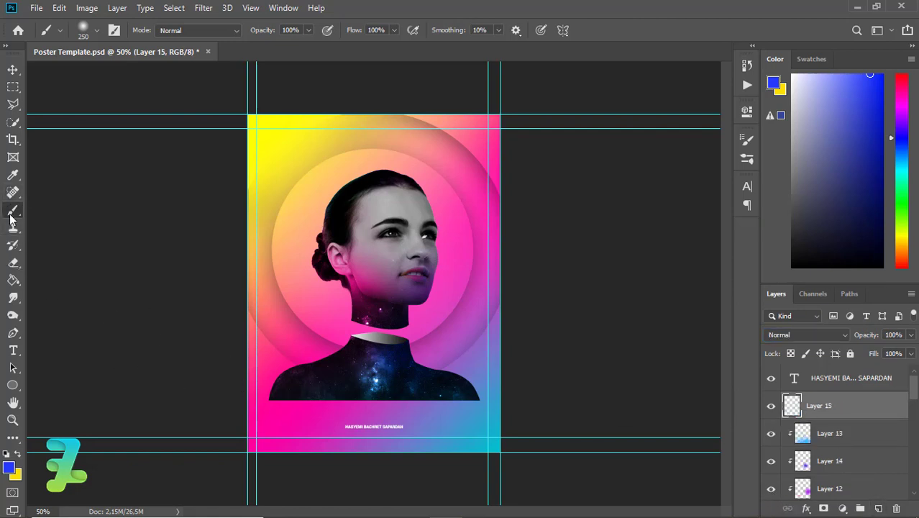
click(97, 31)
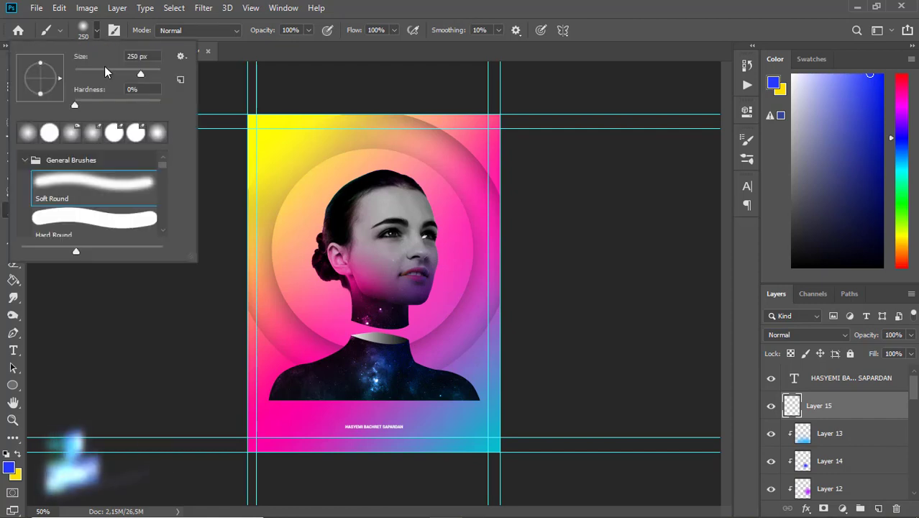
click(23, 159)
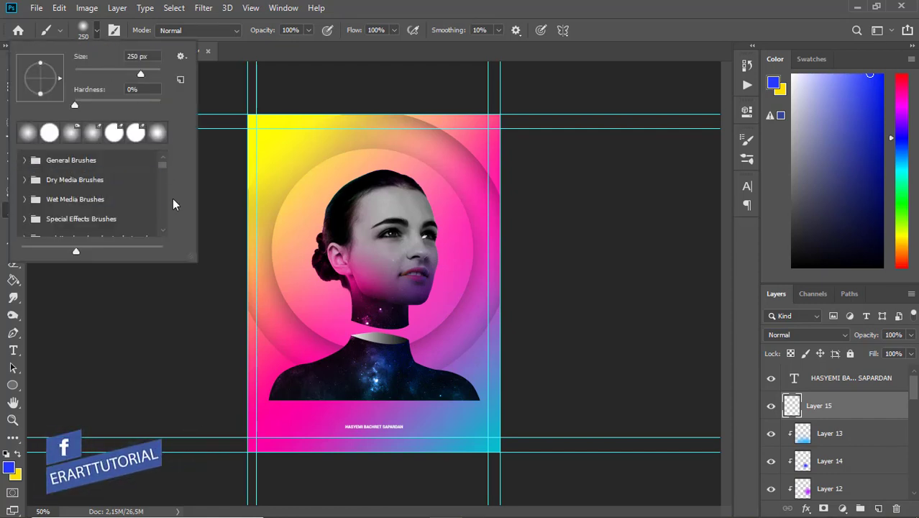
scroll(160, 176, down, 5)
scroll(163, 180, down, 3)
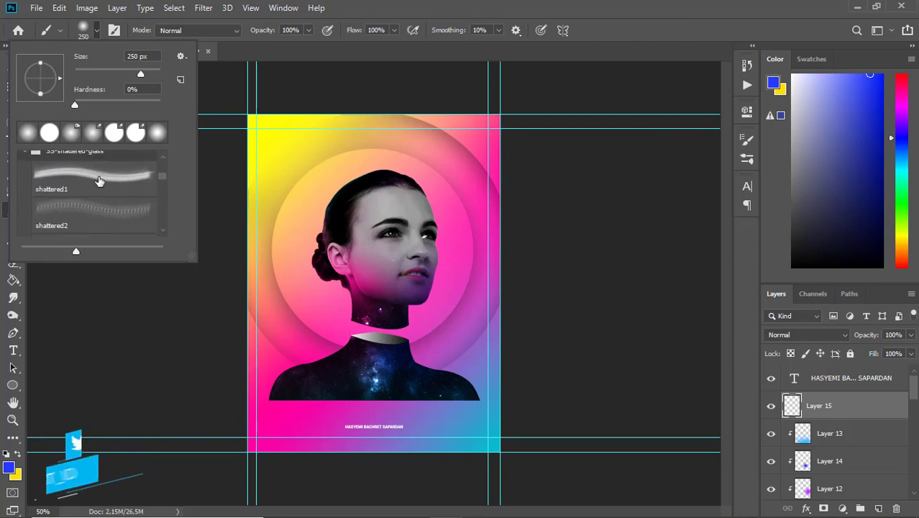
click(27, 156)
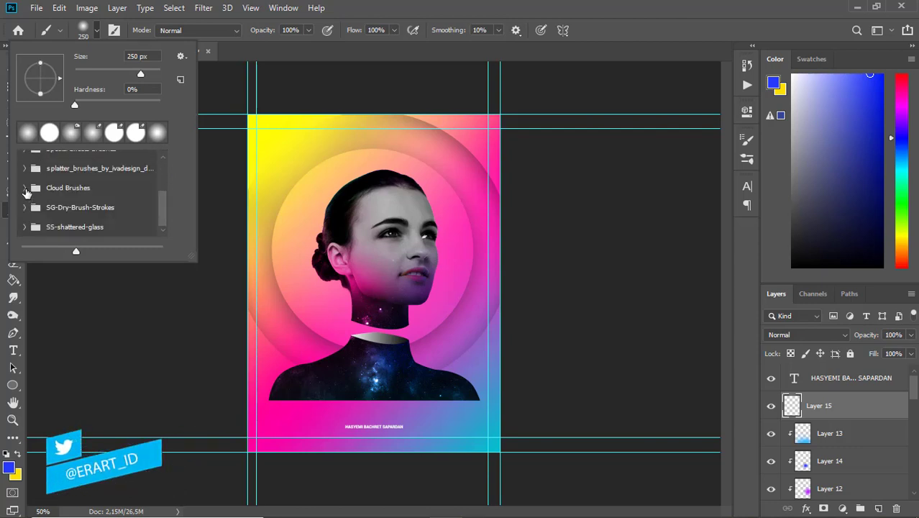
click(25, 187)
scroll(163, 179, down, 2)
click(123, 192)
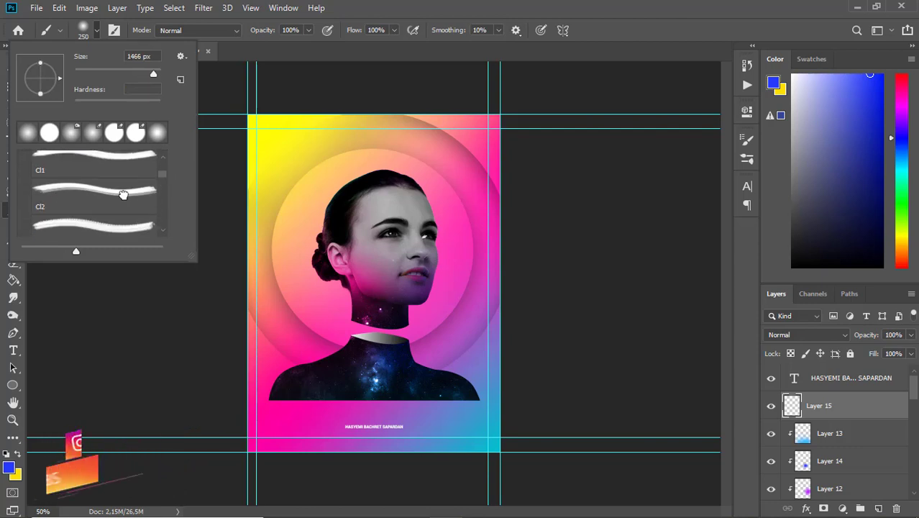
double_click(123, 192)
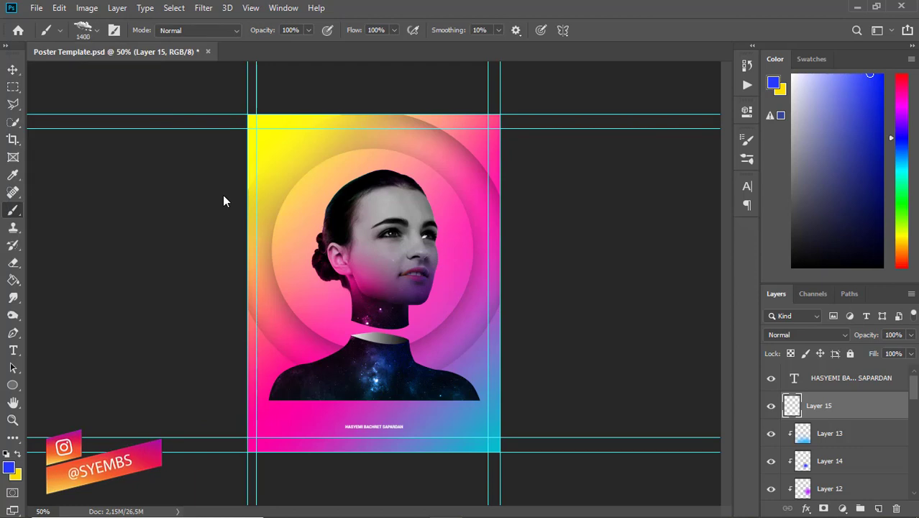
key(bracketleft)
key(bracketleft)
key(bracketleft)
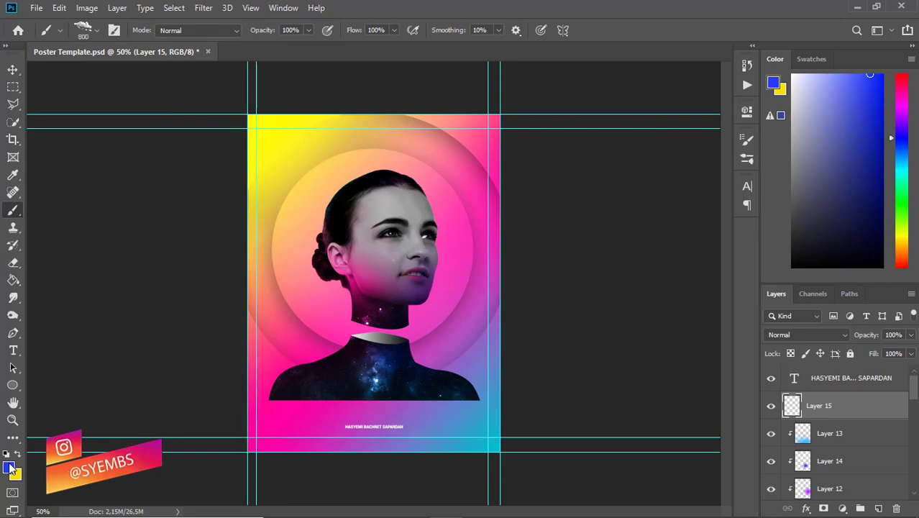
Set the foreground colour to white (ffffff) and pick another cloud-shaped brush preset.
click(9, 468)
text(ffffff)
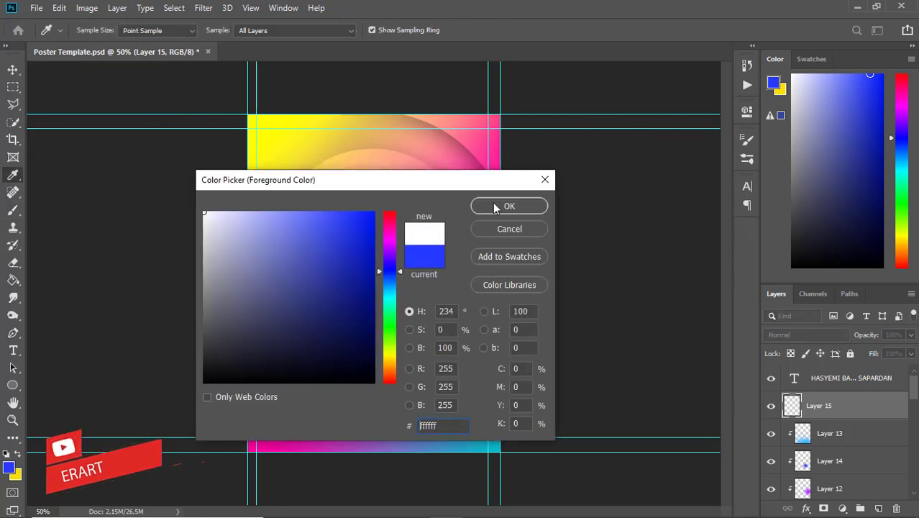
click(495, 203)
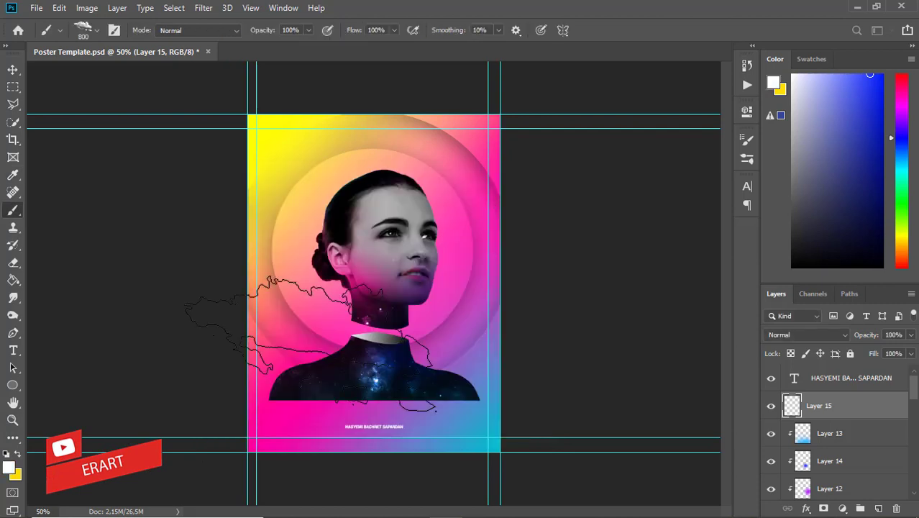
click(97, 30)
key(period)
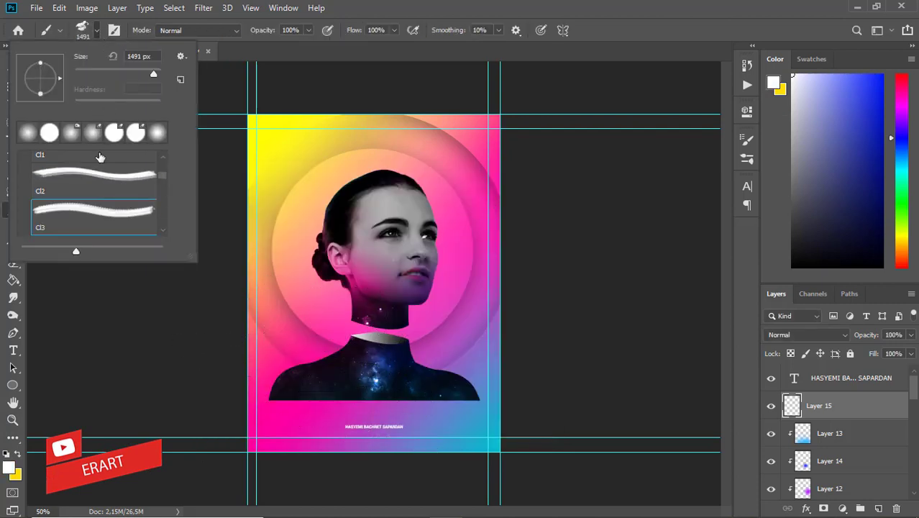
scroll(162, 182, down, 1)
scroll(143, 213, down, 1)
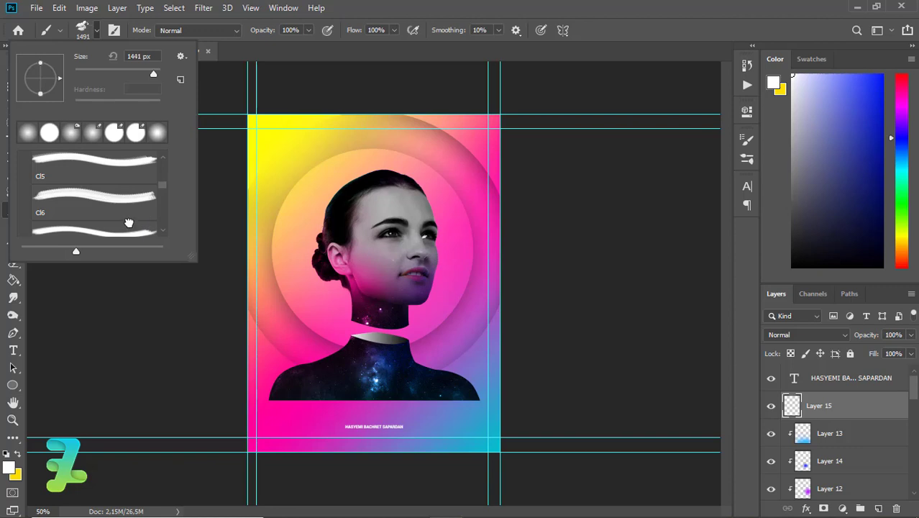
click(129, 223)
Stamp white clouds at the poster's lower left and a large one at the lower right.
click(97, 31)
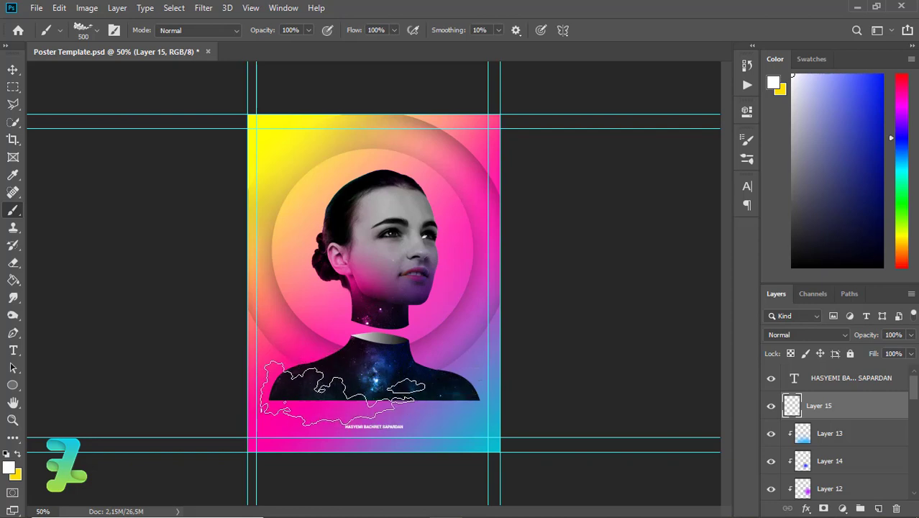
click(334, 388)
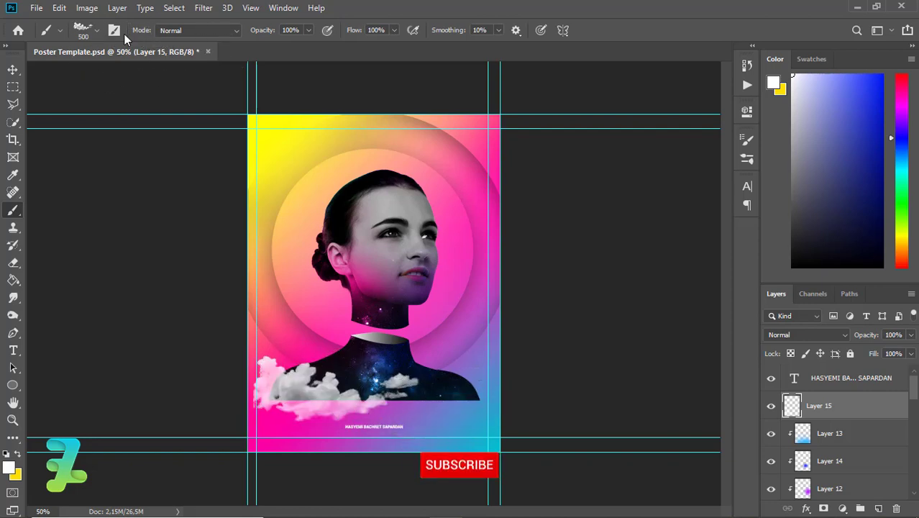
click(96, 31)
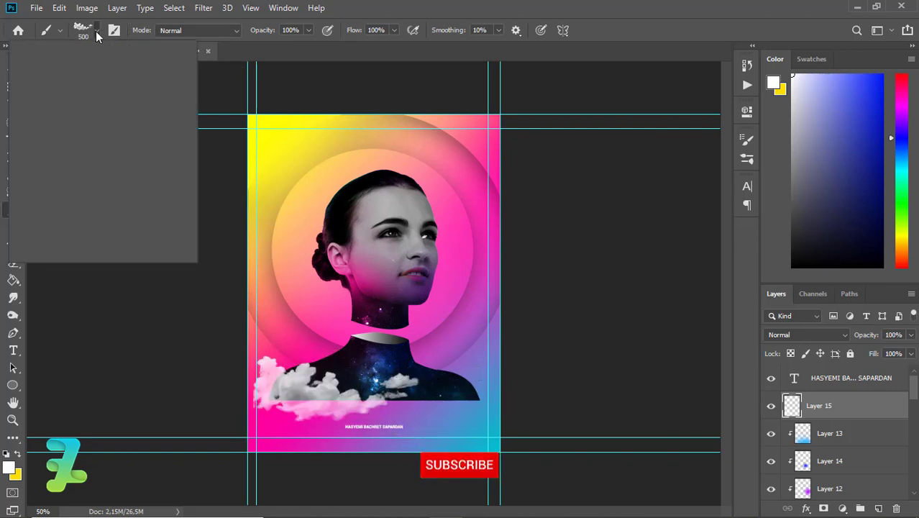
click(351, 342)
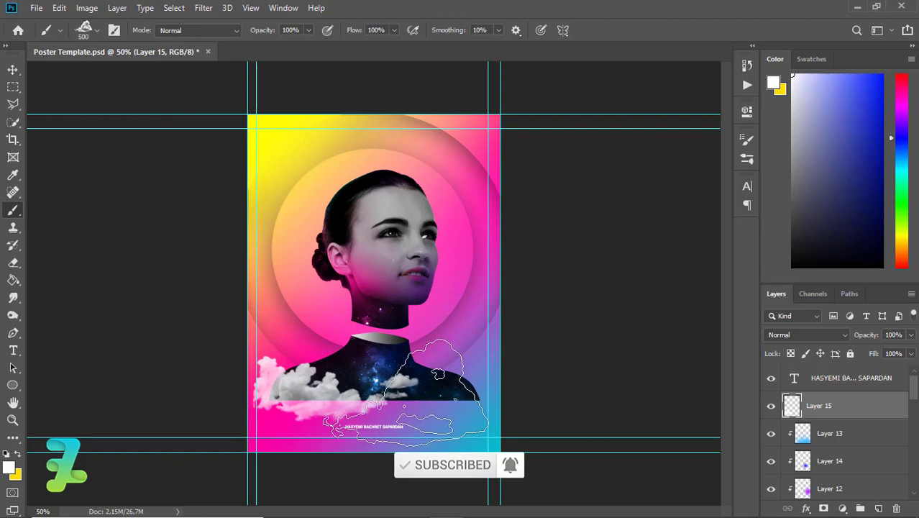
click(416, 378)
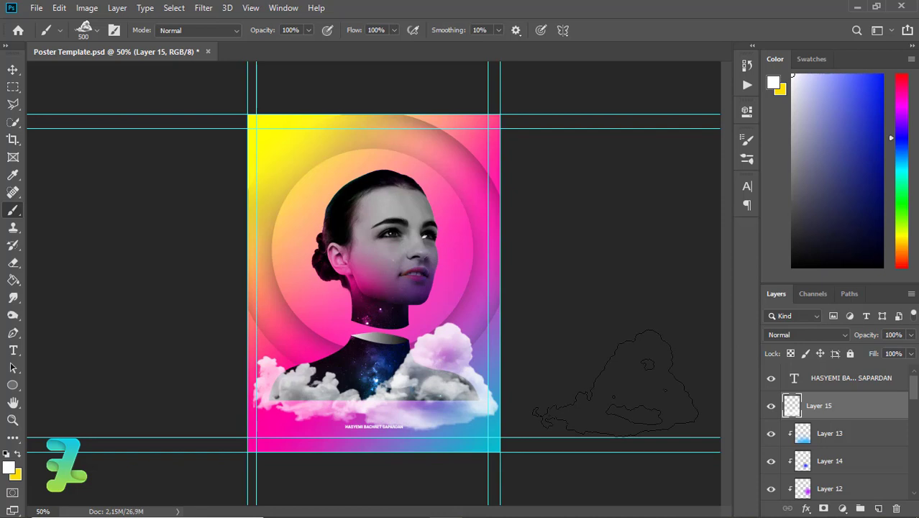
Keep the clouds layer at Normal blend and lower its Fill to 51%.
click(803, 335)
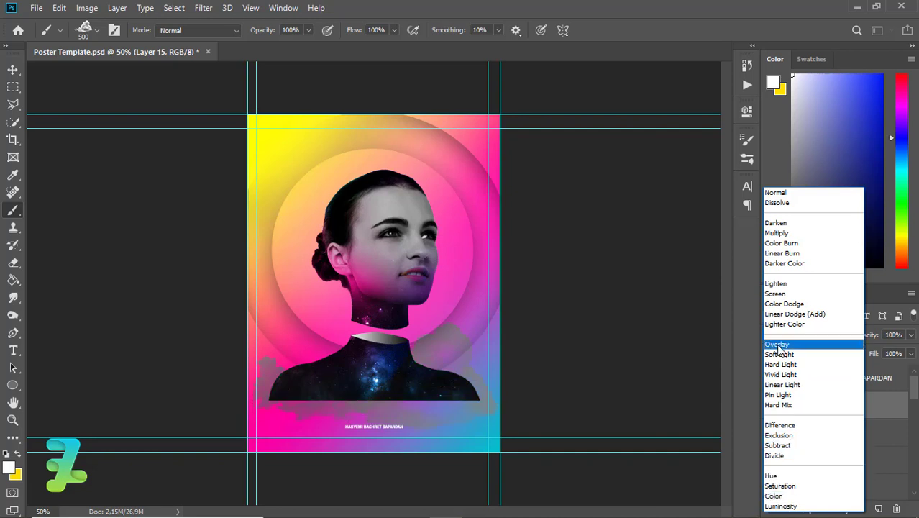
click(775, 192)
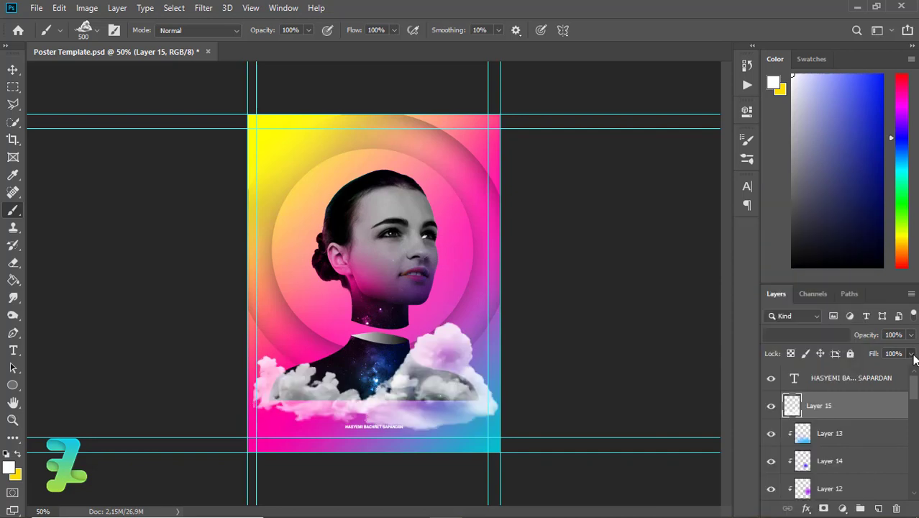
mouse_move(911, 355)
mouse_down()
mouse_move(873, 370)
mouse_move(893, 385)
mouse_move(878, 379)
mouse_up()
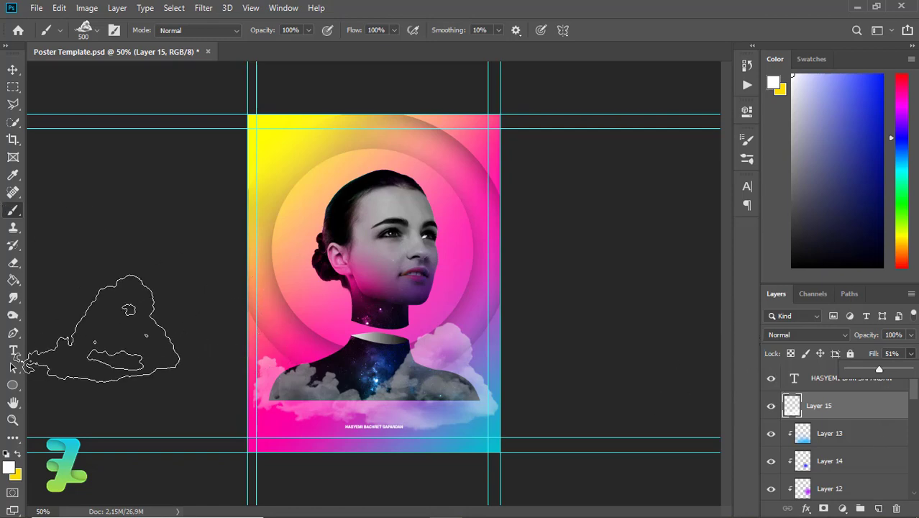
Add Layer 16 clipped to the clouds with a purple gradient at 42% opacity.
click(852, 415)
key(ctrl+shift+alt+n)
right_click(852, 406)
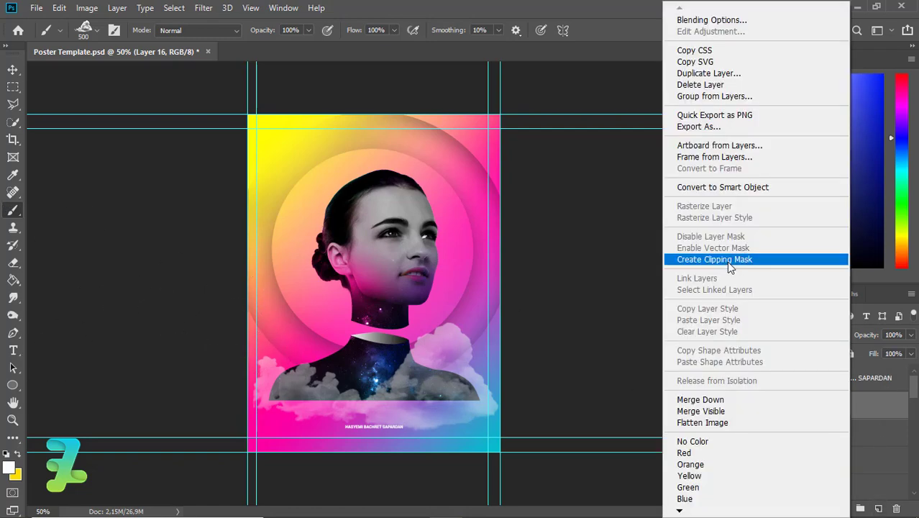
click(726, 261)
click(12, 281)
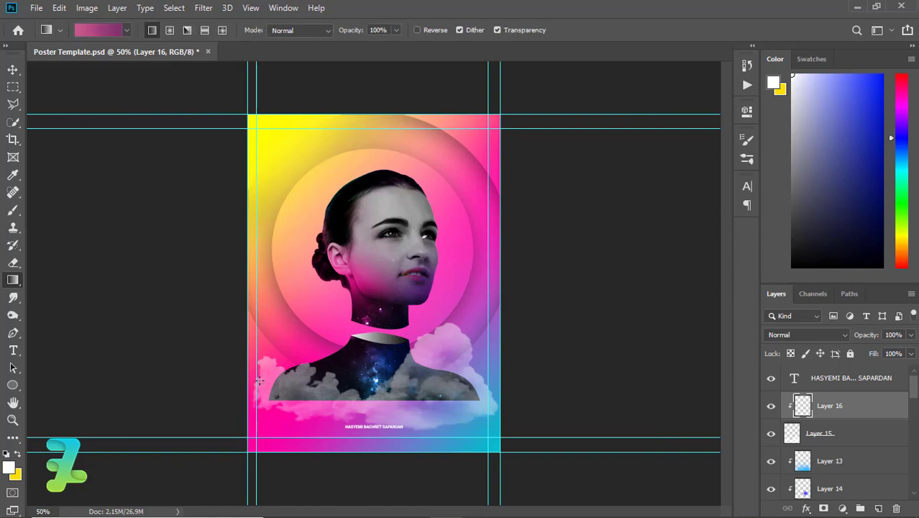
drag(259, 380, 609, 393)
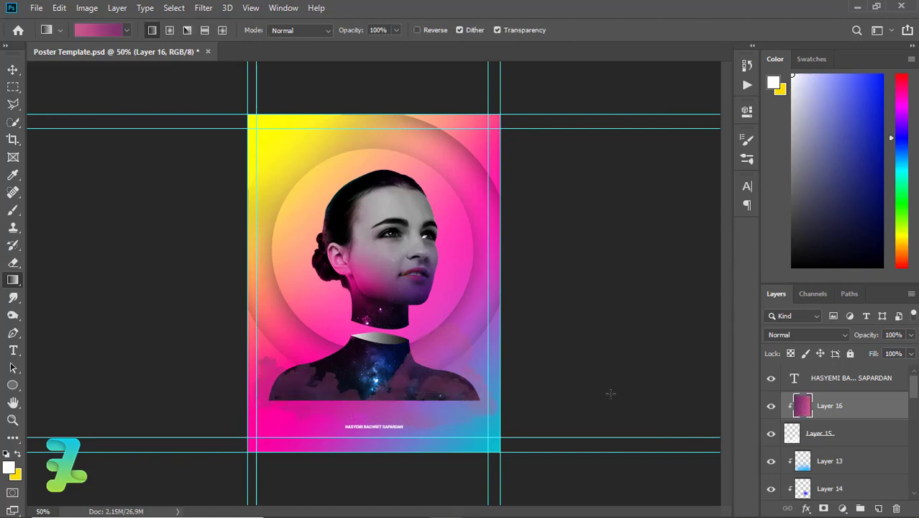
click(911, 336)
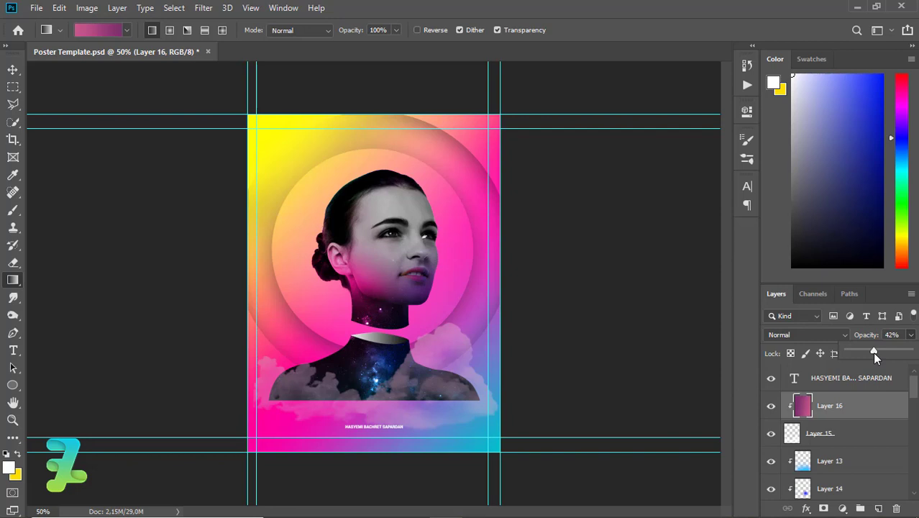
drag(872, 352, 864, 352)
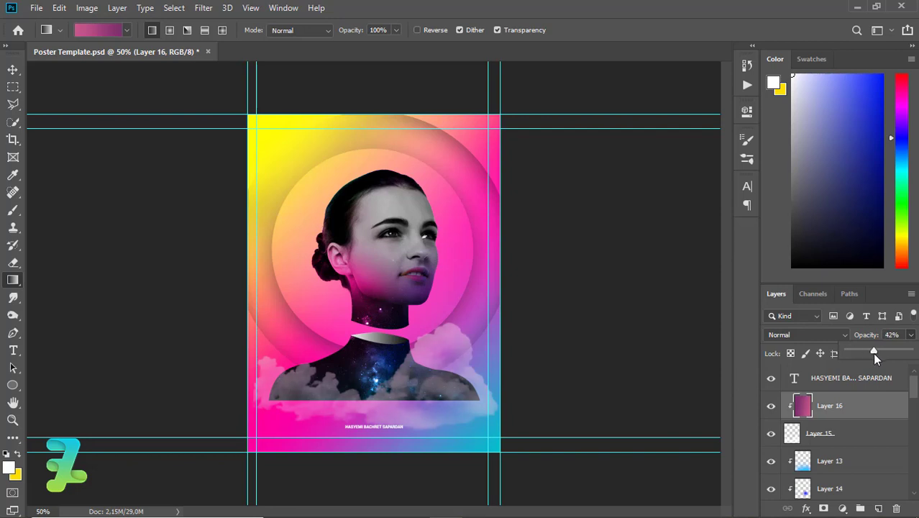
Select Layer 9 and switch to the Brush with the Cl3 cloud preset.
scroll(838, 432, down, 5)
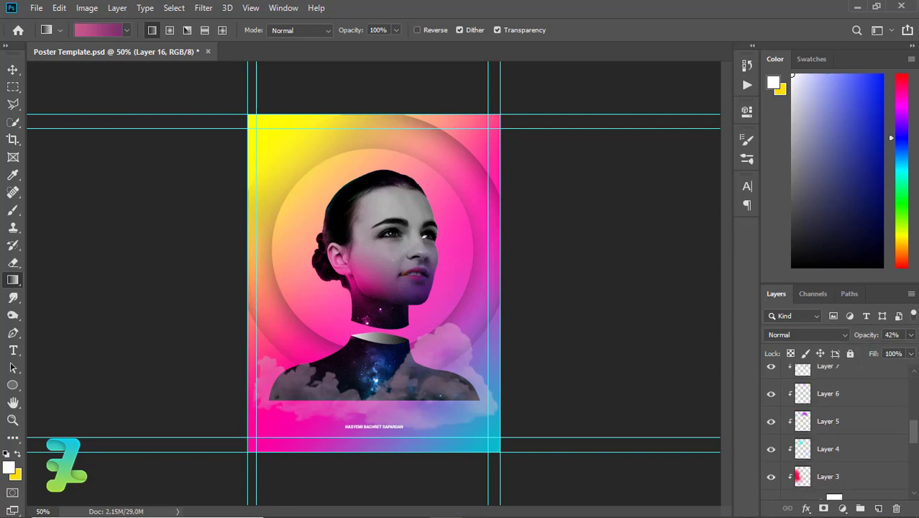
scroll(837, 431, down, 3)
scroll(837, 431, down, 3)
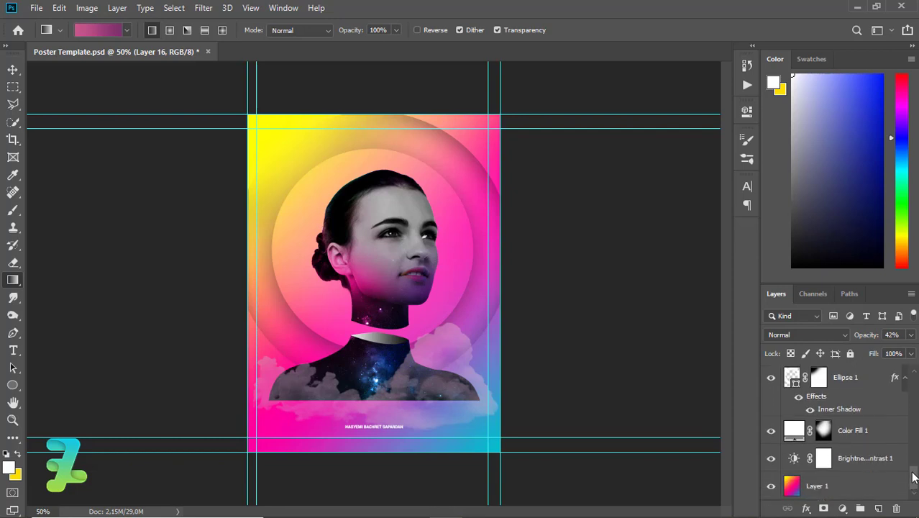
scroll(892, 475, up, 3)
click(852, 493)
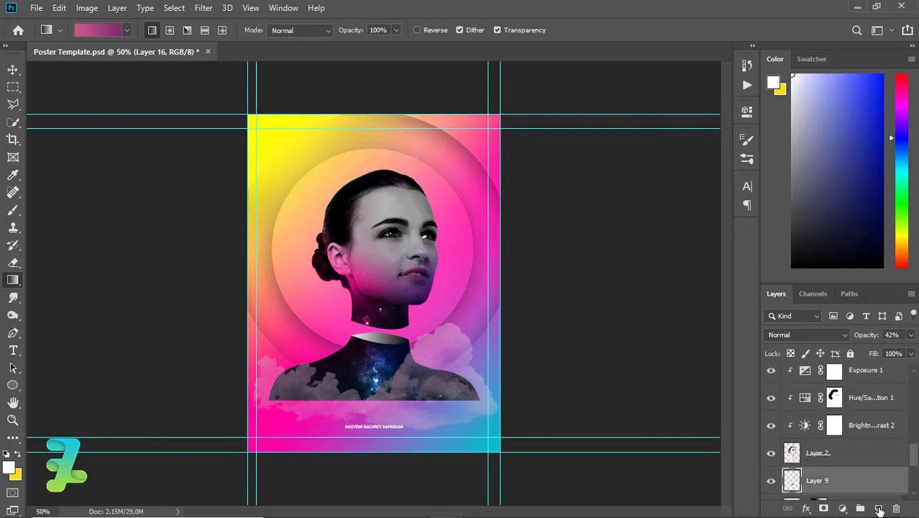
click(13, 211)
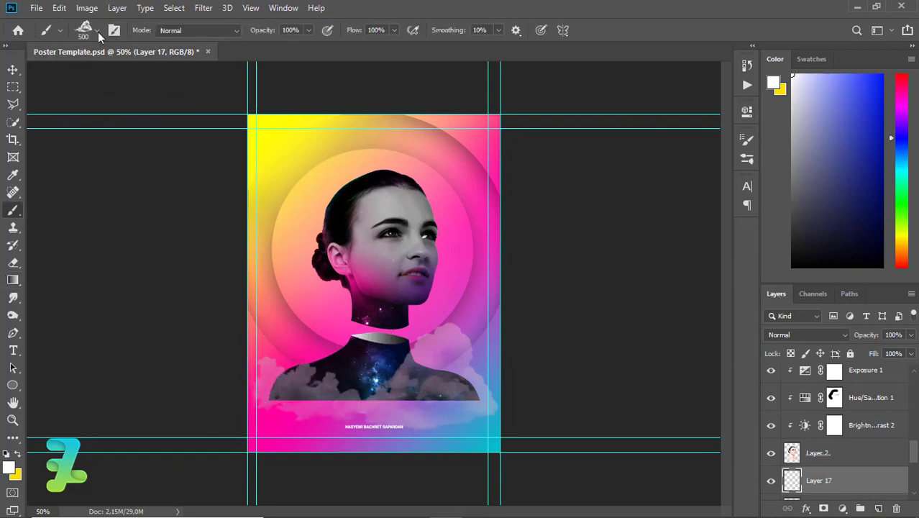
click(96, 31)
drag(165, 188, 164, 179)
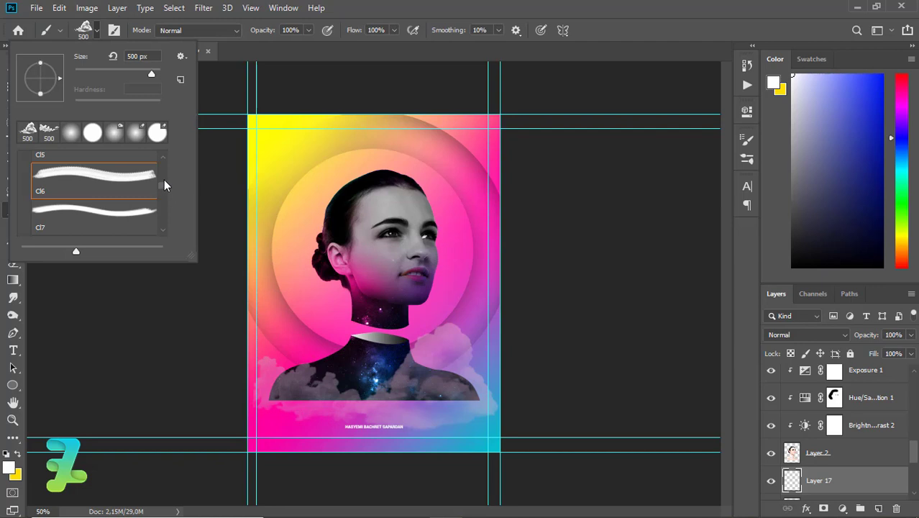
click(111, 169)
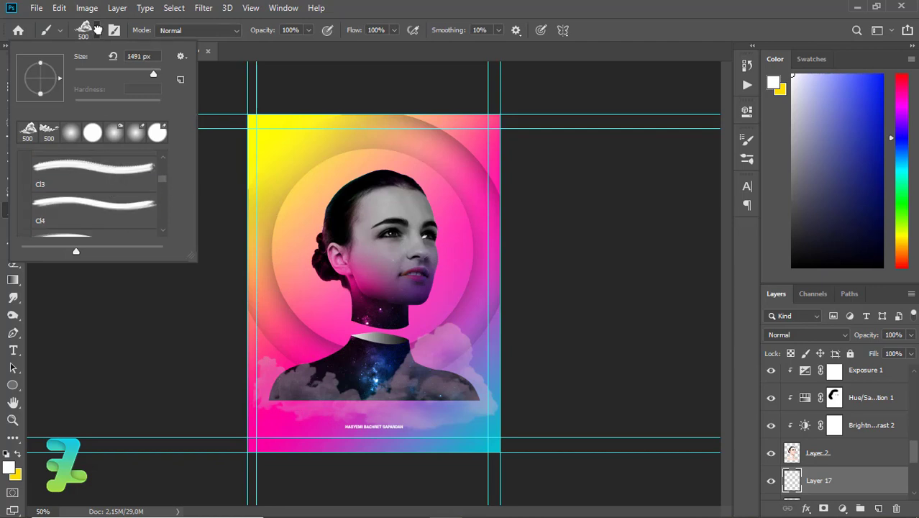
click(98, 30)
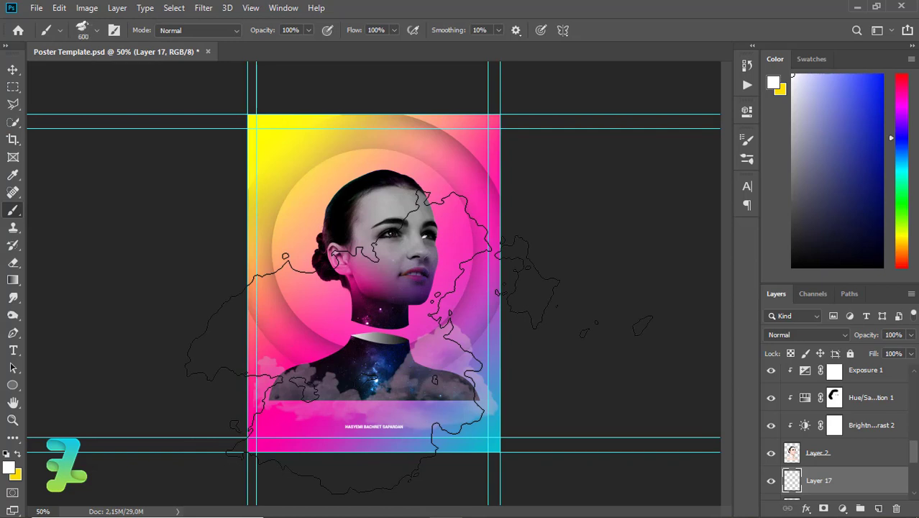
Paint clouds across the lower right, bottom and lower left, faded to 40% opacity.
drag(467, 378, 360, 384)
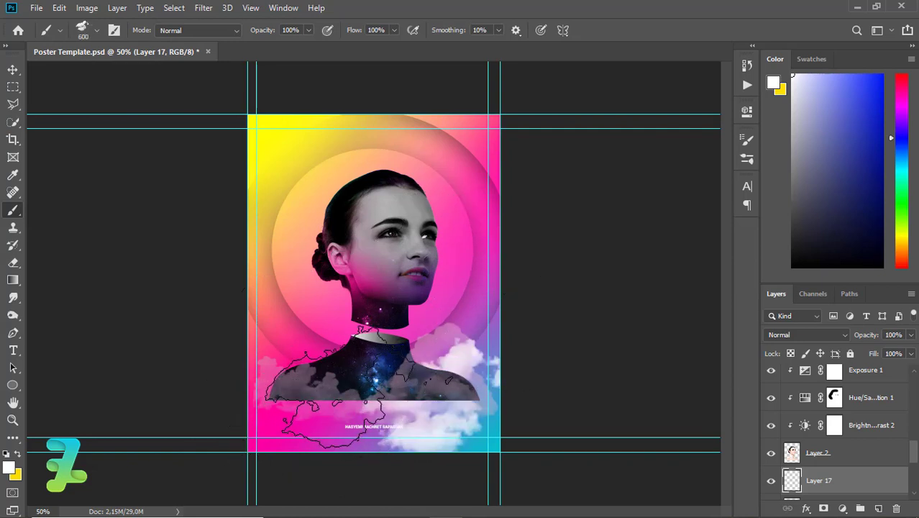
click(316, 384)
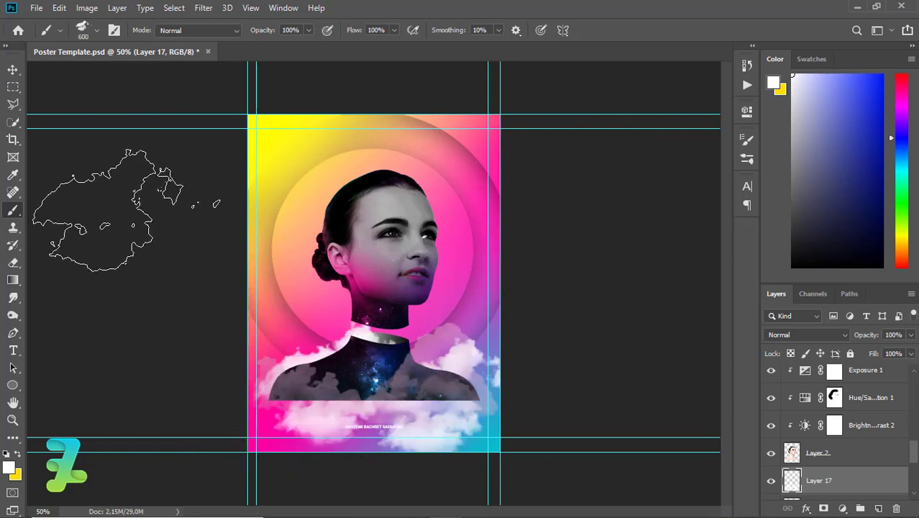
click(912, 354)
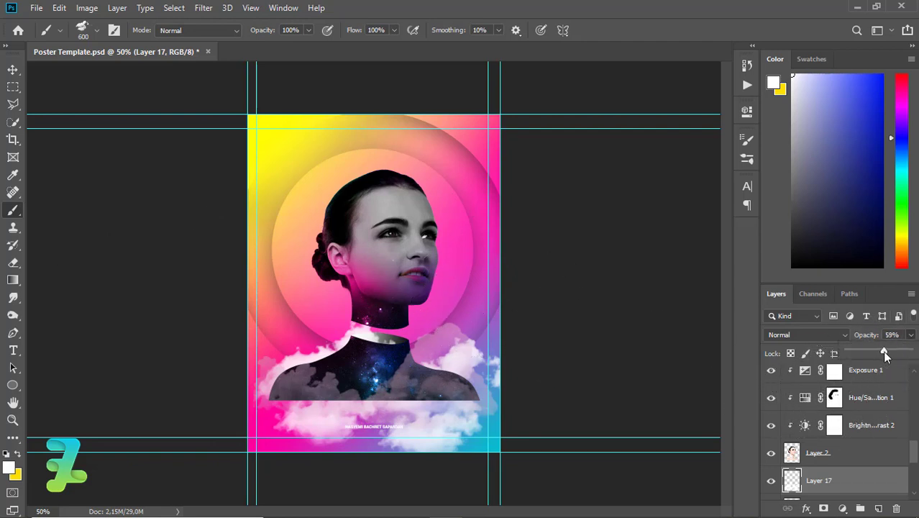
drag(883, 351, 871, 350)
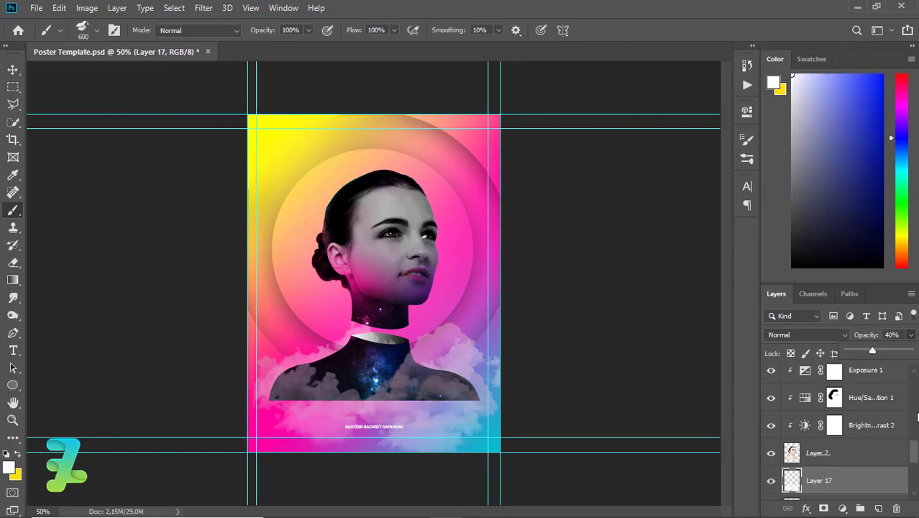
Move Layer 17 down the stack to sit just above Layer 1.
drag(914, 449, 911, 476)
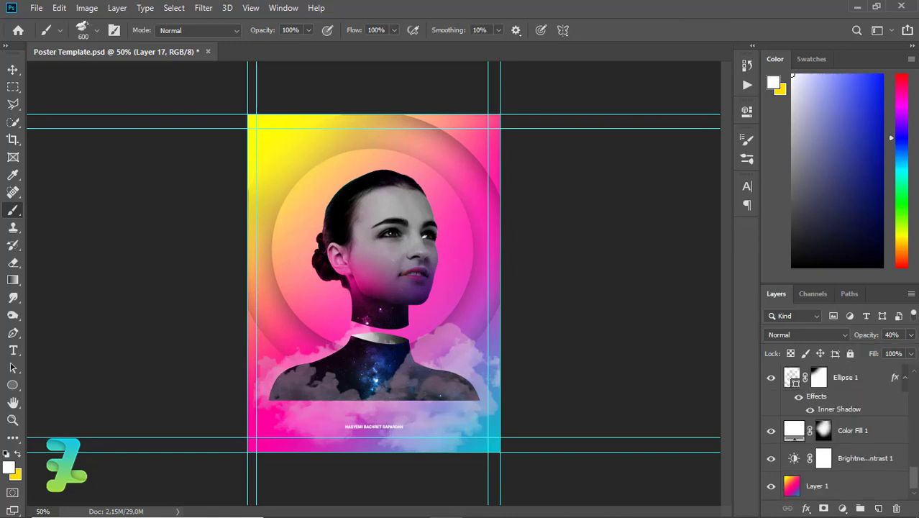
scroll(807, 410, up, 3)
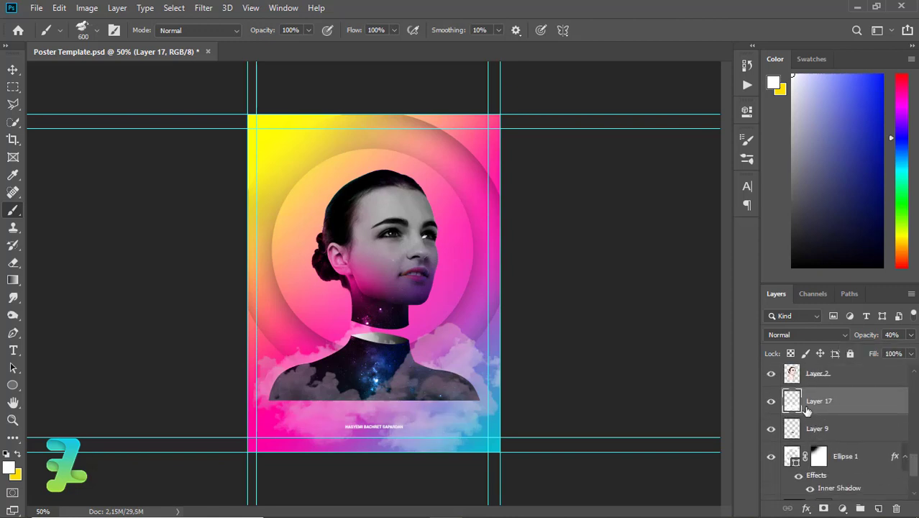
drag(804, 443, 814, 508)
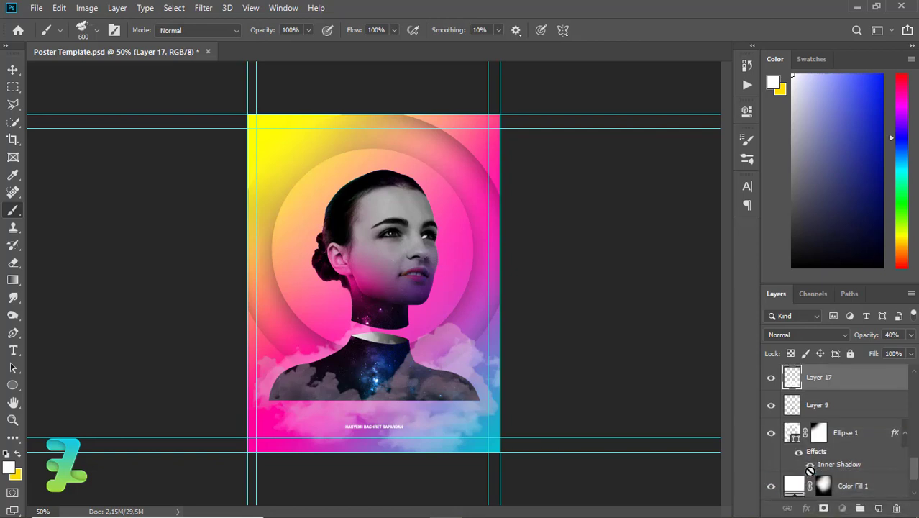
drag(809, 467, 810, 470)
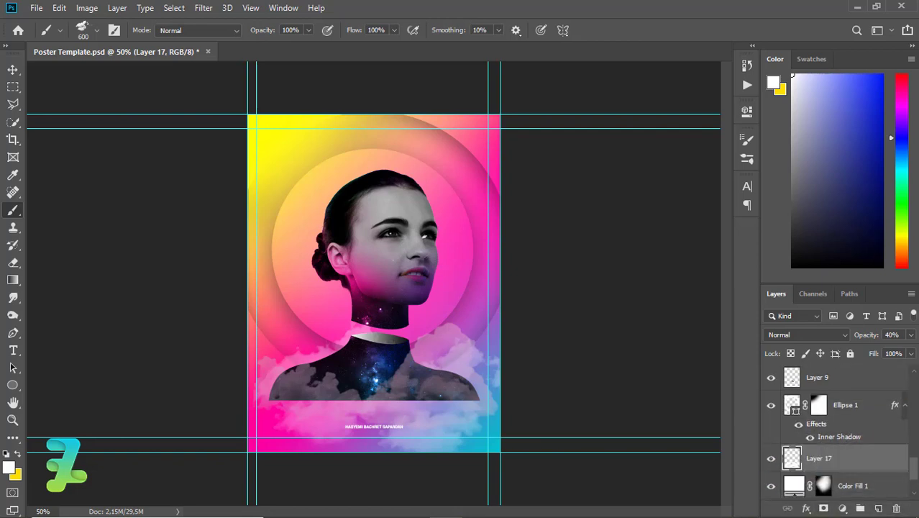
scroll(802, 432, down, 2)
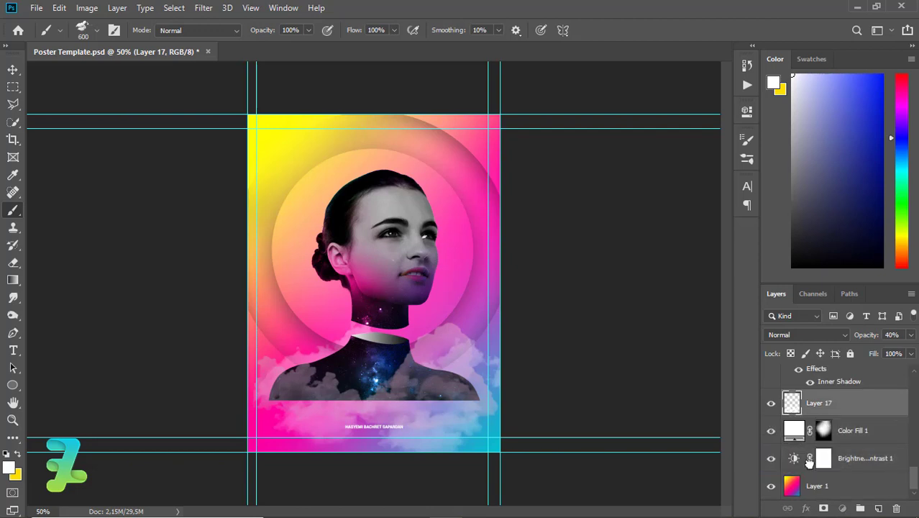
drag(810, 463, 811, 467)
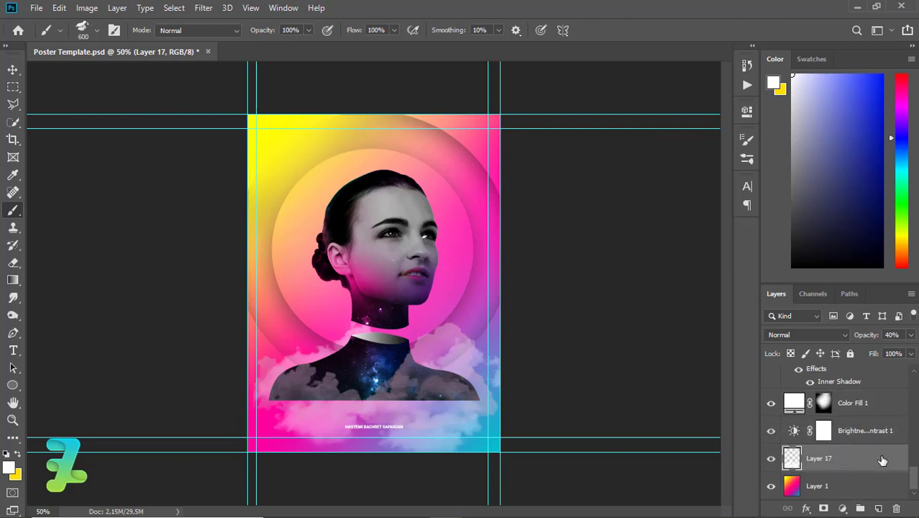
drag(914, 477, 914, 453)
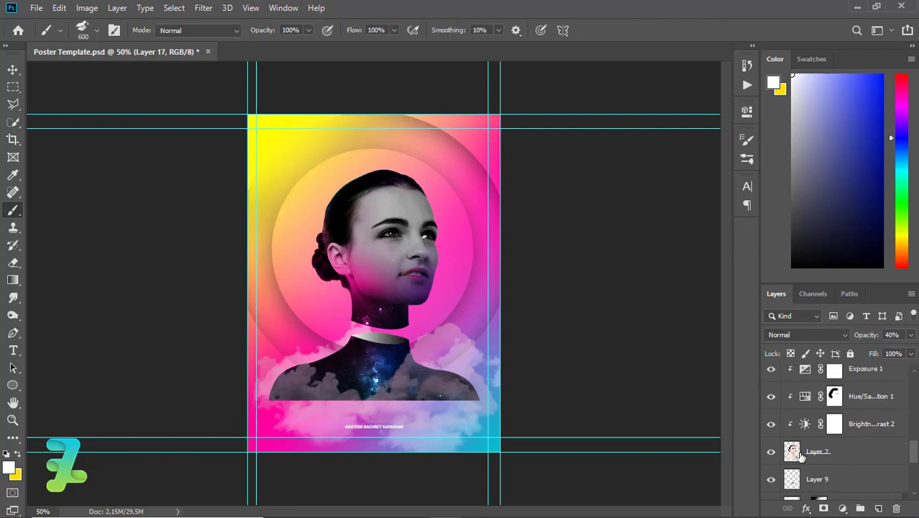
Paint black cloud strokes into Layer 2's mask using the Cl3 brush sized 700 px.
click(823, 508)
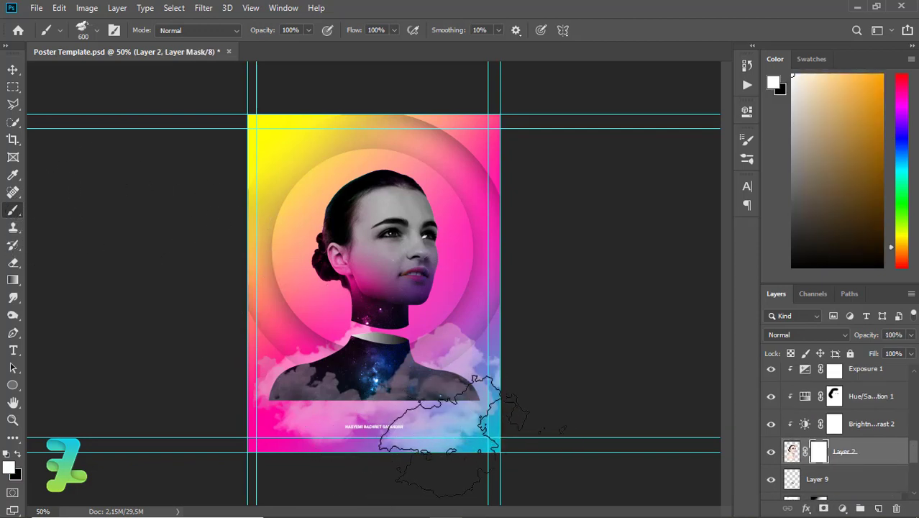
click(18, 455)
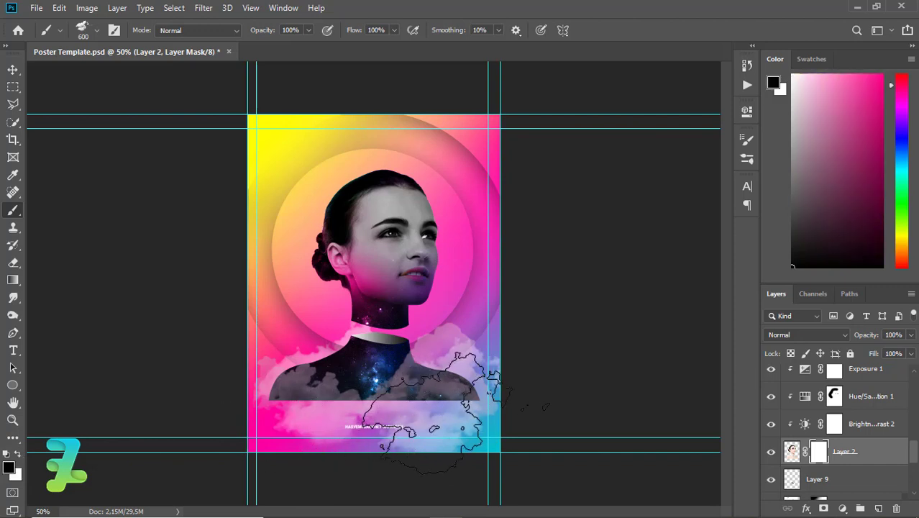
click(493, 431)
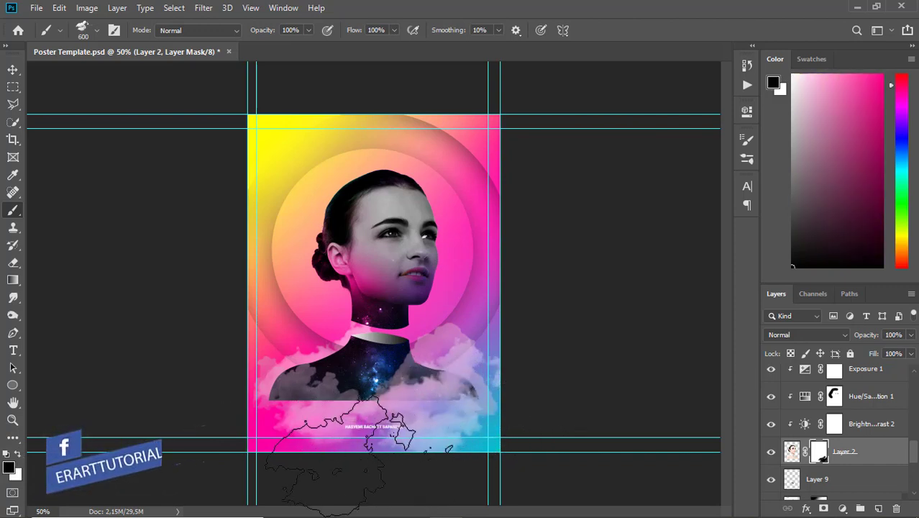
click(287, 454)
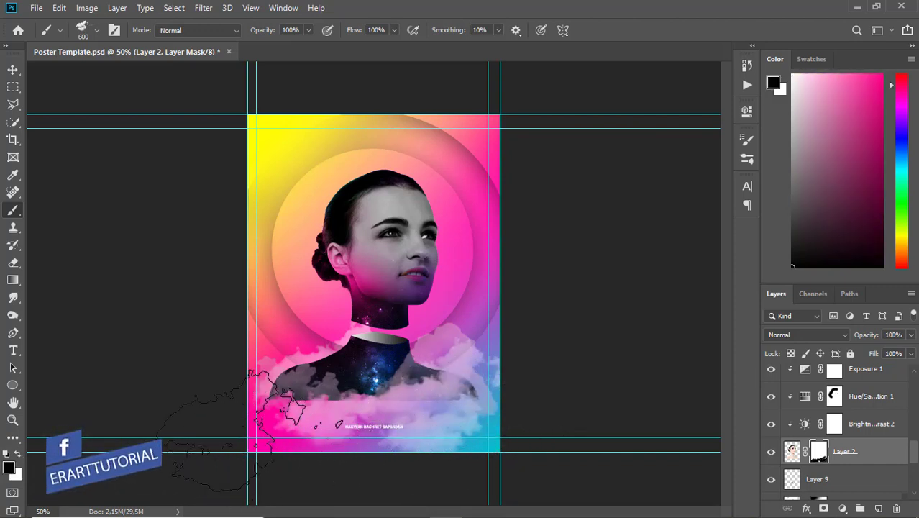
click(98, 31)
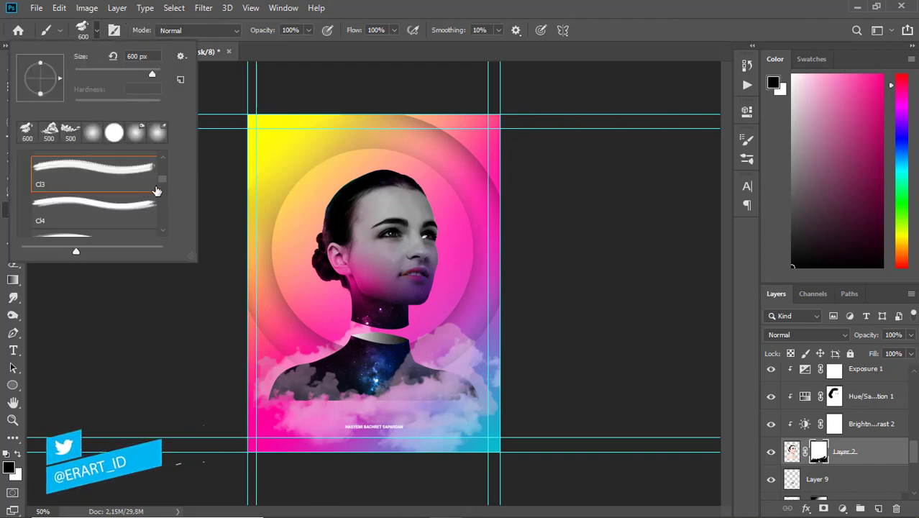
click(72, 38)
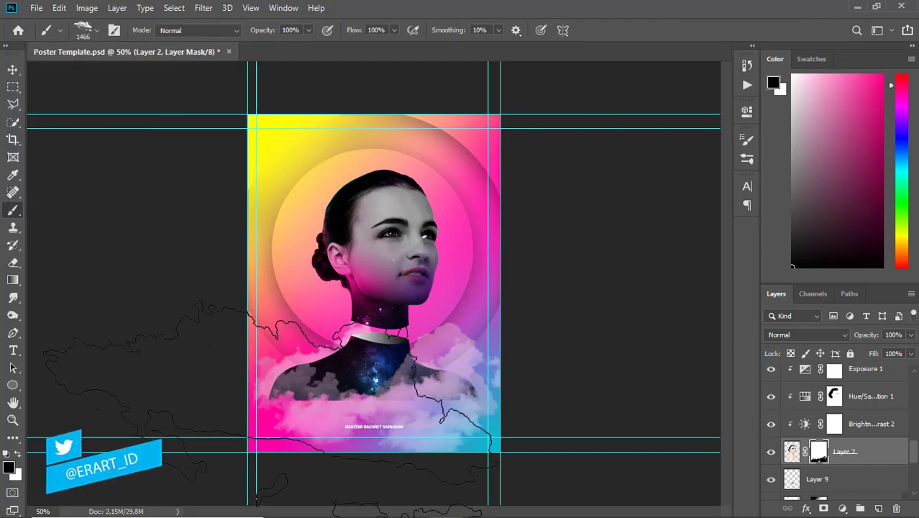
key(bracketleft)
key(bracketleft)
key(bracketleft)
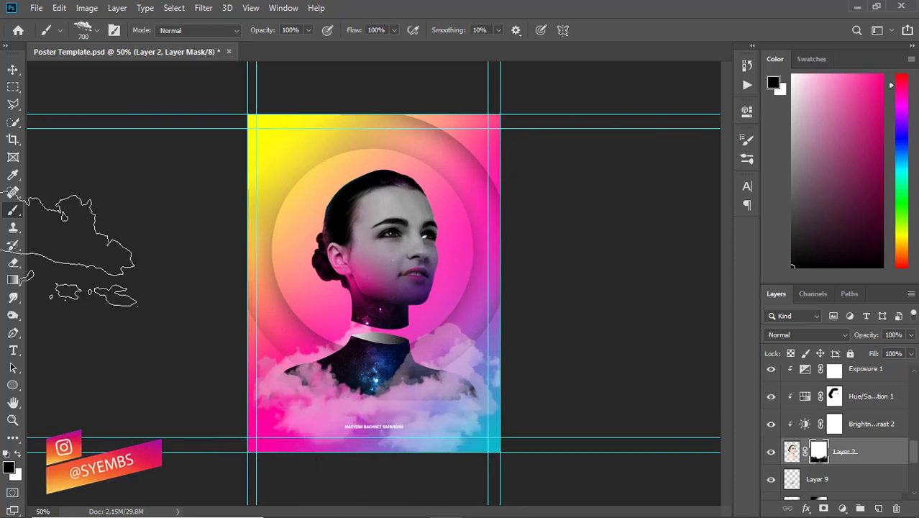
click(13, 70)
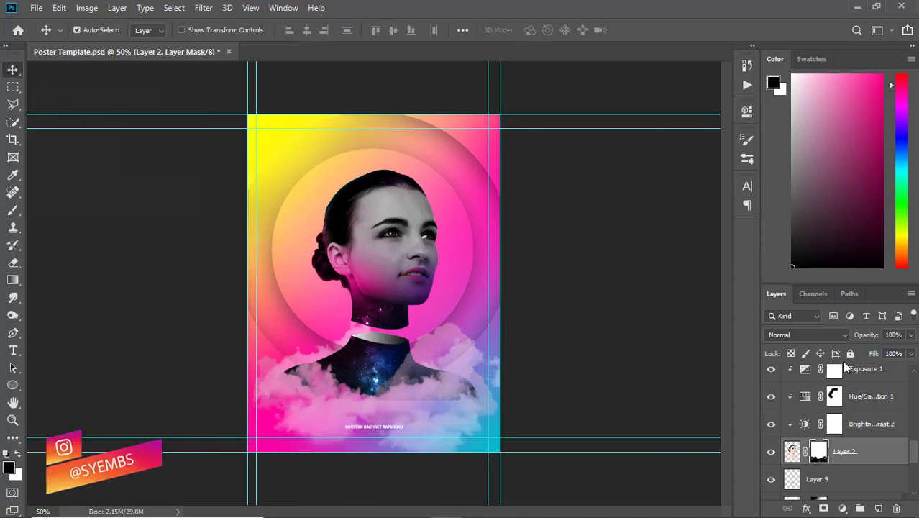
Draw a thin rectangle bar to the right of the neck on a new layer above Layer 16.
scroll(891, 431, up, 5)
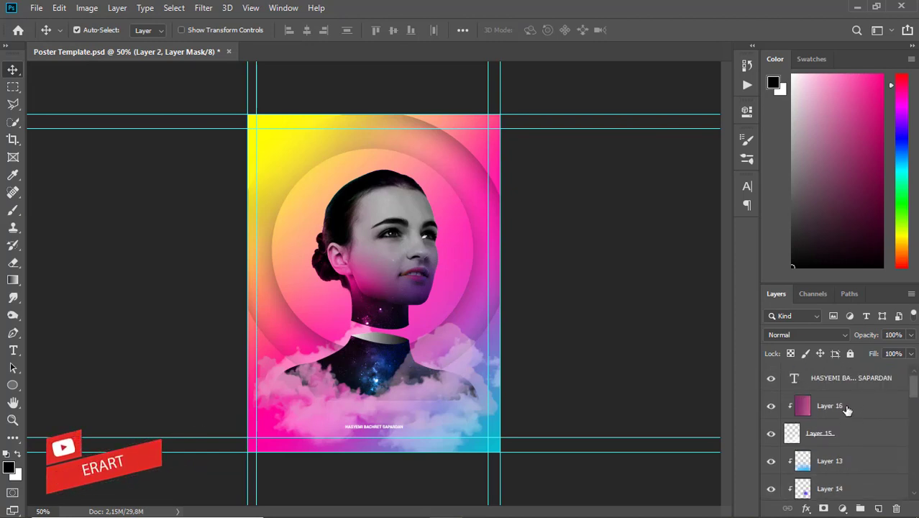
click(847, 408)
click(878, 509)
click(14, 386)
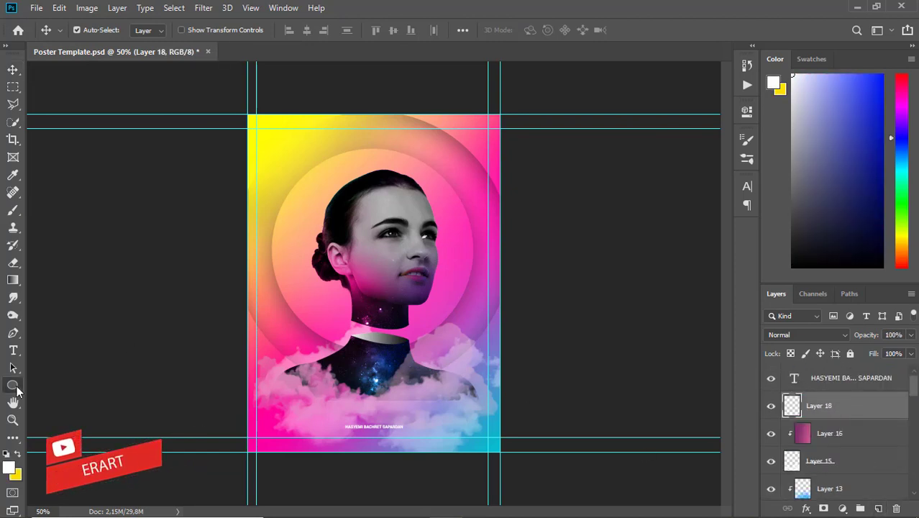
right_click(17, 389)
click(44, 388)
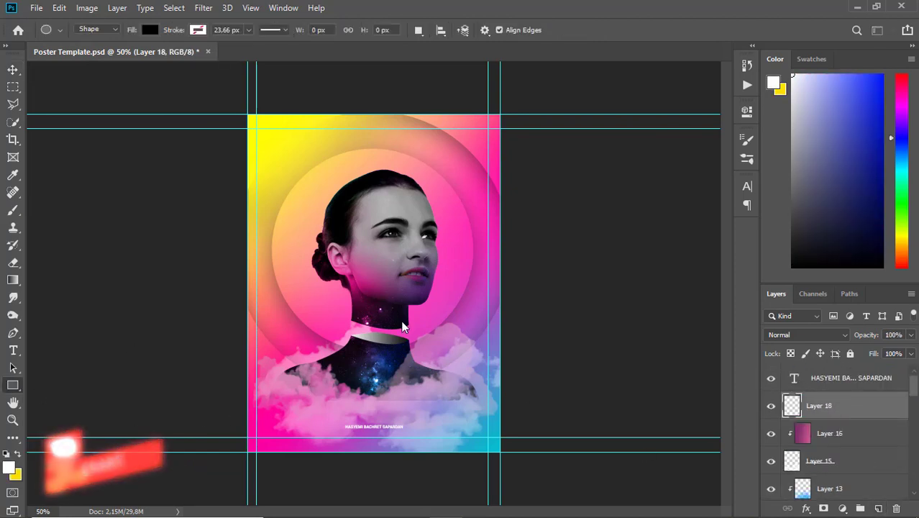
drag(387, 332, 480, 340)
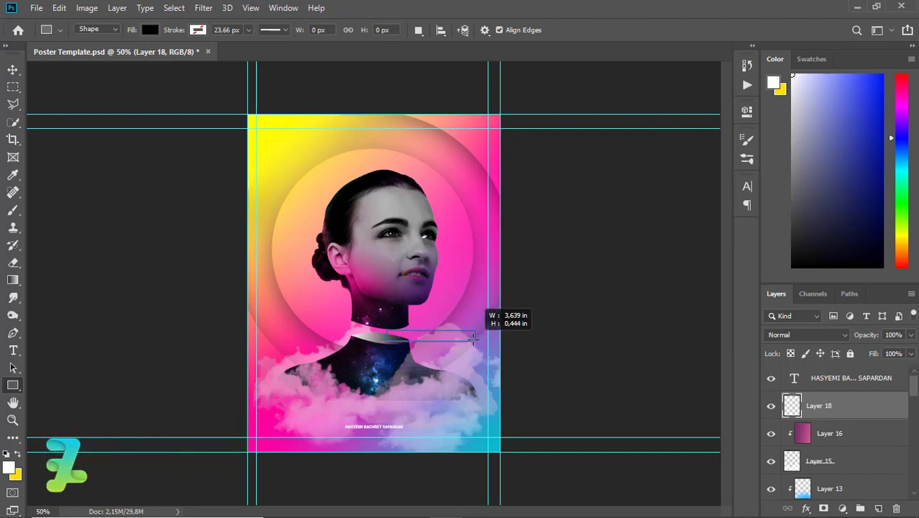
drag(480, 340, 474, 337)
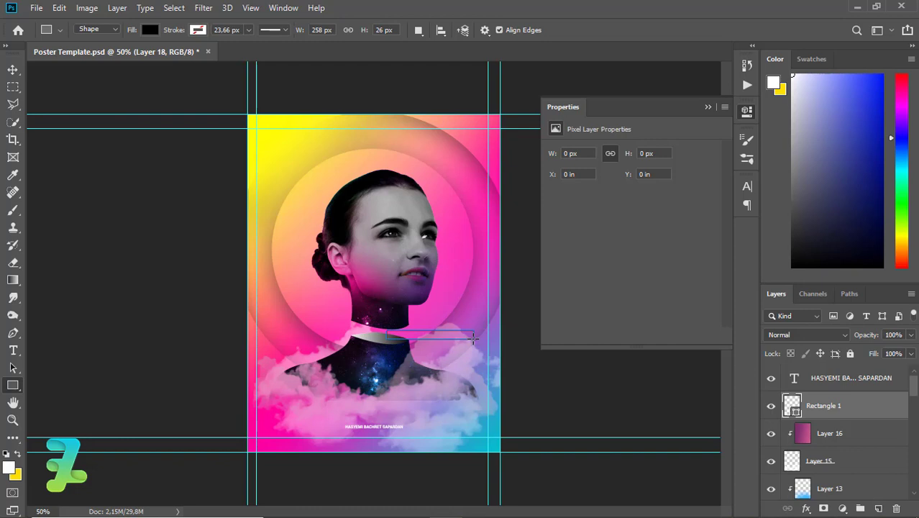
Fill the bar with a gradient from blue 3419ff to bright cyan.
click(555, 191)
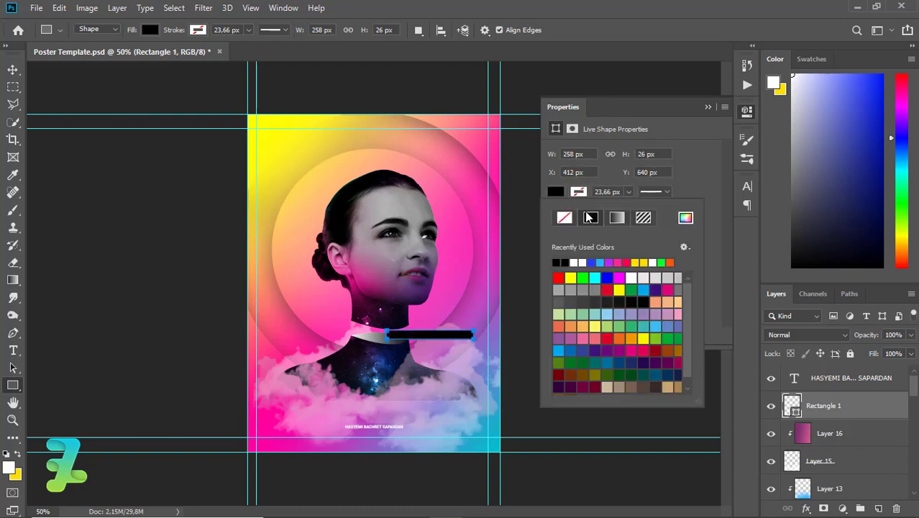
click(616, 217)
click(627, 270)
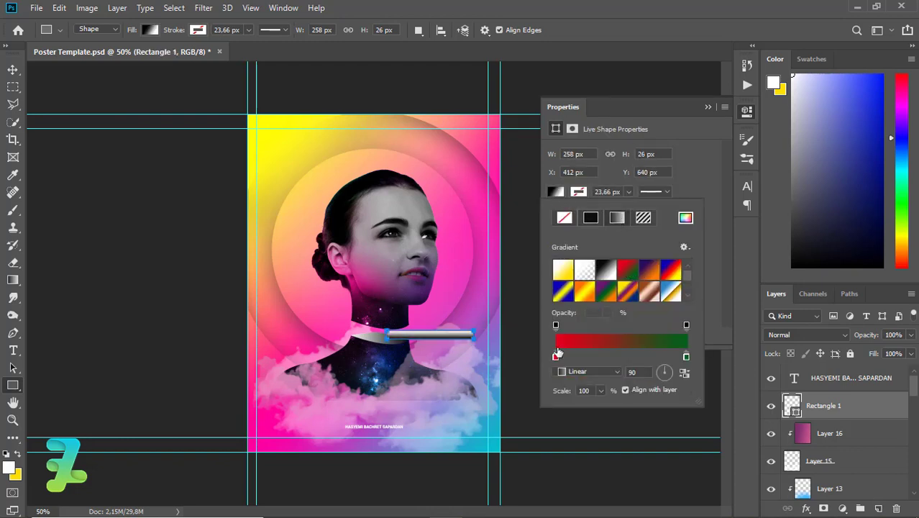
double_click(557, 354)
click(390, 264)
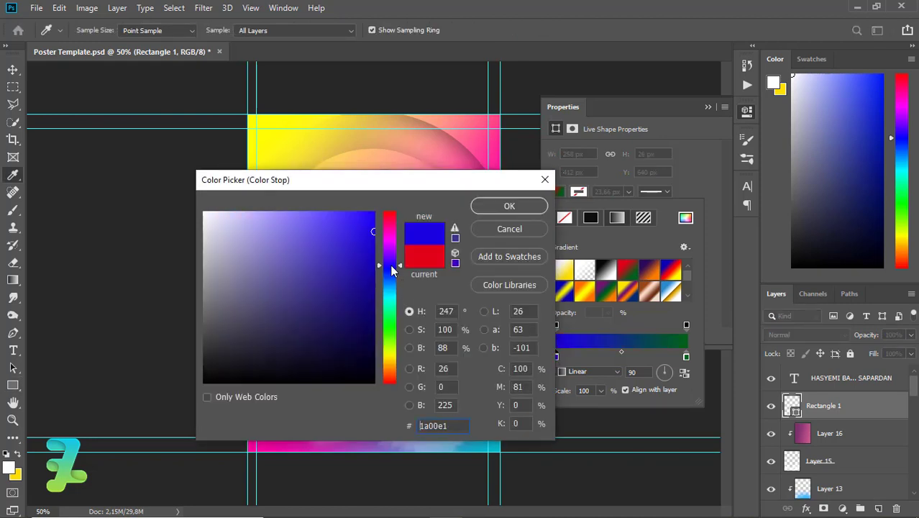
drag(375, 231, 358, 213)
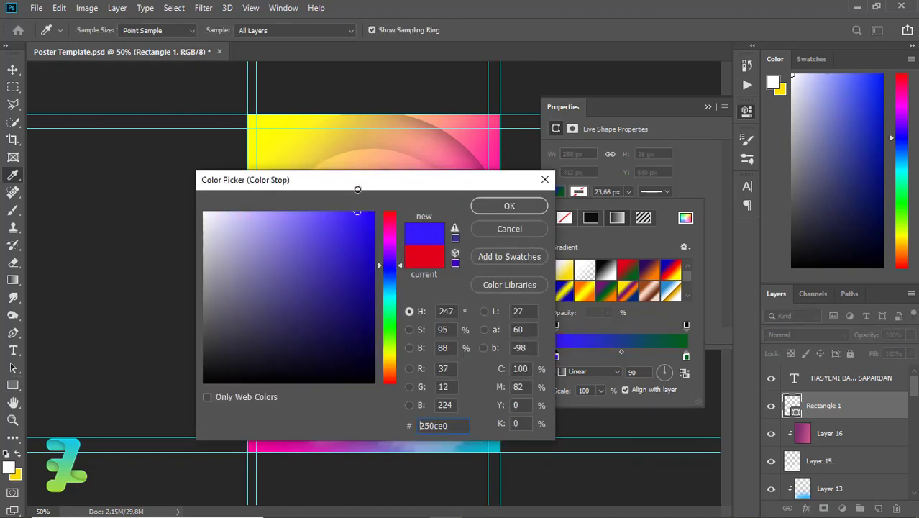
click(487, 207)
double_click(686, 356)
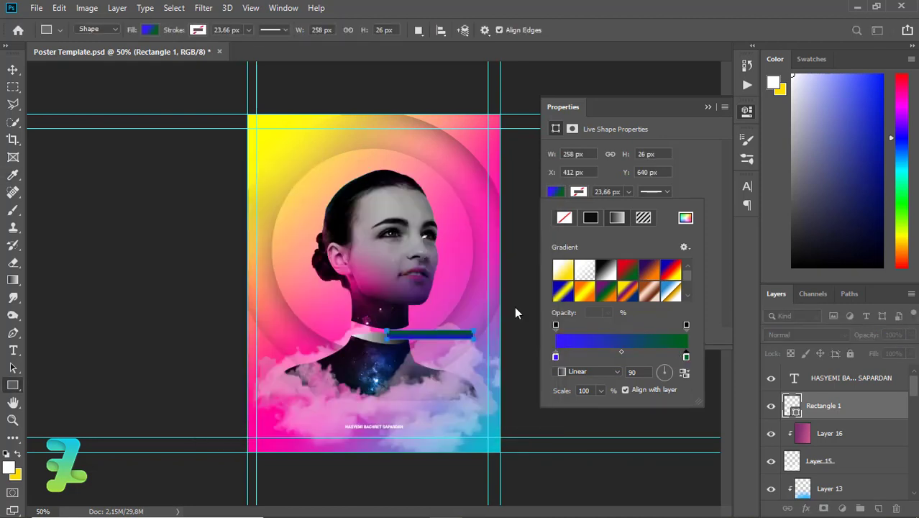
drag(390, 318, 390, 295)
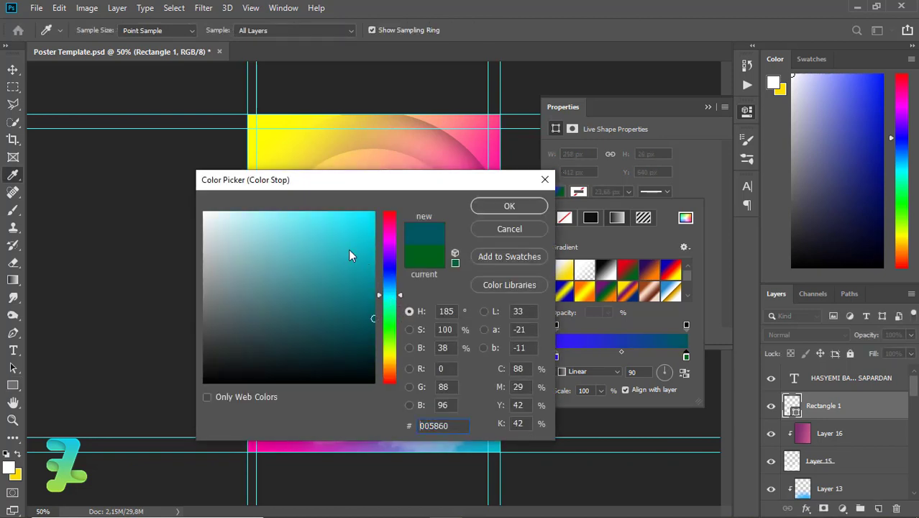
click(356, 212)
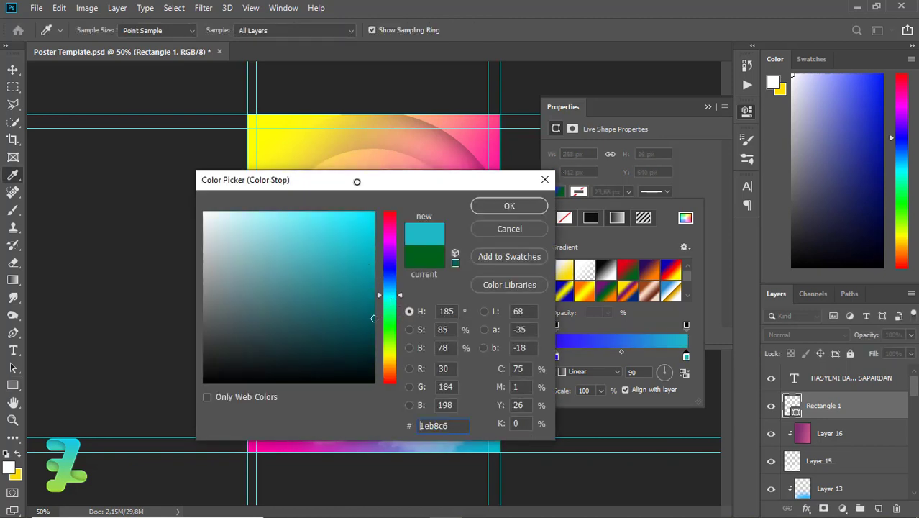
click(496, 207)
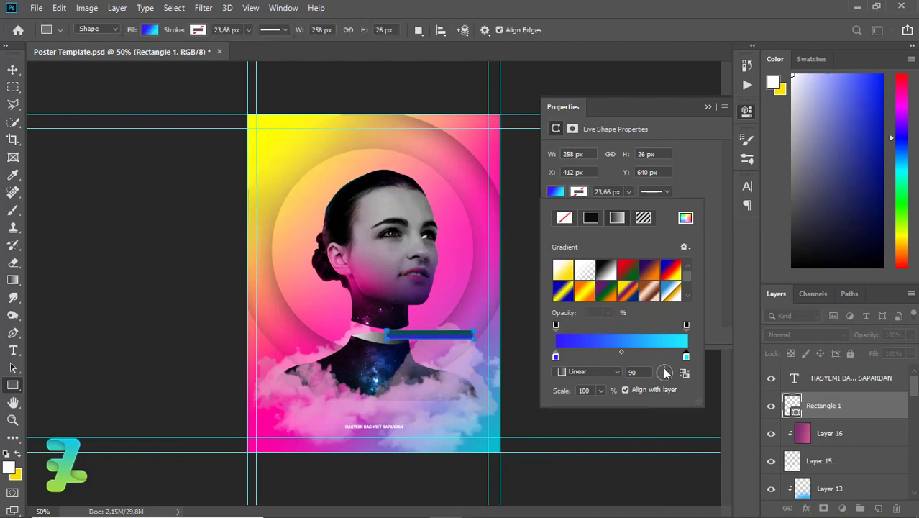
key(Return)
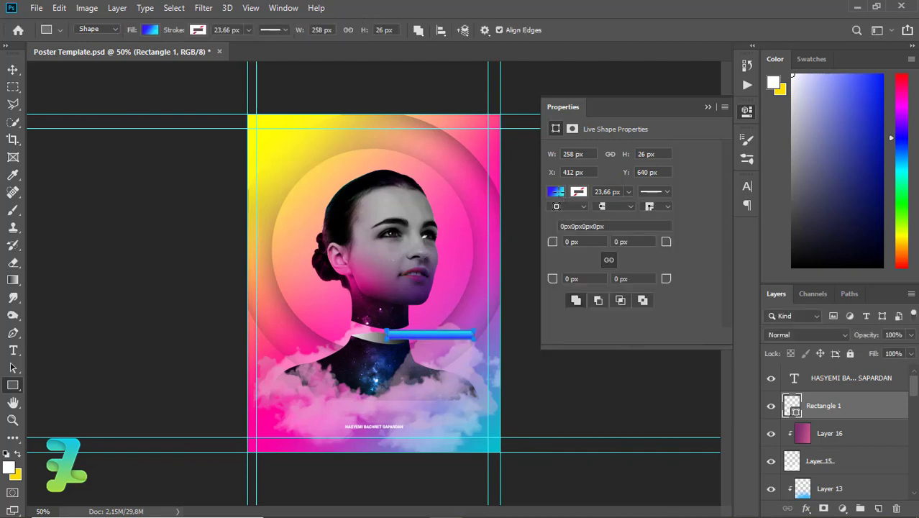
Set the bar's gradient angle to 0° so it runs horizontally.
click(534, 124)
click(534, 126)
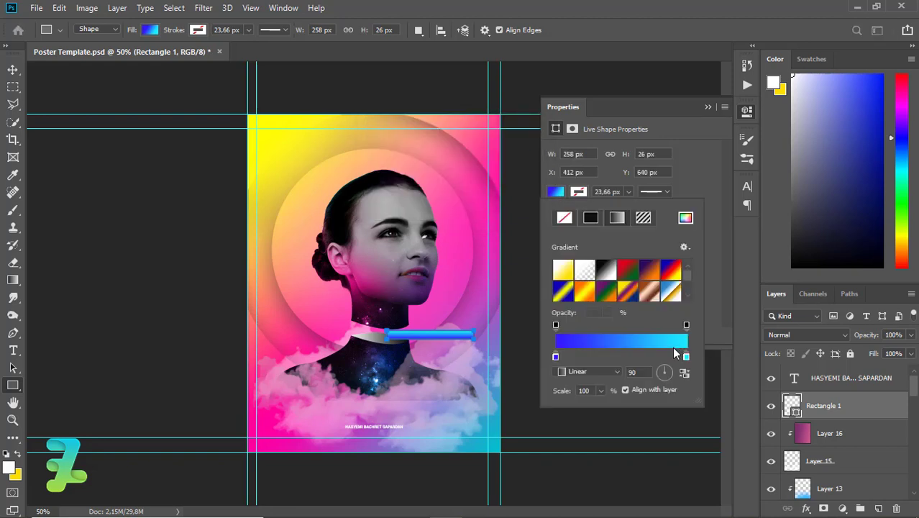
key(Escape)
click(555, 191)
click(677, 371)
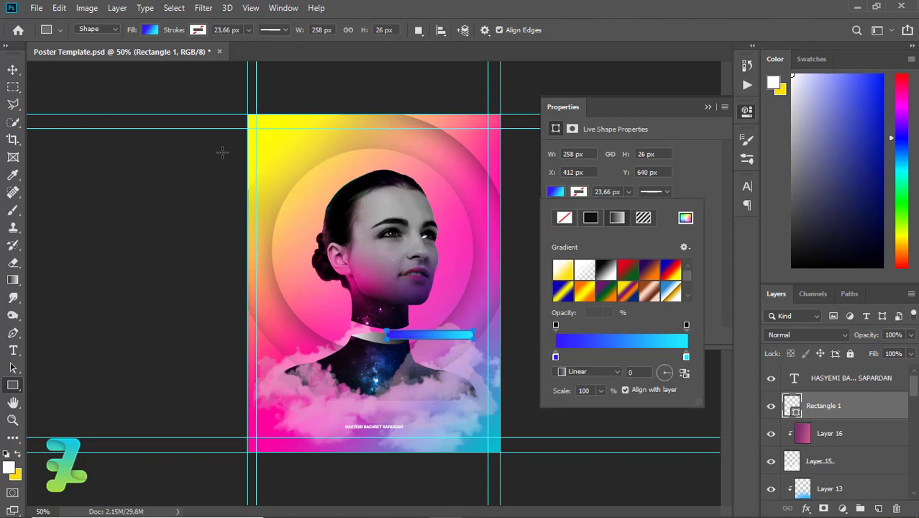
click(13, 70)
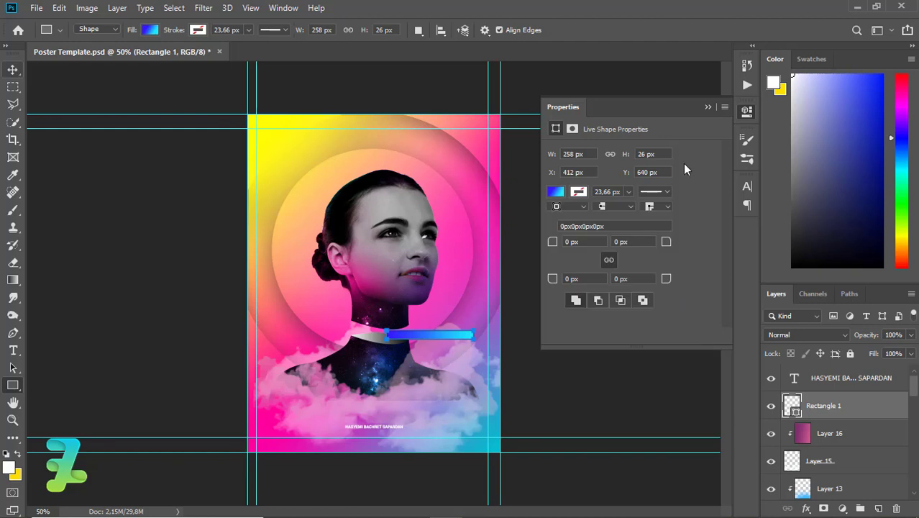
click(14, 68)
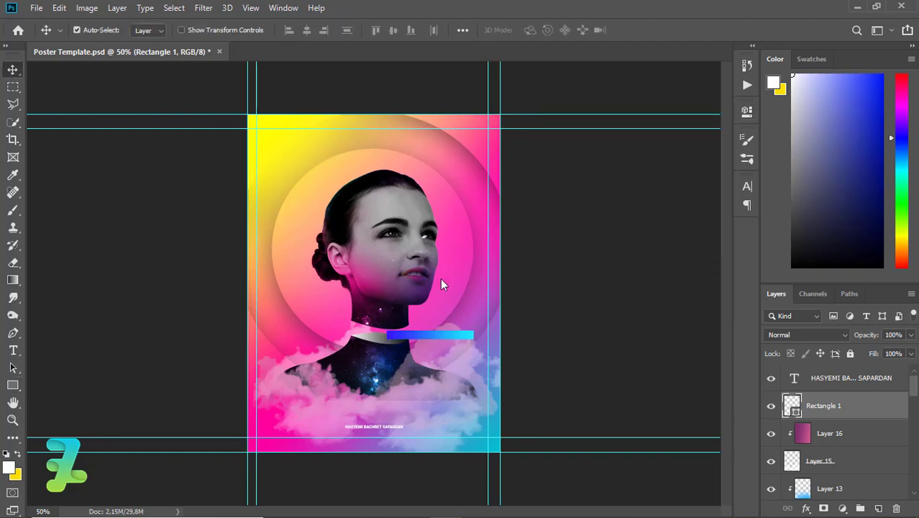
Duplicate Rectangle 1, rotate the copy 90° clockwise, and place it upright beside the head's left.
key(ctrl+j)
mouse_move(455, 334)
mouse_down()
mouse_move(450, 341)
mouse_move(365, 210)
mouse_up()
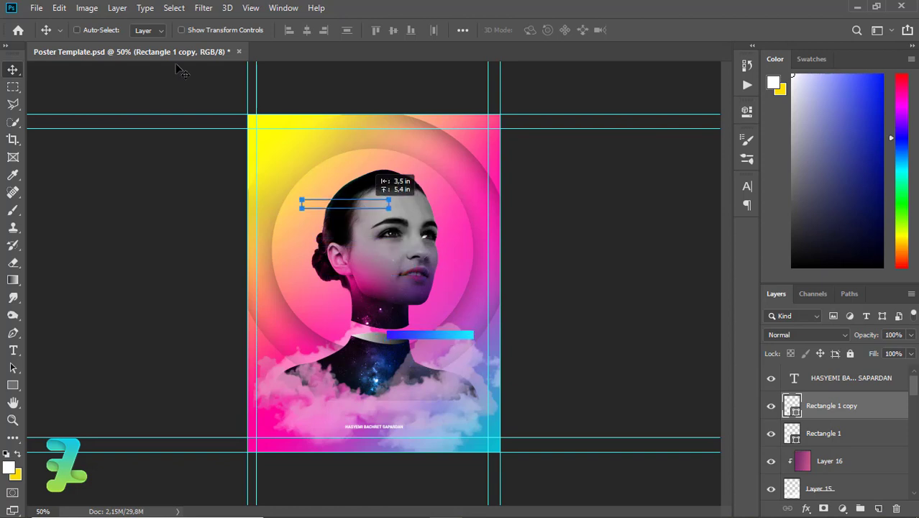
click(57, 8)
mouse_move(112, 315)
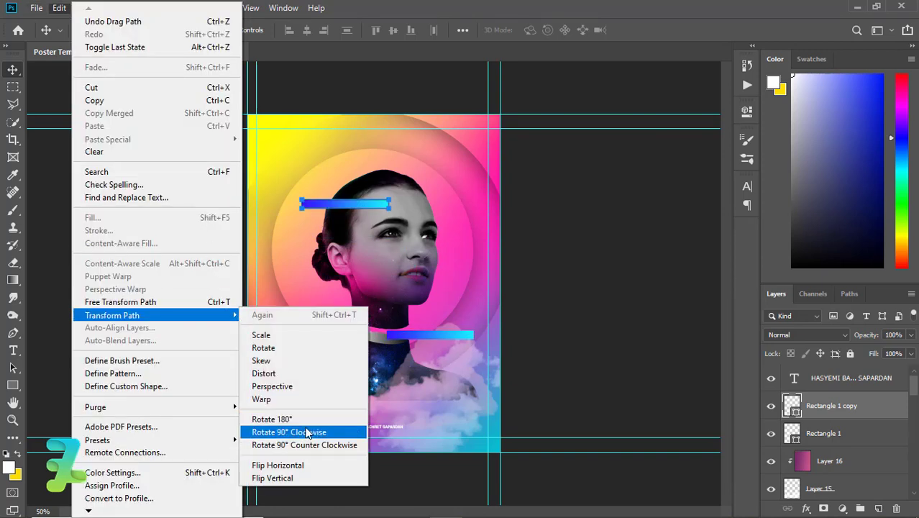
click(310, 223)
key(ctrl)
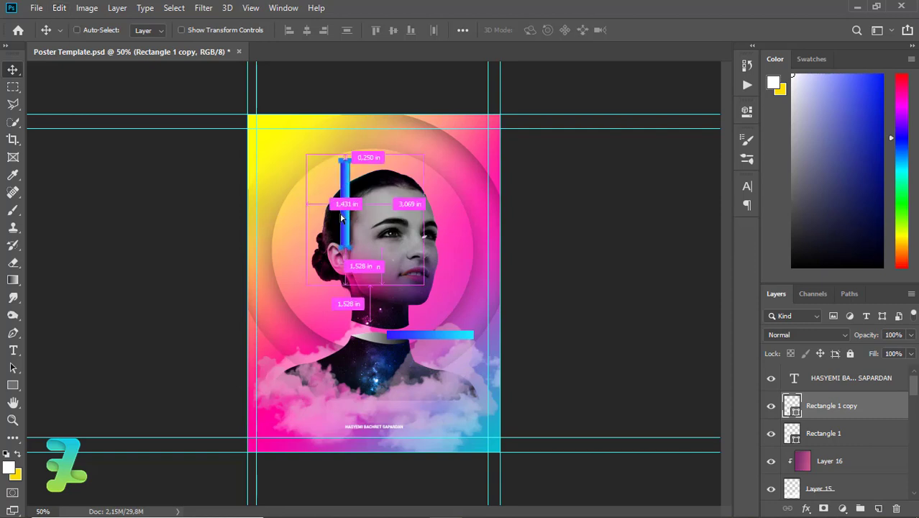
drag(342, 223, 352, 208)
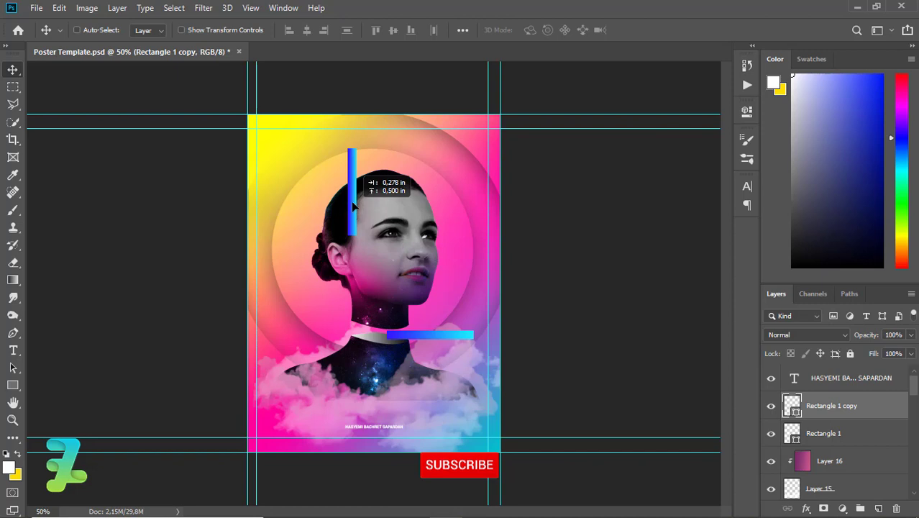
drag(351, 206, 351, 196)
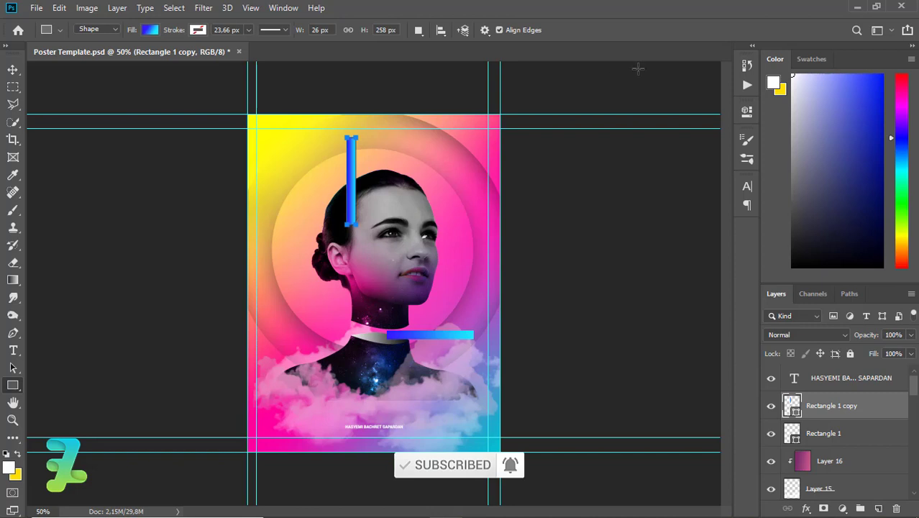
Apply a three-colour gradient preset to the bar's fill and make the left stop purple (ac00b2).
click(244, 127)
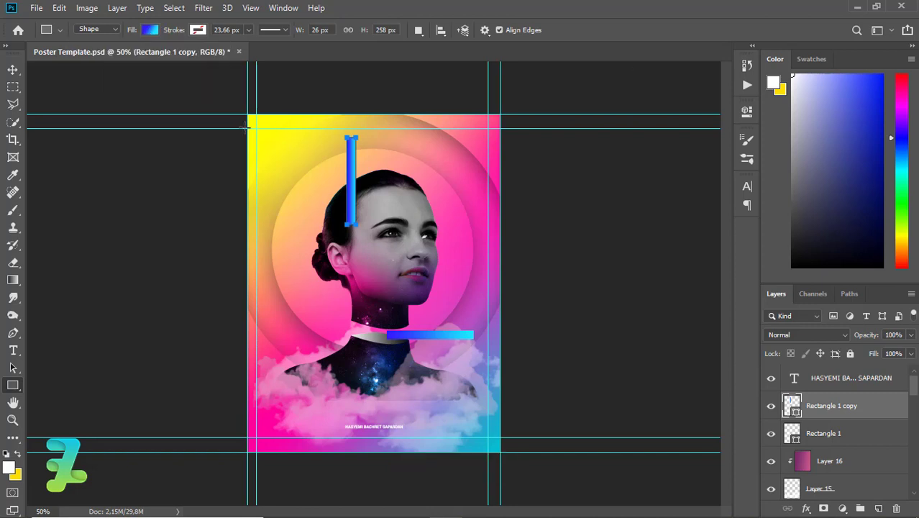
click(150, 31)
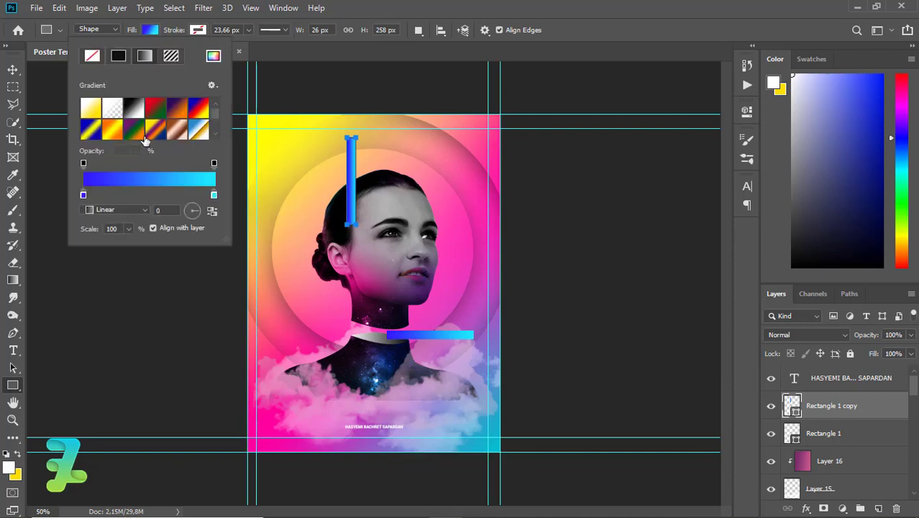
click(198, 108)
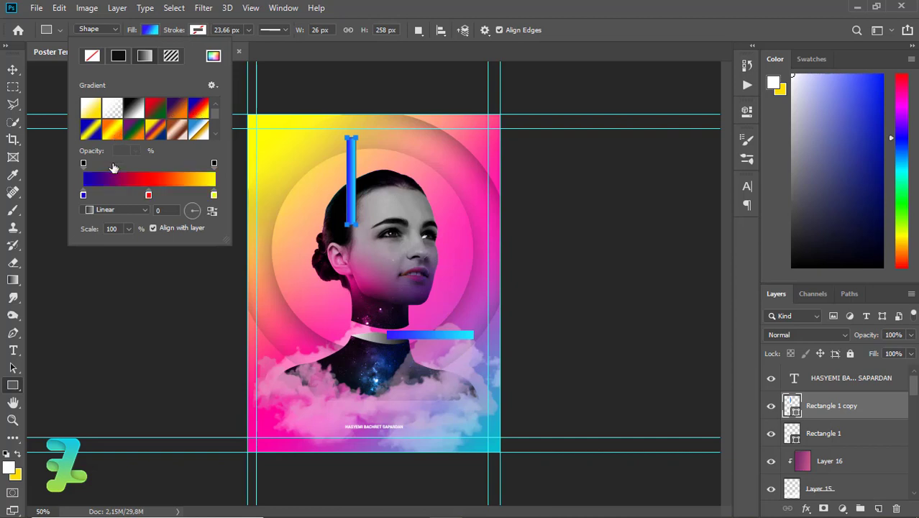
double_click(84, 196)
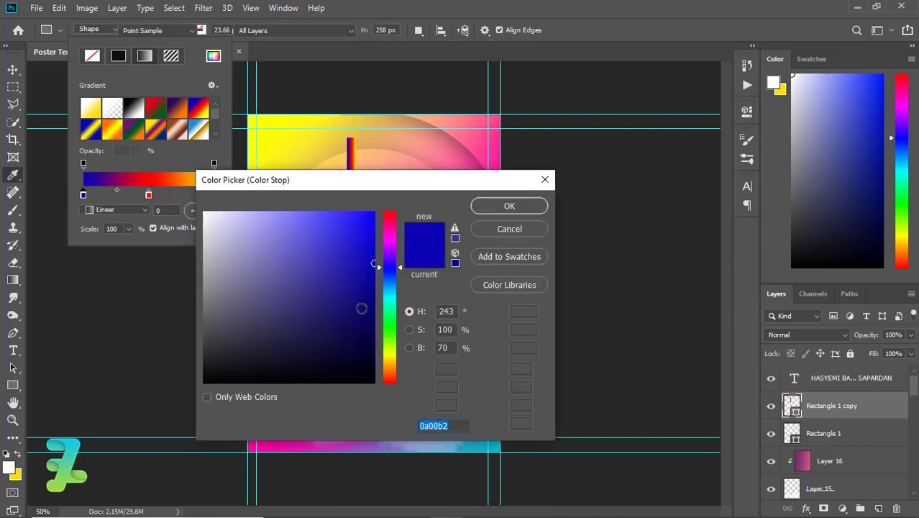
click(390, 289)
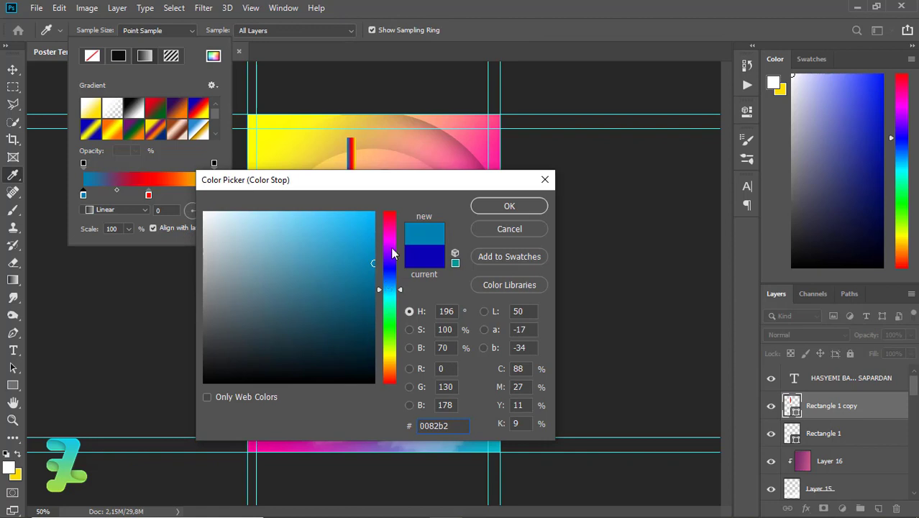
drag(393, 289, 397, 242)
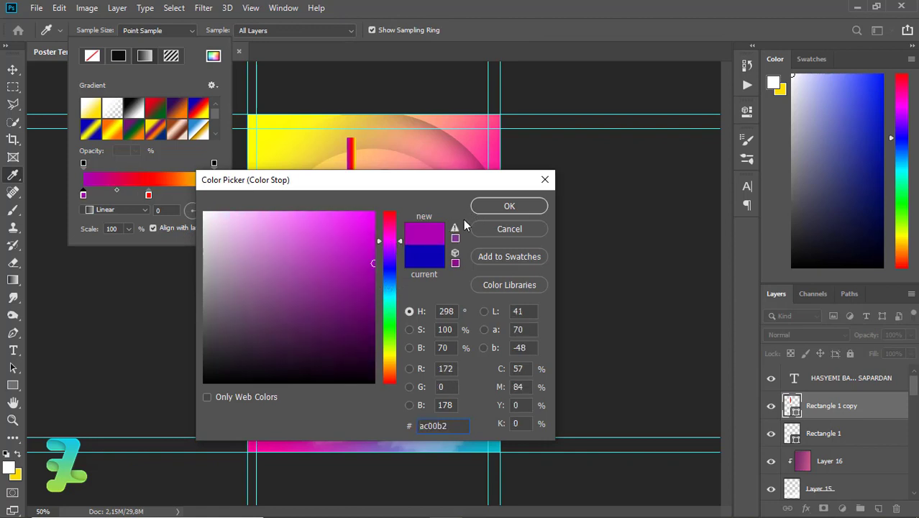
click(508, 206)
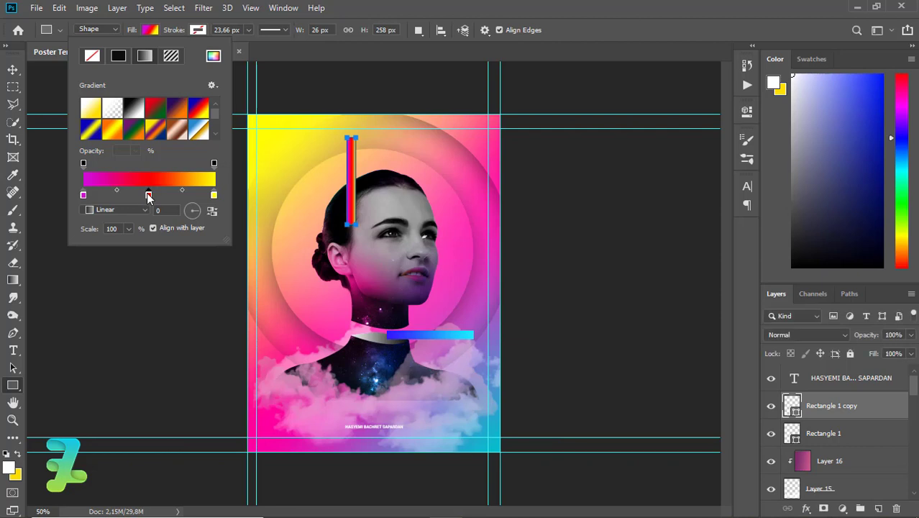
Set the middle gradient stop to 00e4ff and the right stop to 00ff9c.
double_click(149, 196)
text(00e4ff)
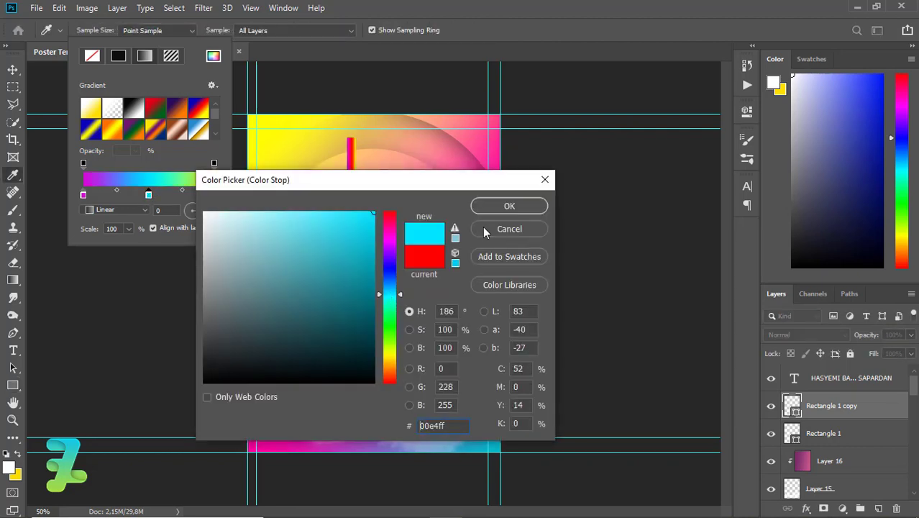
click(493, 207)
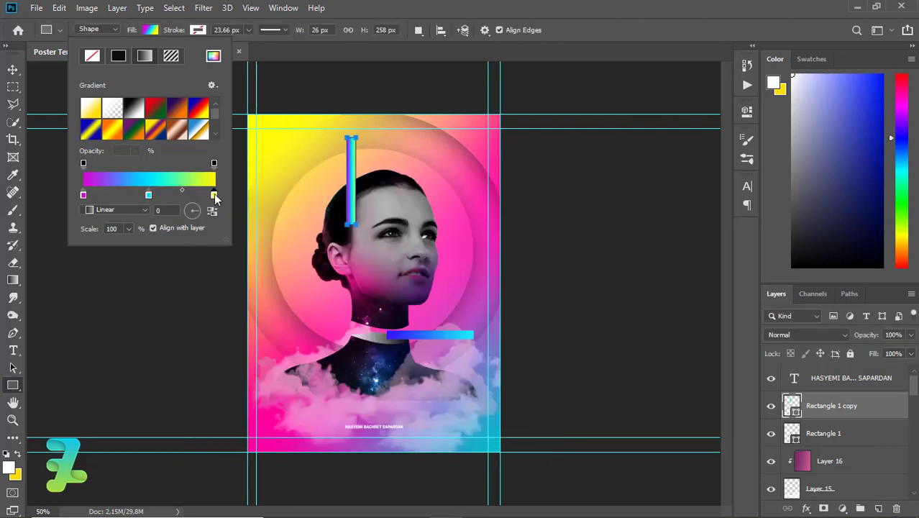
double_click(213, 195)
text(00ff9c)
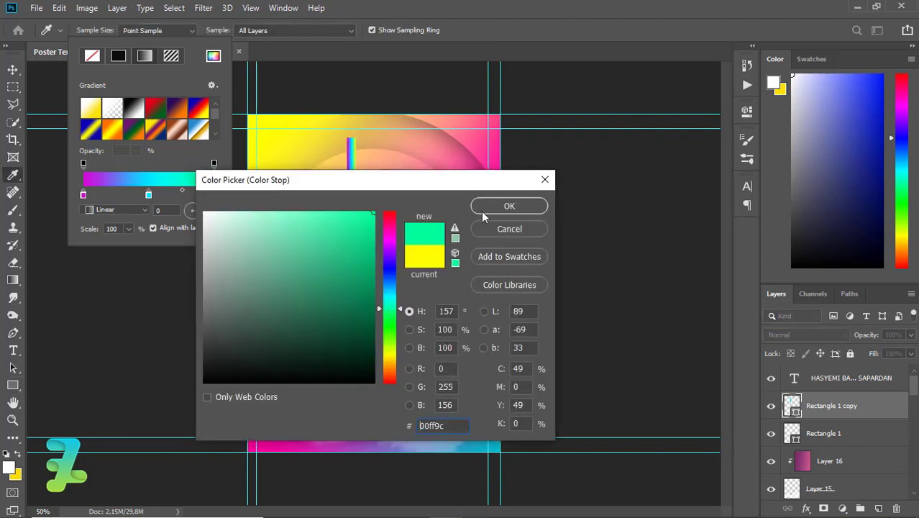
click(482, 208)
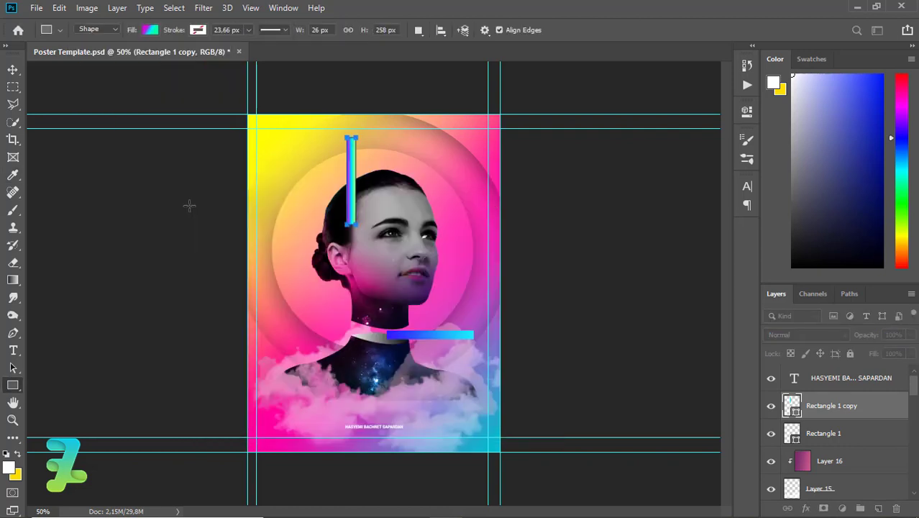
Set the bar's gradient angle to 90° so it runs vertically.
click(147, 64)
click(488, 203)
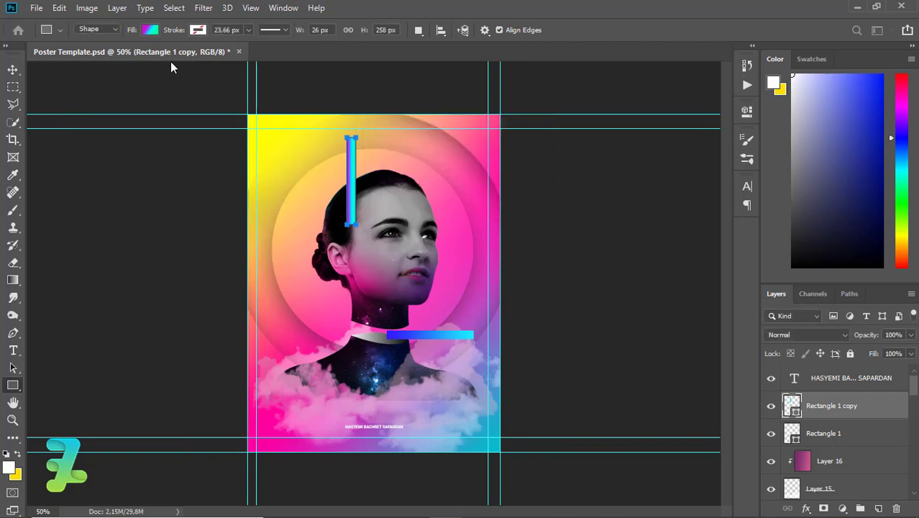
click(150, 30)
drag(196, 209, 192, 196)
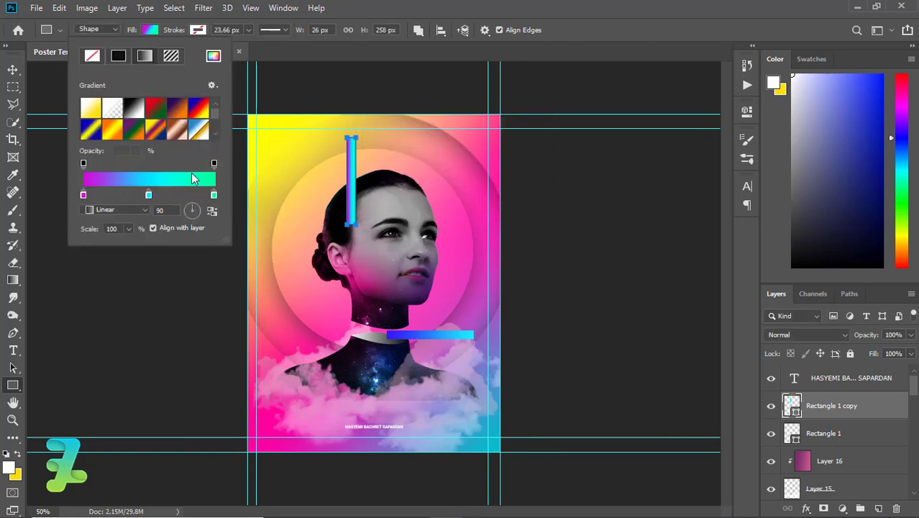
click(13, 69)
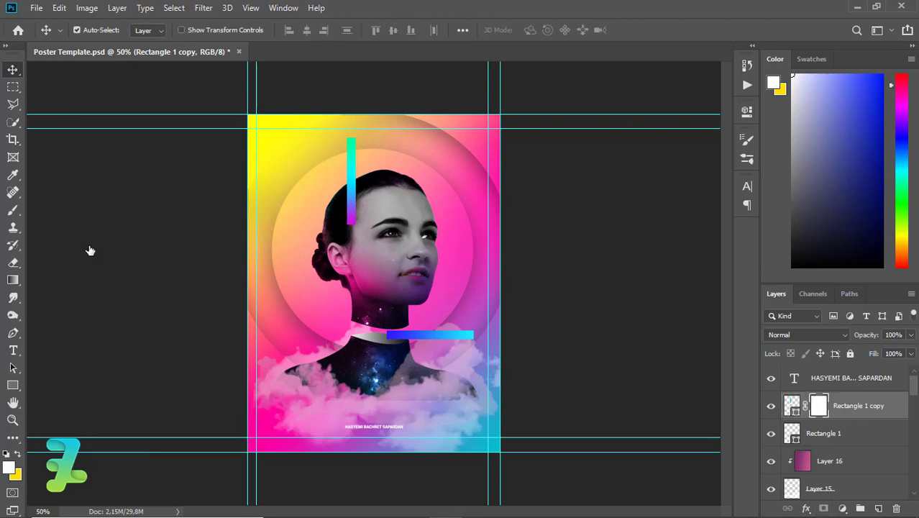
Mask the vertical bar and fade its top with a soft round 300 px black brush.
key(d)
click(12, 210)
click(87, 29)
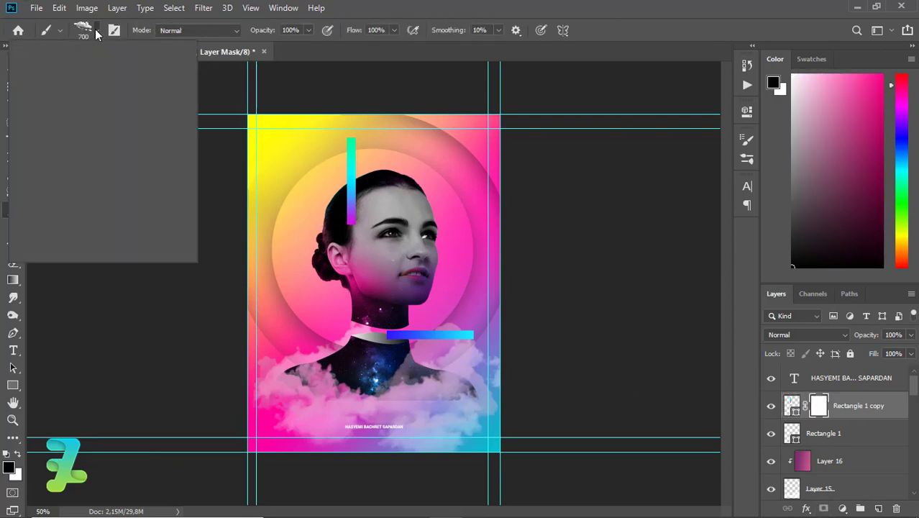
click(113, 132)
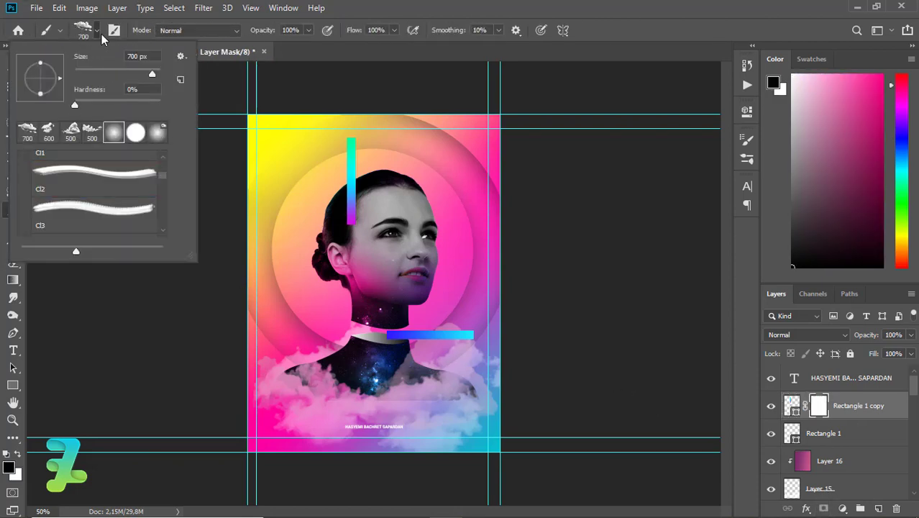
click(233, 93)
key(bracketleft)
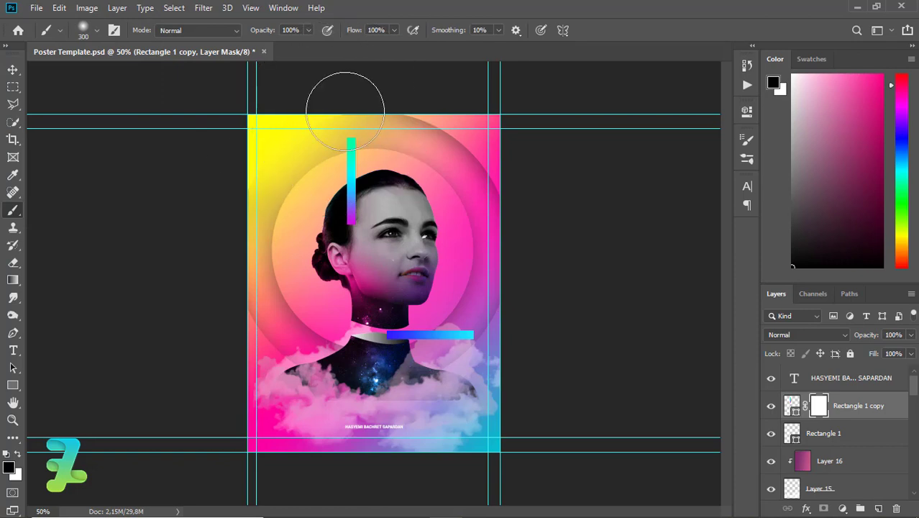
click(342, 104)
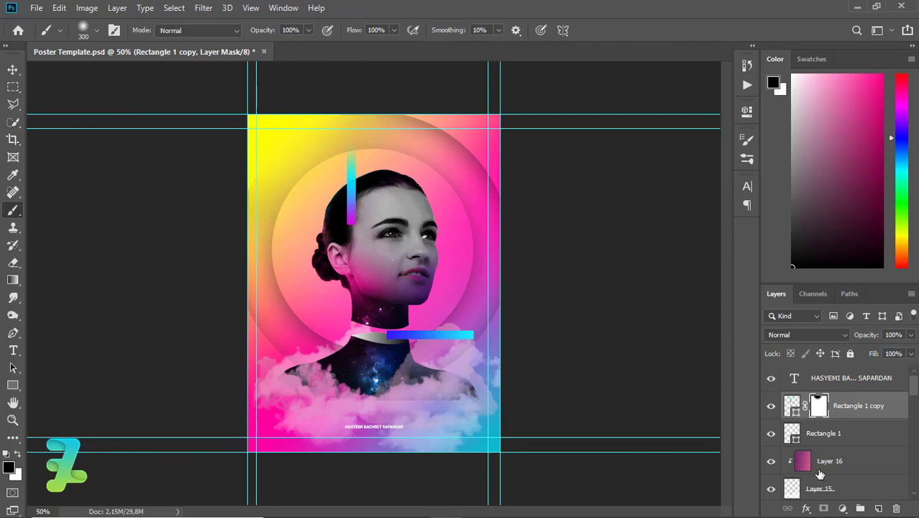
Add a layer mask to Rectangle 1 and paint out the horizontal bar's right end.
click(823, 433)
click(823, 508)
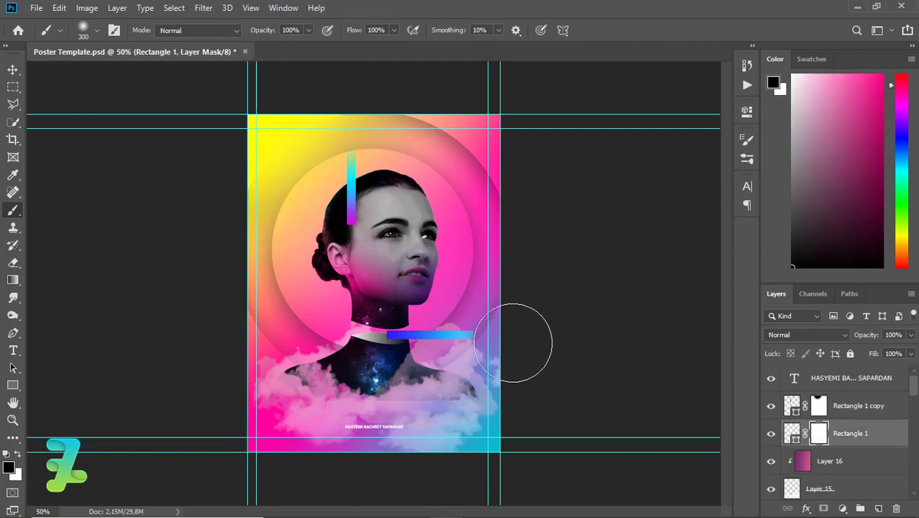
drag(512, 343, 502, 346)
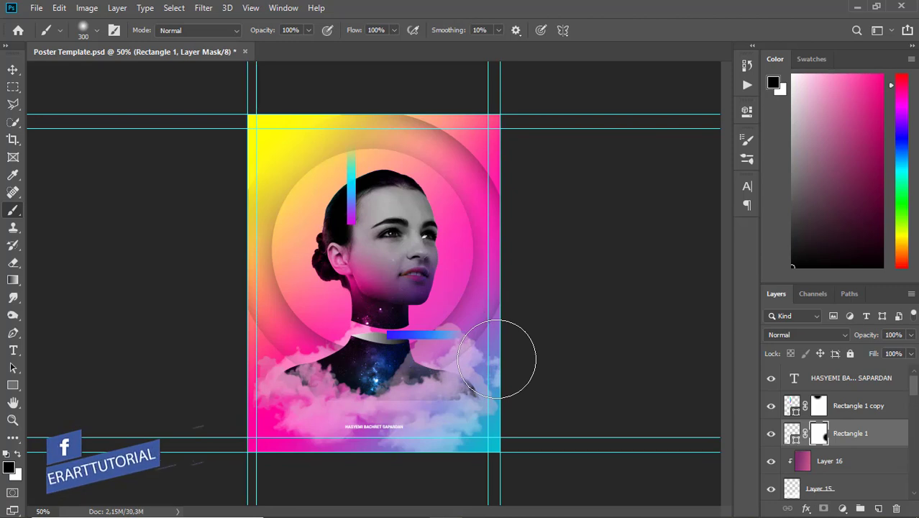
click(14, 68)
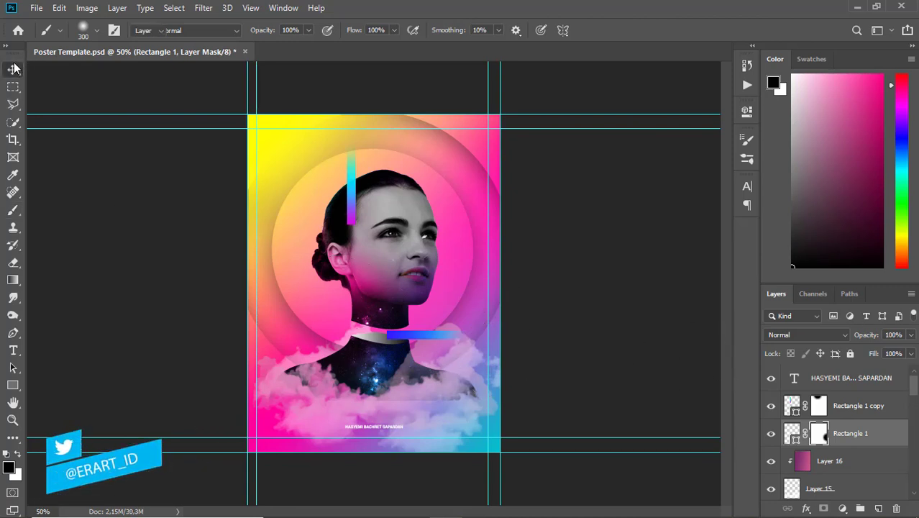
click(13, 351)
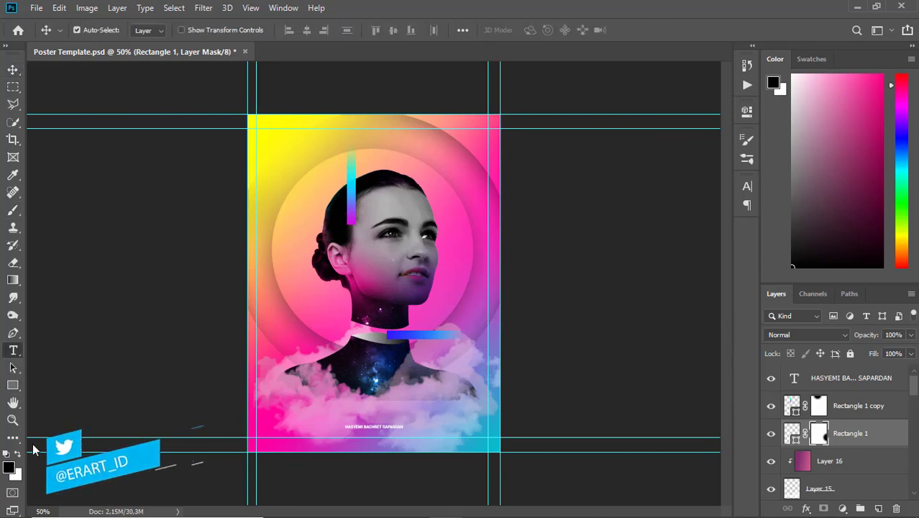
On a new layer, type a white Bold 72 pt R at the poster's top-left.
key(x)
click(792, 405)
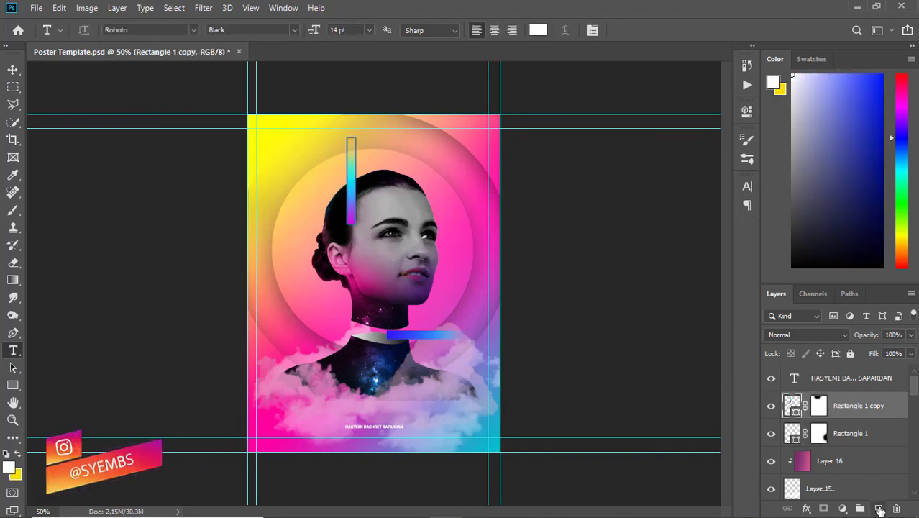
key(ctrl+shift+alt+n)
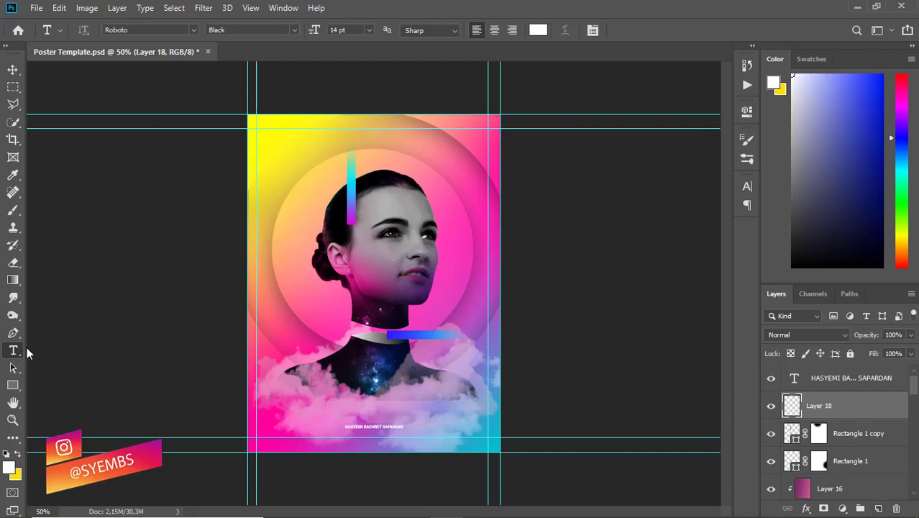
click(346, 234)
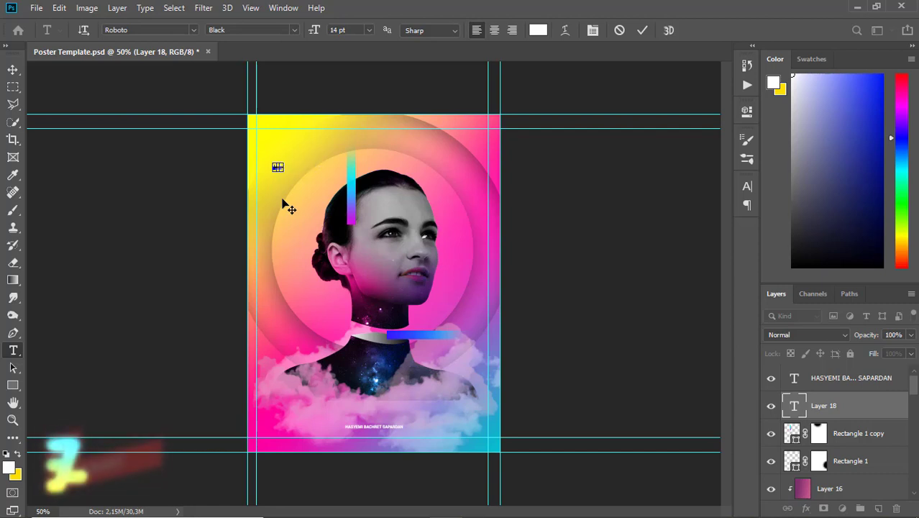
click(293, 30)
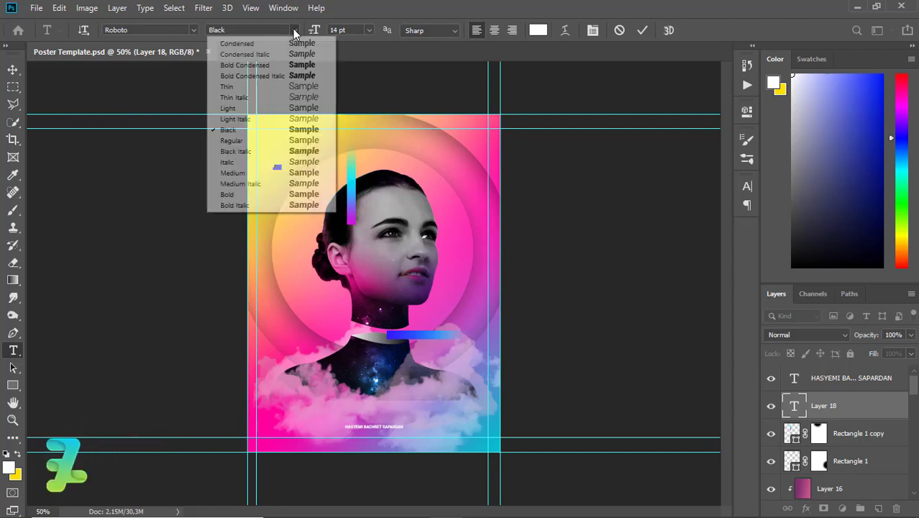
click(273, 193)
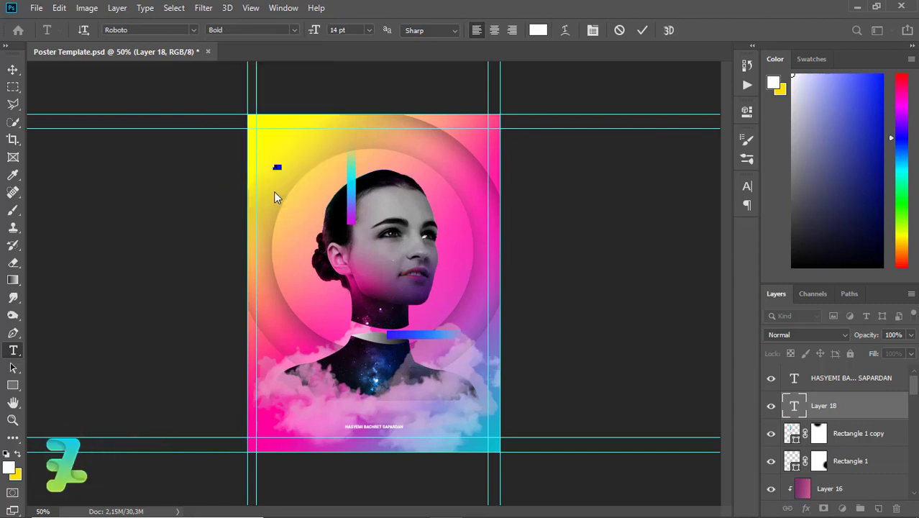
click(368, 30)
click(358, 200)
click(11, 68)
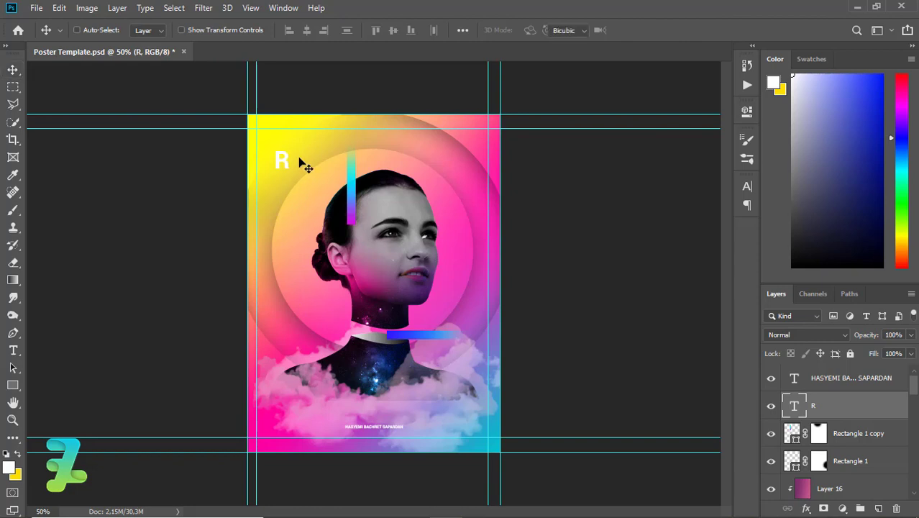
Scale the R to about 330%, duplicate it, retype the copy as S and place it lower right.
key(ctrl+t)
mouse_move(310, 149)
mouse_down()
mouse_move(283, 153)
mouse_move(478, 354)
mouse_up()
key(Return)
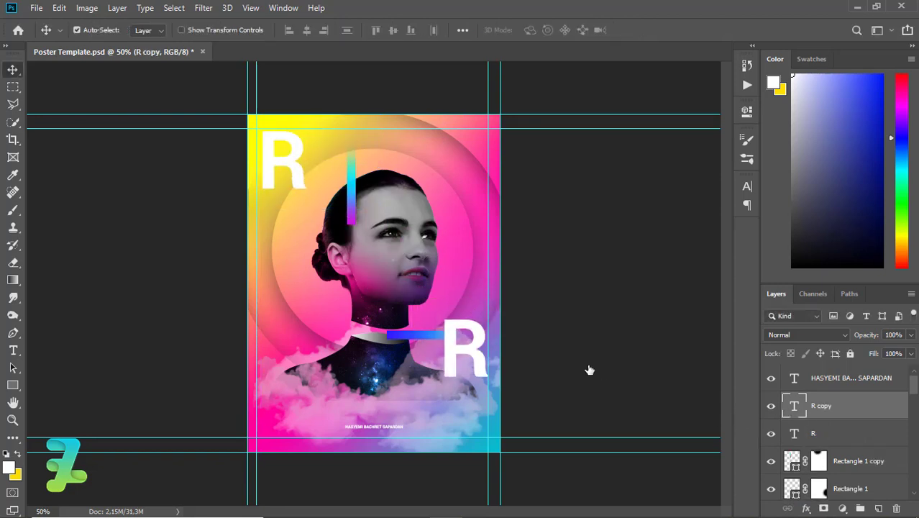
key(t)
double_click(588, 369)
text(S)
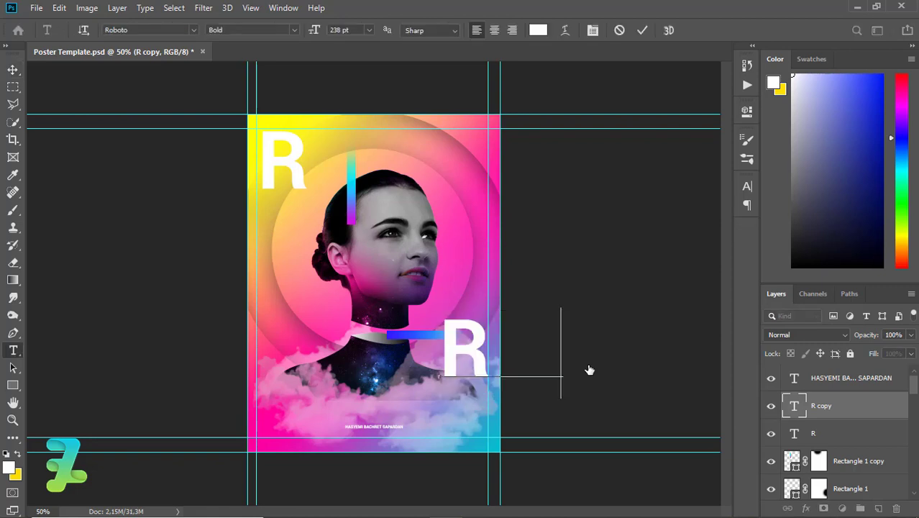
click(12, 69)
mouse_move(474, 360)
mouse_down()
mouse_move(463, 374)
mouse_move(474, 394)
mouse_up()
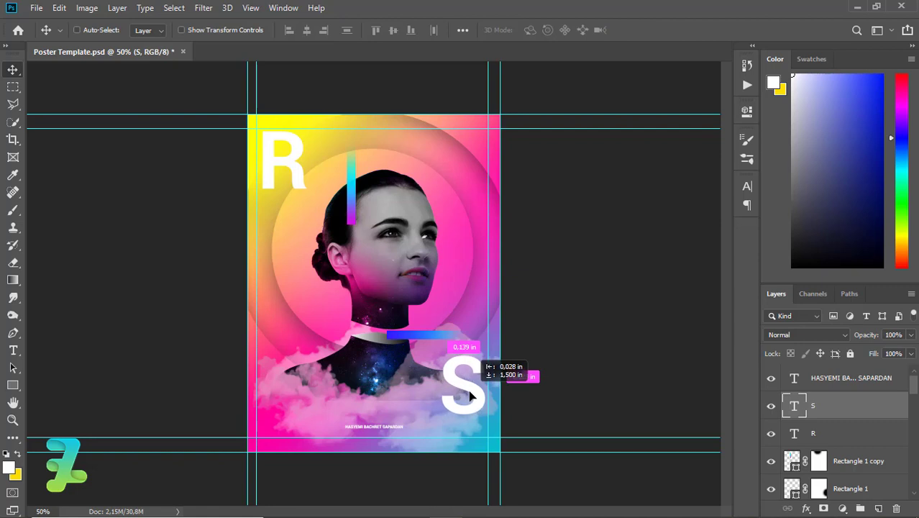
drag(473, 394, 467, 394)
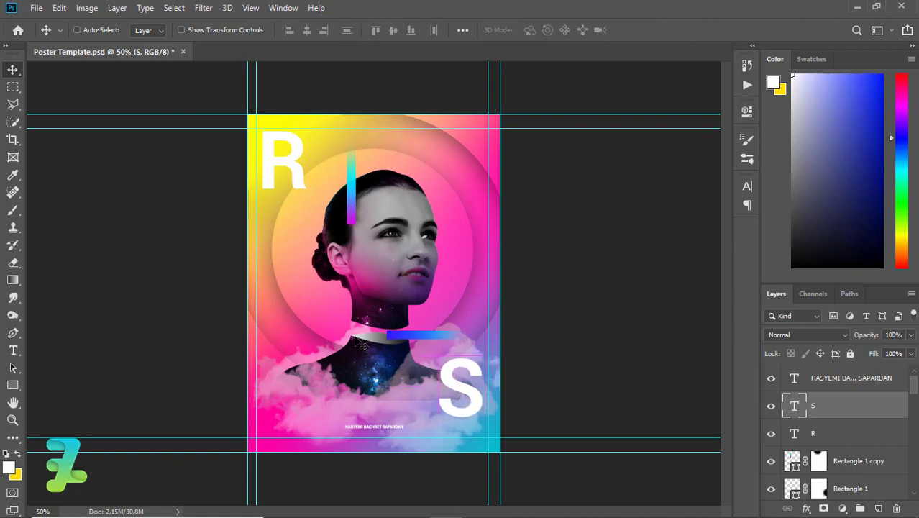
click(13, 87)
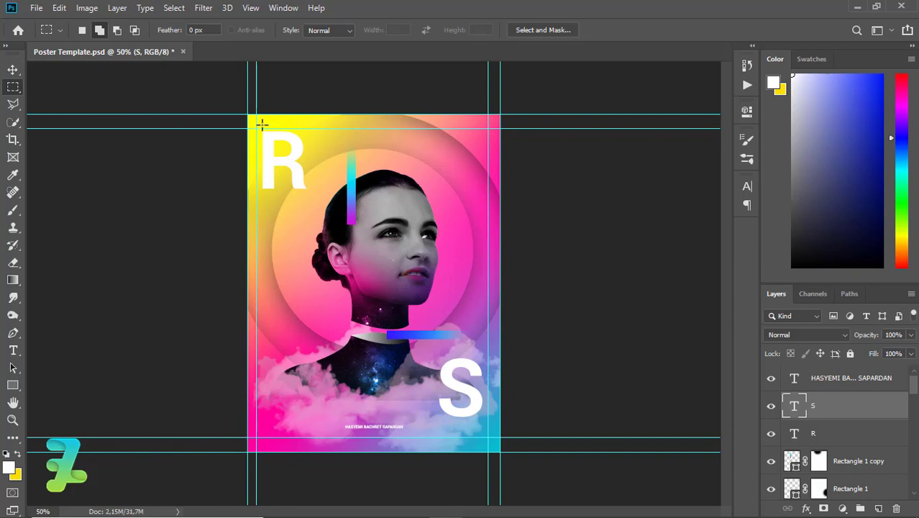
Add a new layer for the shadow and set the foreground colour to #000000.
drag(262, 122, 354, 223)
click(878, 508)
click(13, 210)
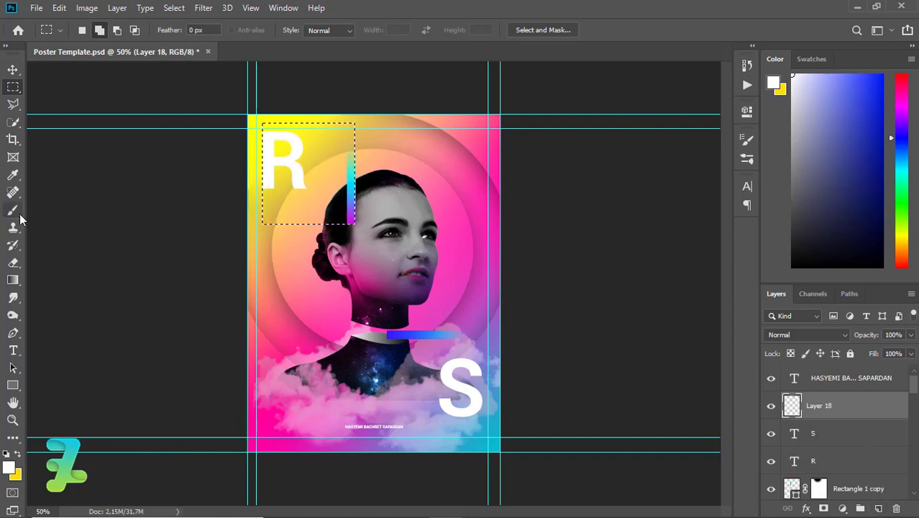
click(11, 468)
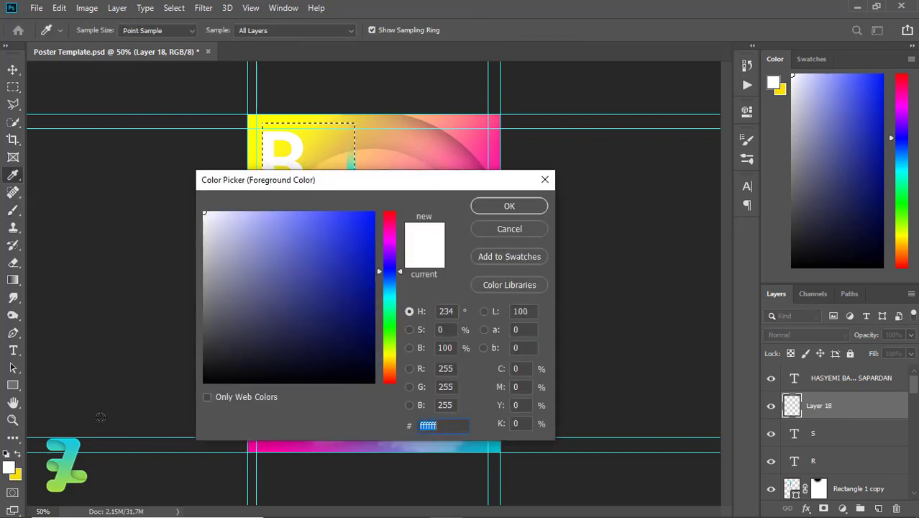
text(000000)
click(490, 208)
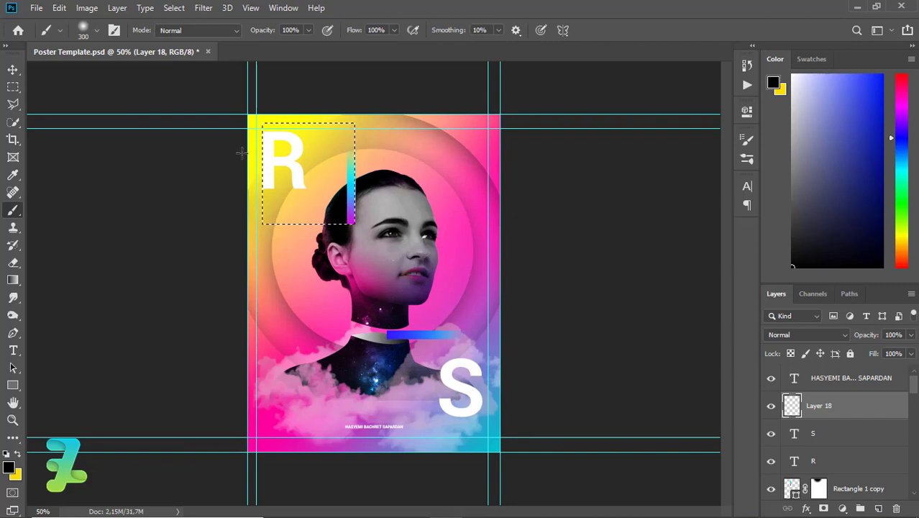
Paint black shading over the R, toggling undo and redo to compare, and keep it.
drag(242, 152, 234, 193)
key(ctrl+z)
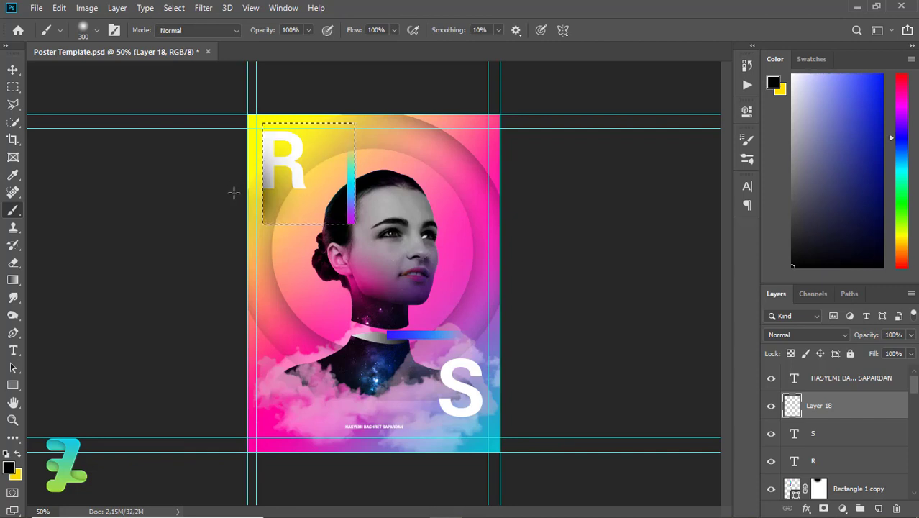
key(ctrl+z)
key(ctrl+shift+z)
key(ctrl+z)
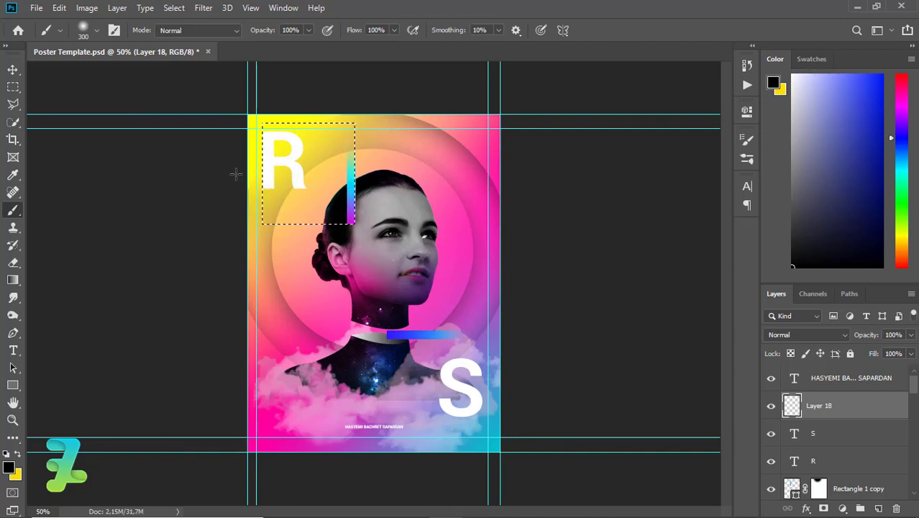
key(ctrl+shift+z)
key(ctrl+z)
key(ctrl+shift+z)
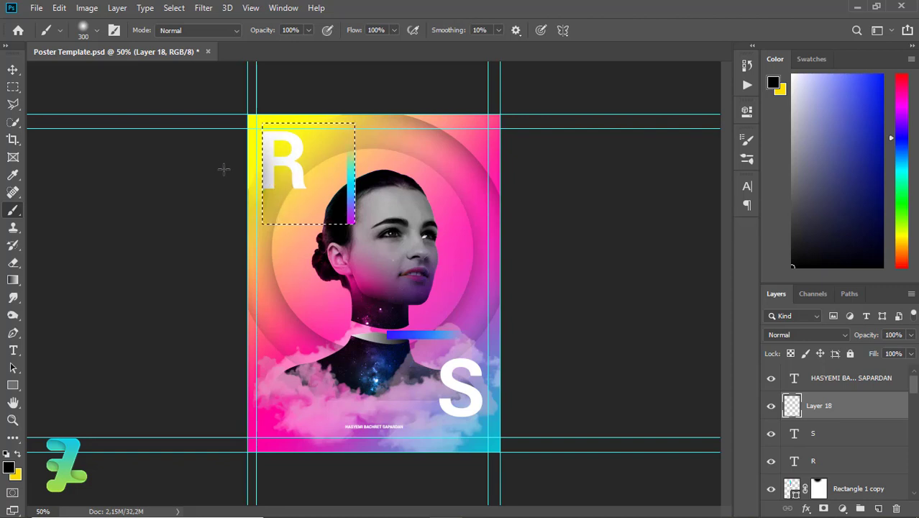
key(ctrl+shift+z)
key(ctrl+z)
key(ctrl+shift+z)
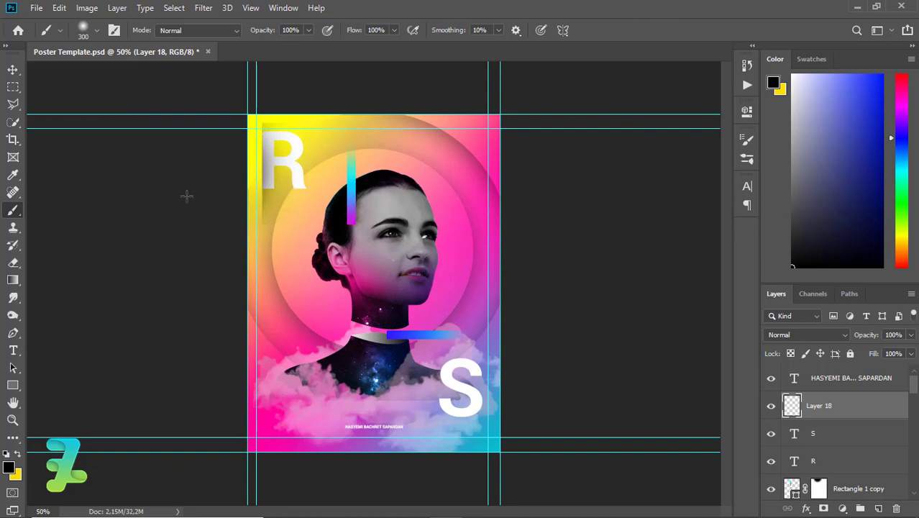
Make marquee selections around the R's lower edge and tidy the shadow with the Eraser.
key(m)
drag(356, 283, 233, 193)
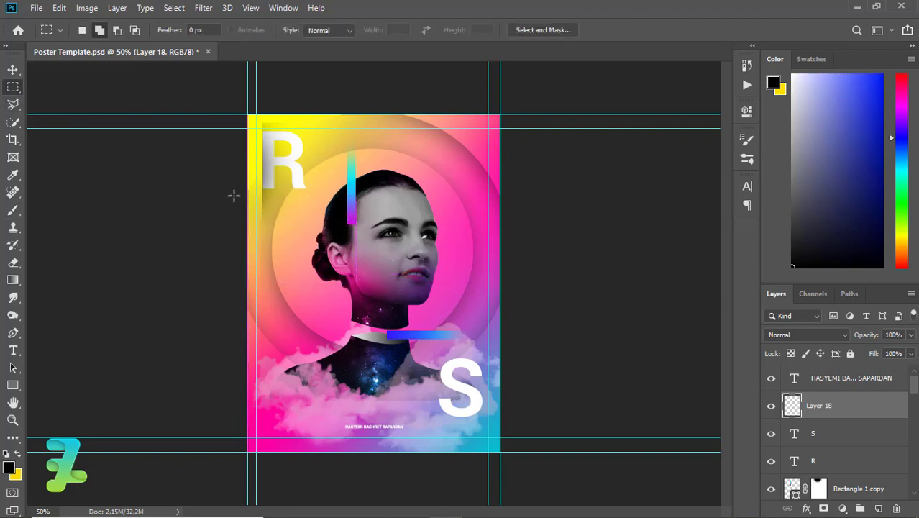
click(296, 135)
drag(307, 114, 257, 124)
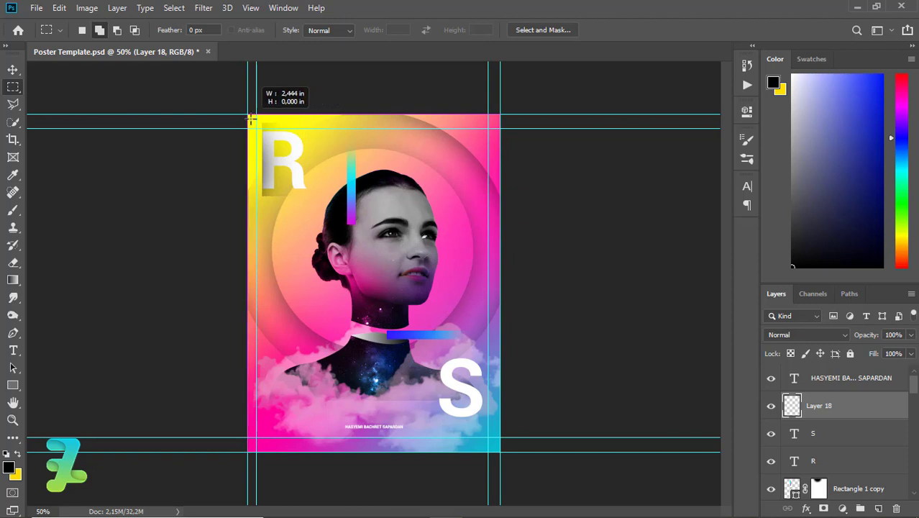
click(257, 124)
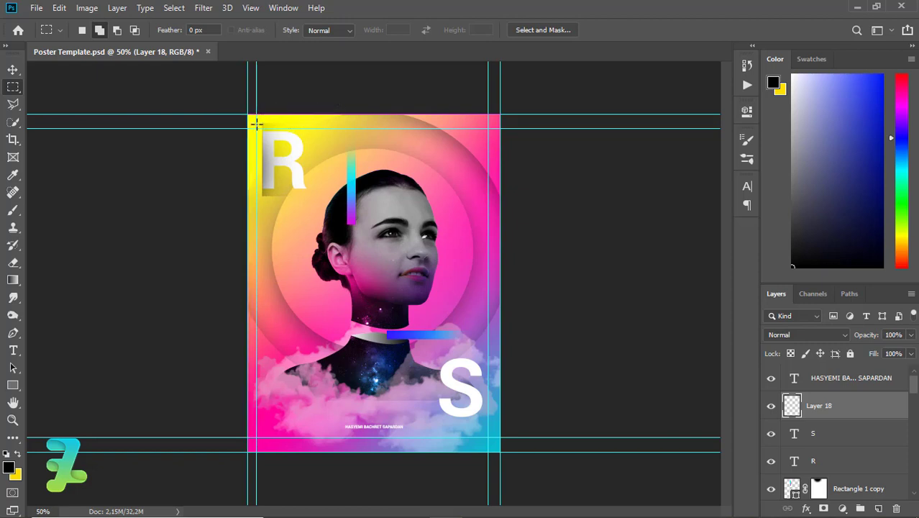
key(ctrl+z)
drag(316, 220, 251, 194)
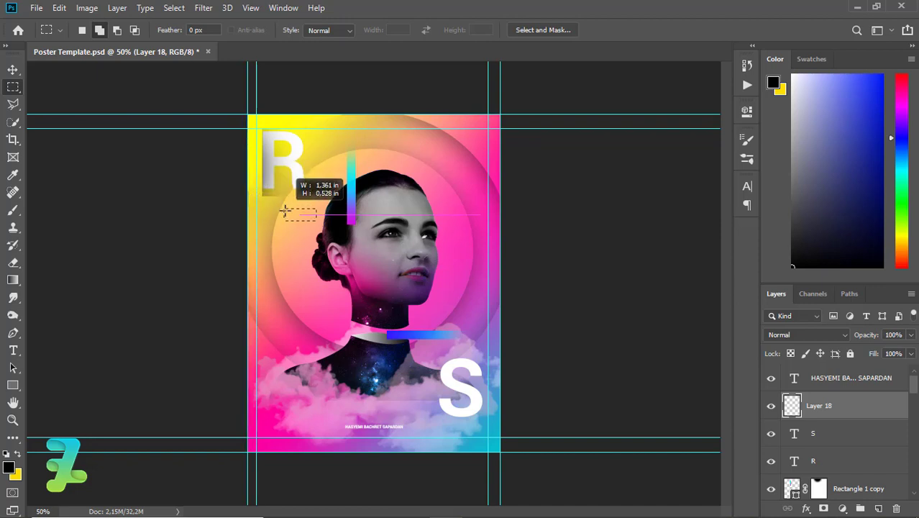
drag(250, 194, 285, 211)
click(14, 264)
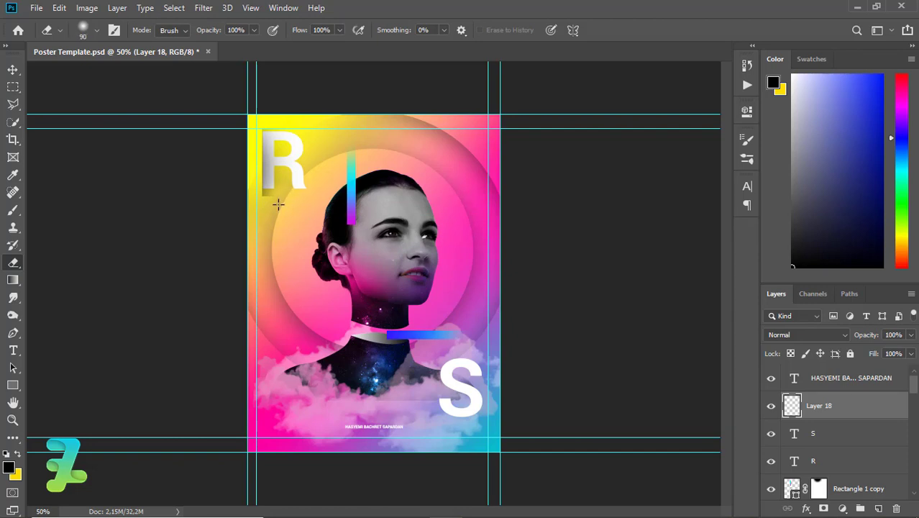
click(12, 69)
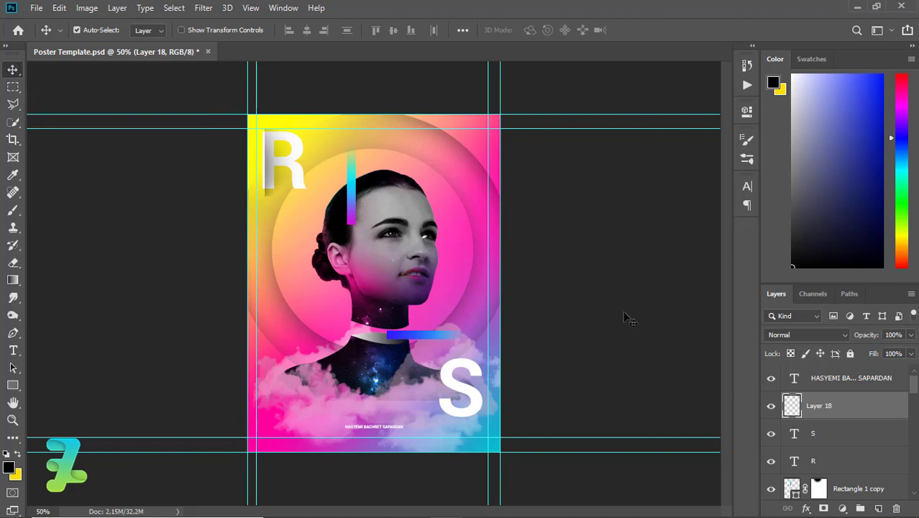
Duplicate Layer 18, flip the copy horizontally, and move it onto the S.
key(ctrl+j)
click(317, 213)
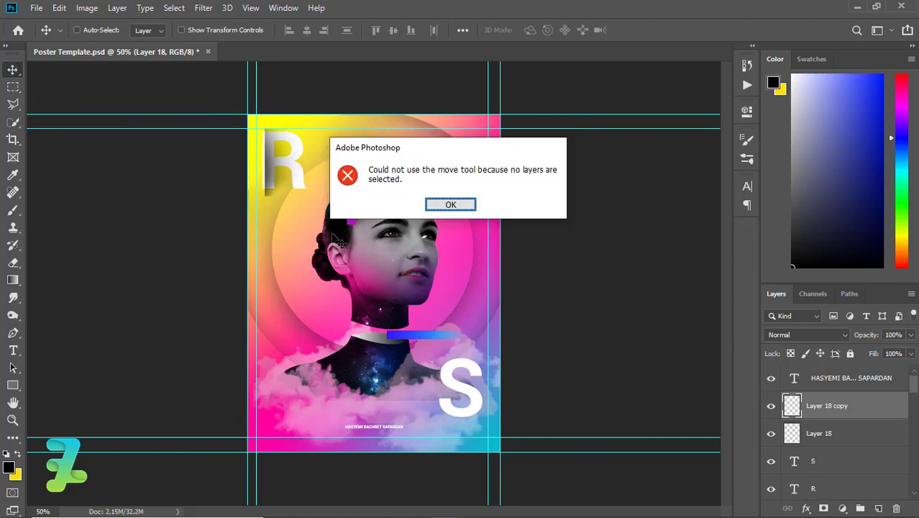
click(450, 205)
key(ctrl+z)
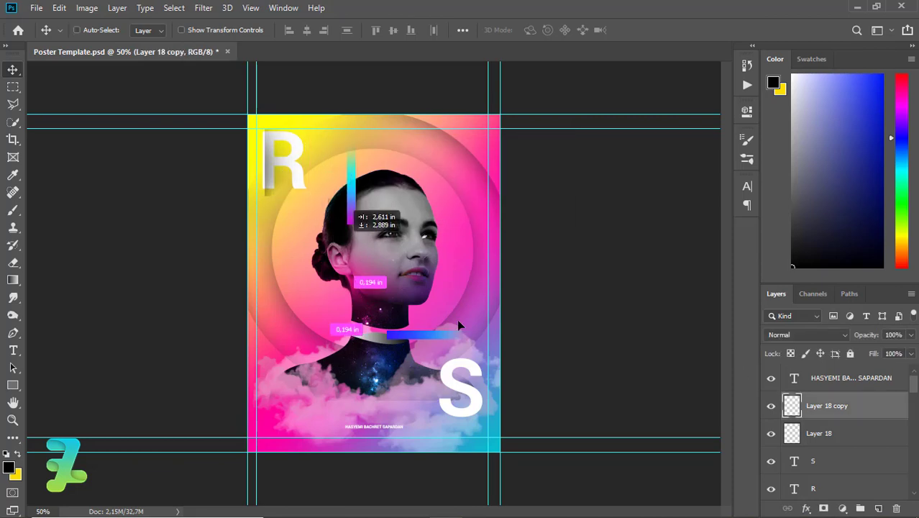
click(59, 8)
mouse_move(103, 315)
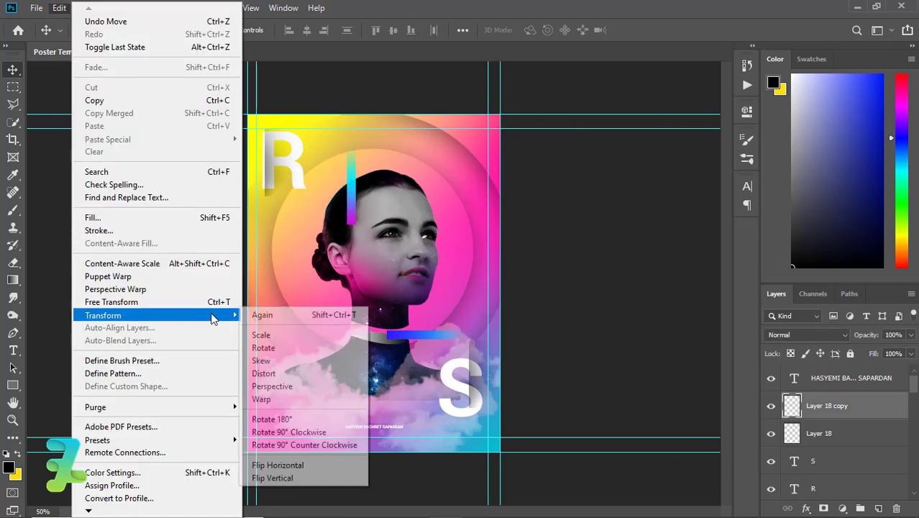
click(277, 465)
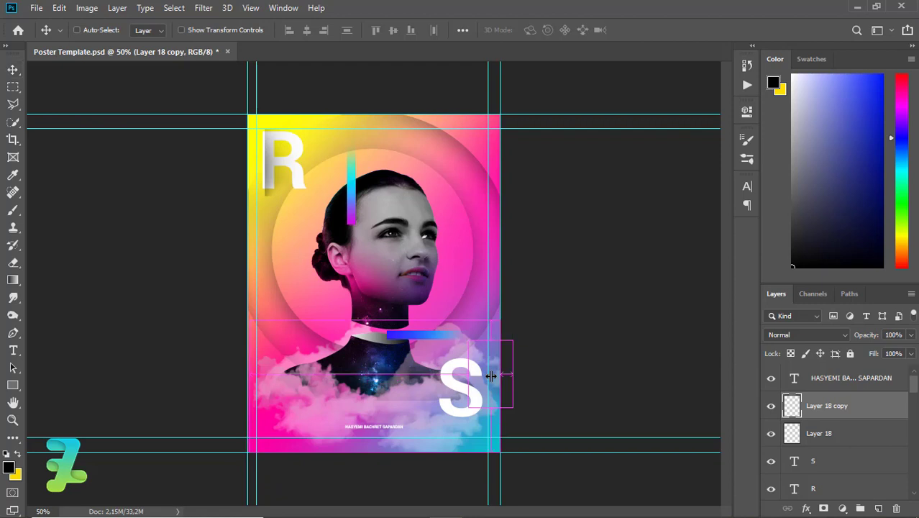
key(ctrl+t)
mouse_move(498, 381)
mouse_down()
mouse_move(464, 396)
mouse_move(475, 415)
mouse_up()
key(Return)
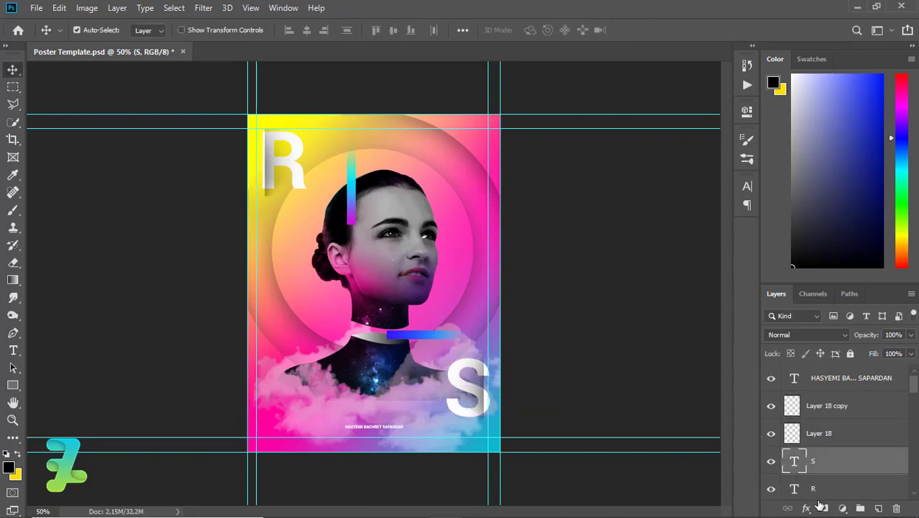
Mask the S layer and hide the part of the S past the right margin.
click(823, 509)
key(m)
drag(499, 436, 483, 349)
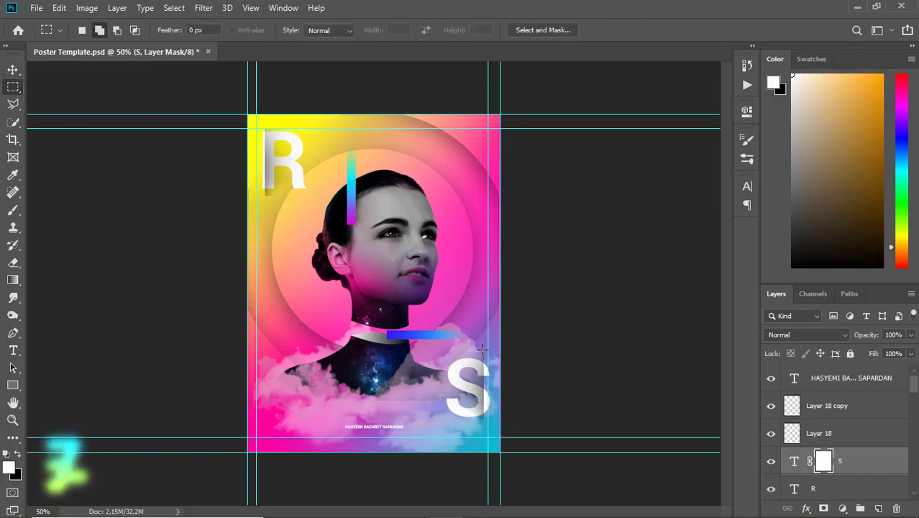
click(13, 210)
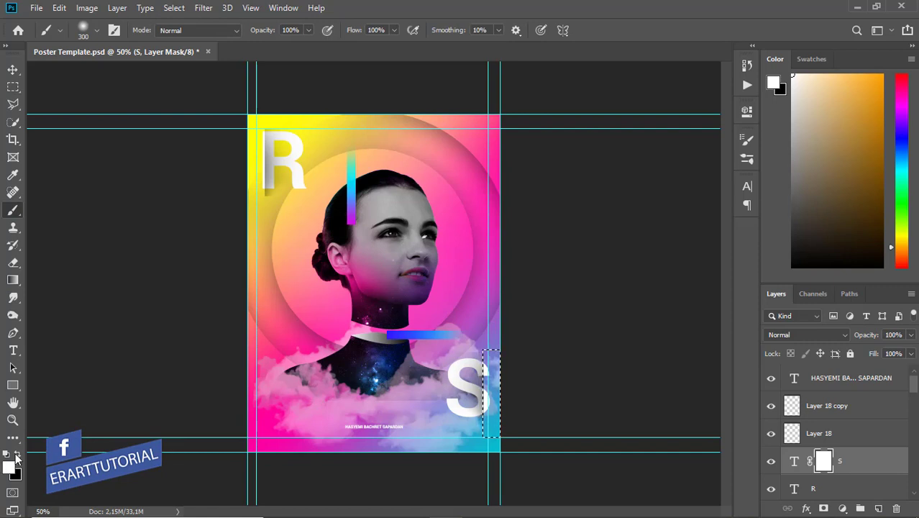
key(x)
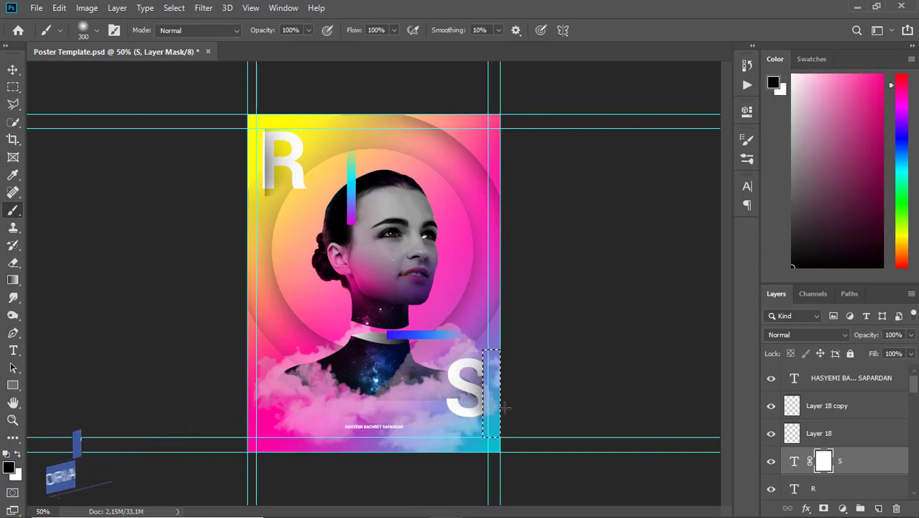
click(504, 408)
key(ctrl+d)
click(794, 462)
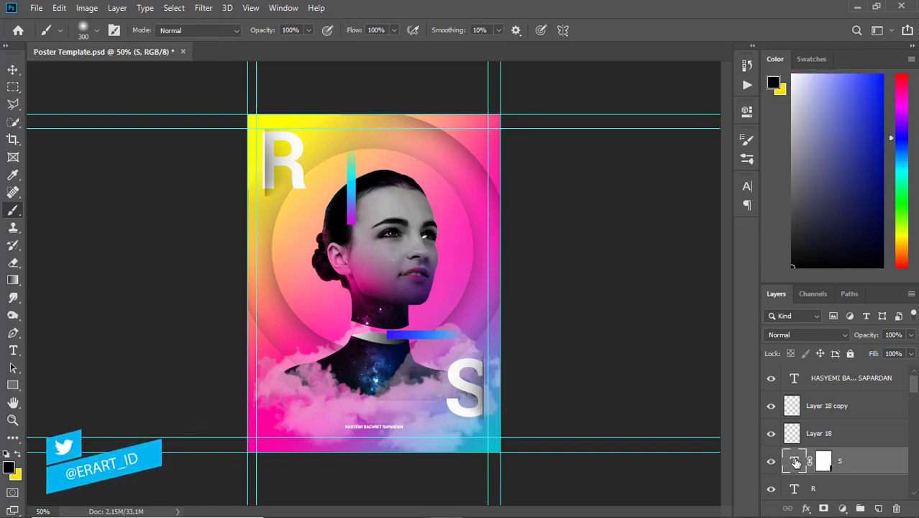
click(13, 71)
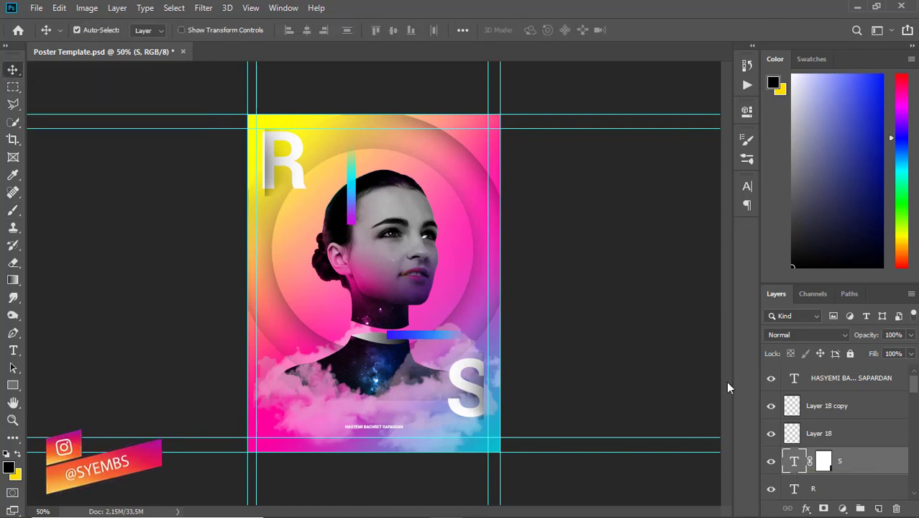
Mask the R layer and hide the part of the R past the left margin.
click(813, 488)
click(823, 508)
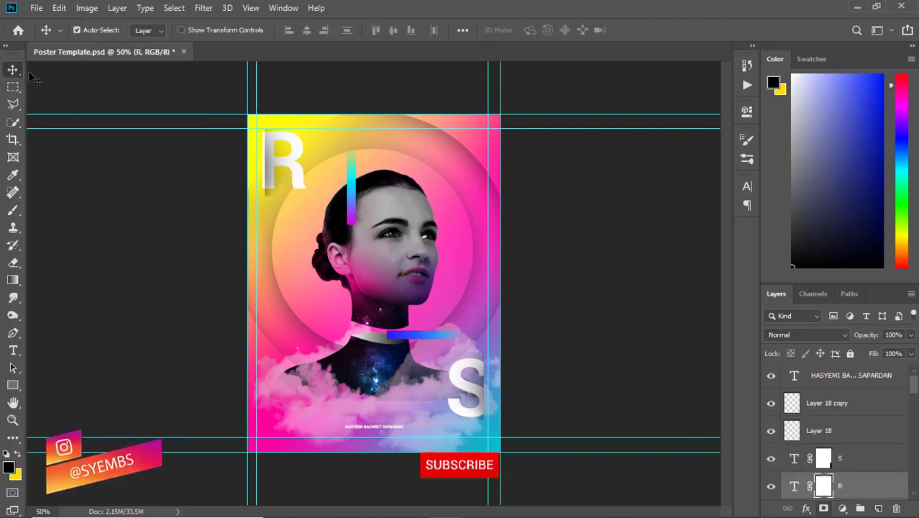
key(m)
drag(253, 118, 267, 192)
click(13, 211)
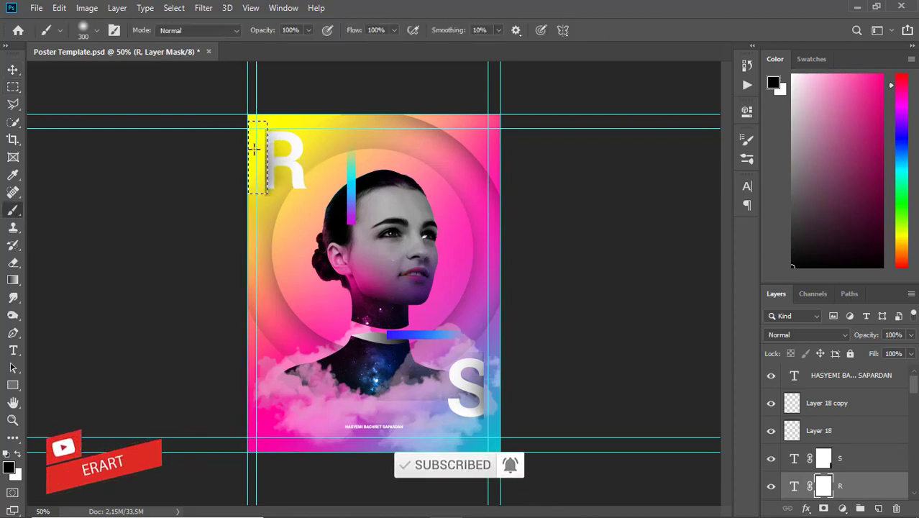
key(ctrl+d)
click(16, 72)
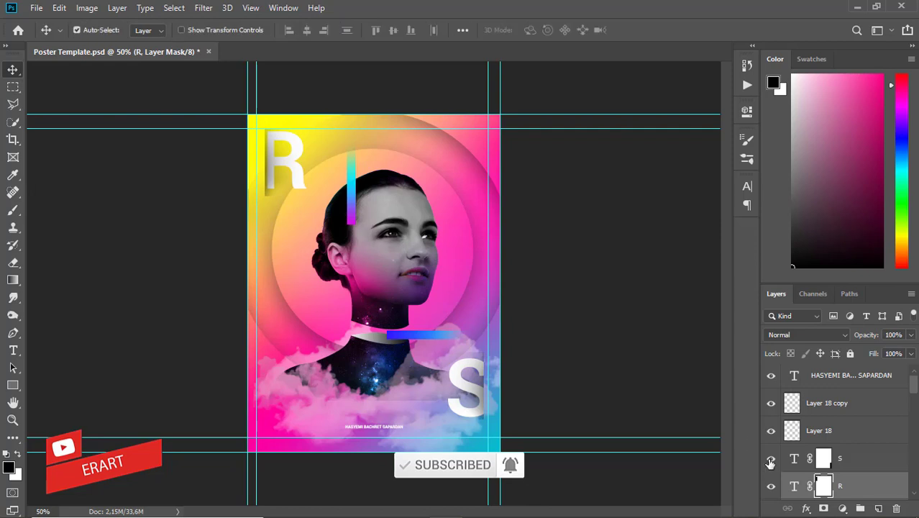
key(ctrl+2)
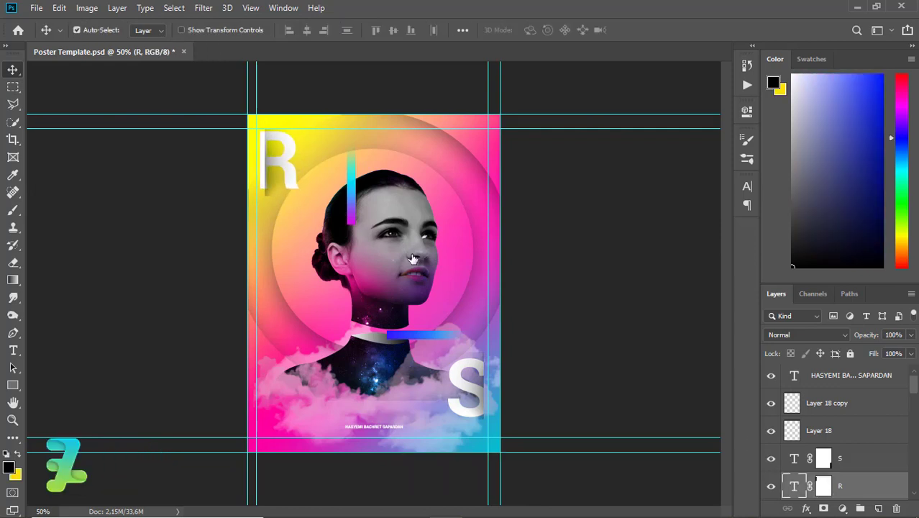
click(792, 428)
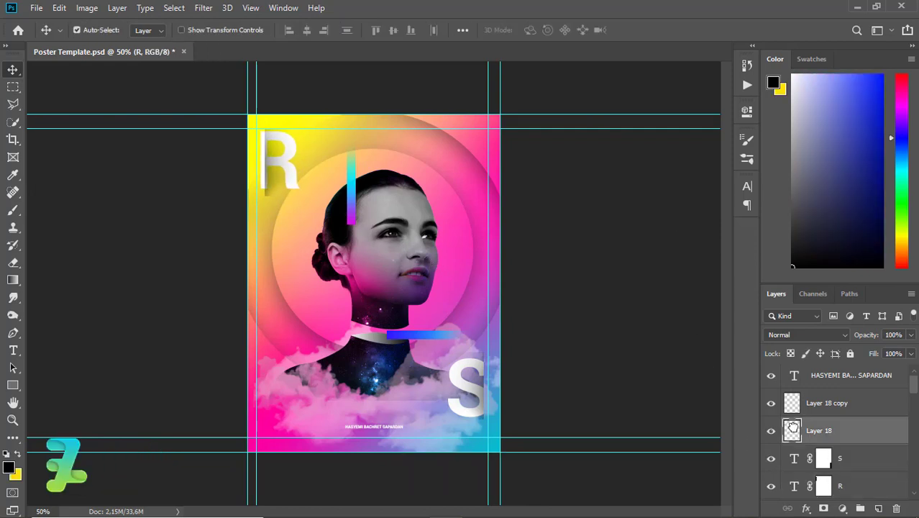